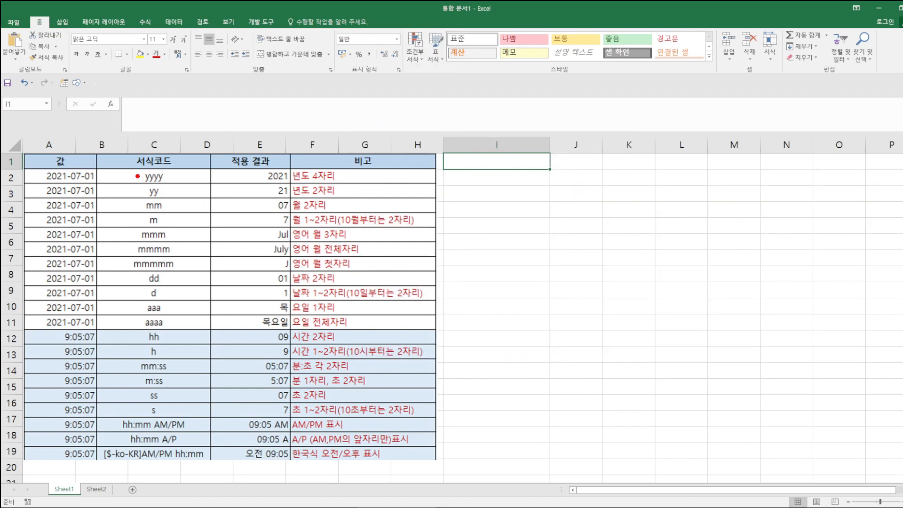
- Outline the yyyy/yy, mm/m, dd and aaa/aaaa format codes in the date table
left_click_drag(112, 168, 192, 203)
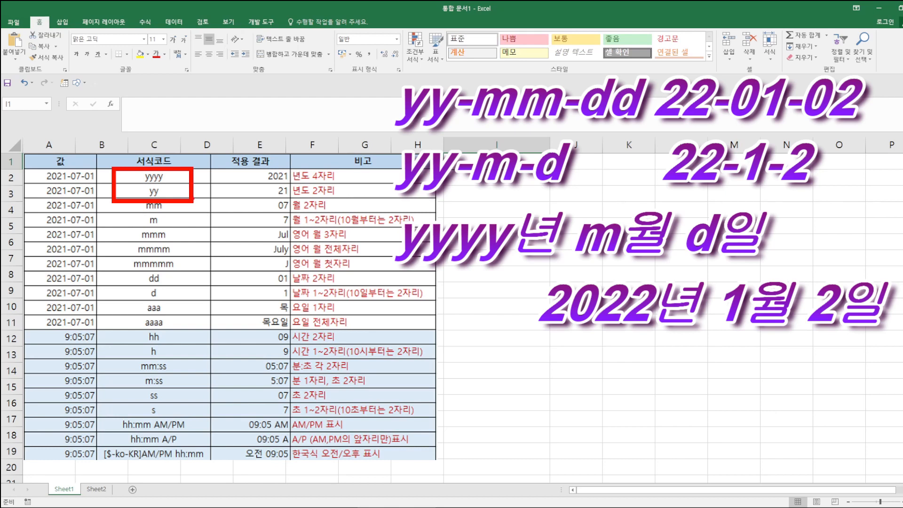
key("Escape")
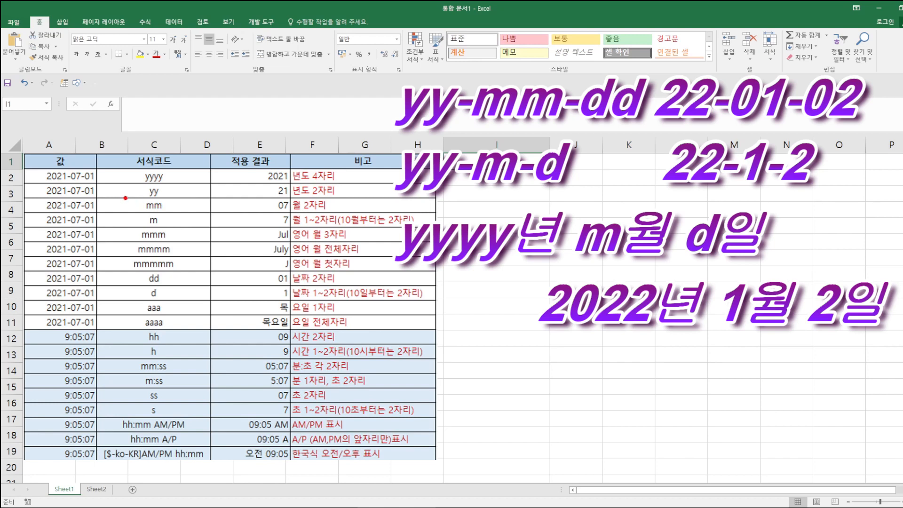
mouse_move(122, 198)
left_mouse_down()
mouse_move(150, 221)
mouse_move(183, 229)
left_mouse_up()
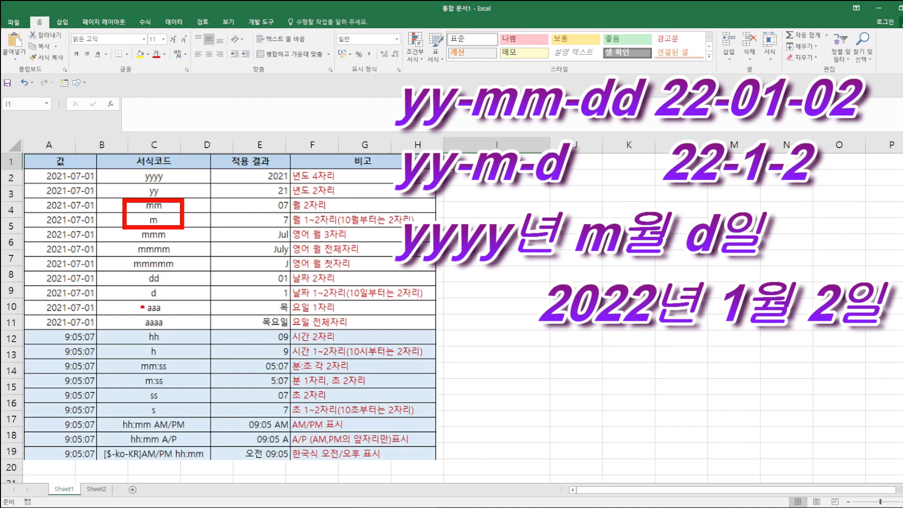
left_click_drag(123, 275, 188, 300)
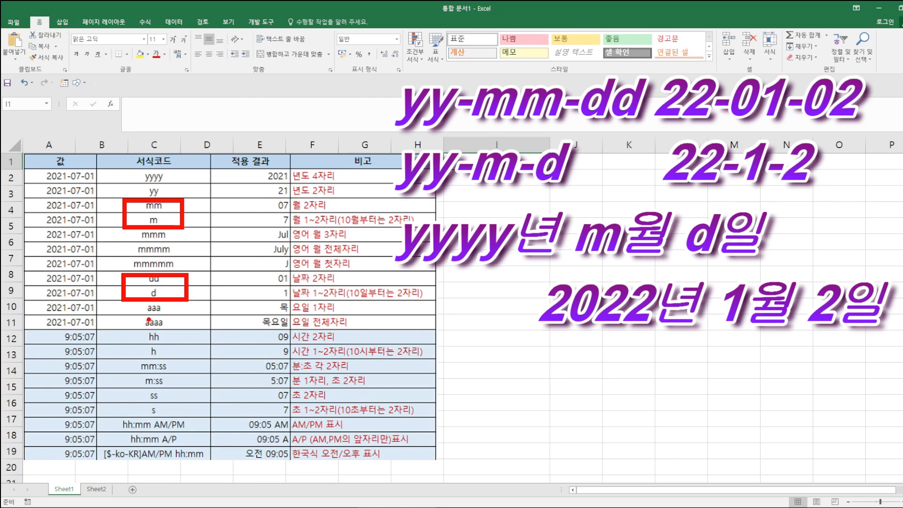
key("Escape")
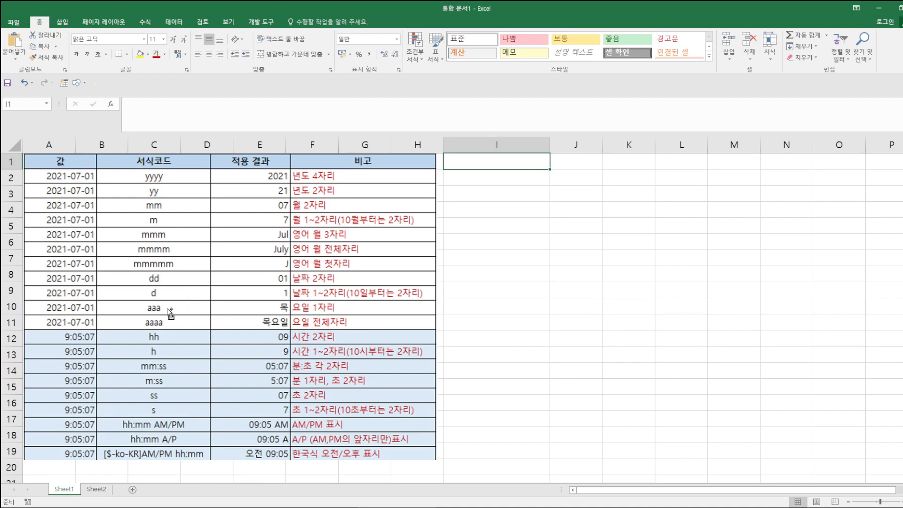
left_click_drag(116, 297, 200, 333)
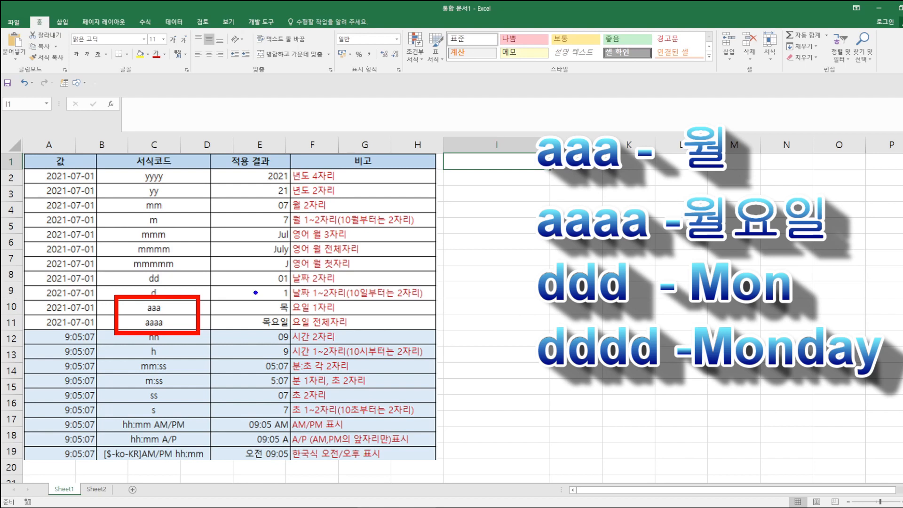
- Handwrite ddd and dddd notes beside the date format table
mouse_move(473, 290)
left_mouse_down()
mouse_move(474, 314)
mouse_move(457, 310)
mouse_move(504, 313)
mouse_move(471, 348)
left_mouse_up()
left_click_drag(492, 316, 494, 340)
left_click_drag(484, 339, 489, 348)
left_click_drag(499, 331, 497, 346)
left_click_drag(509, 314, 511, 344)
left_click_drag(504, 328, 513, 347)
left_click_drag(519, 311, 522, 349)
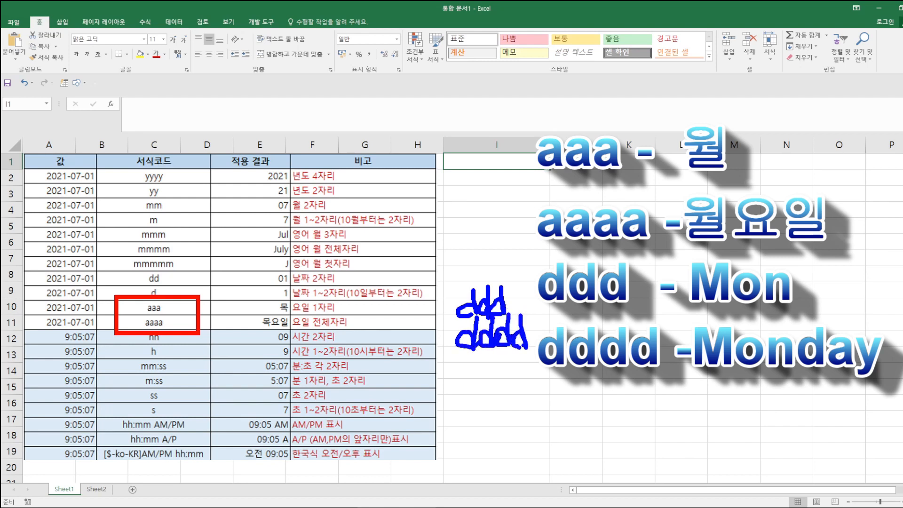
left_click(517, 305)
key("Escape")
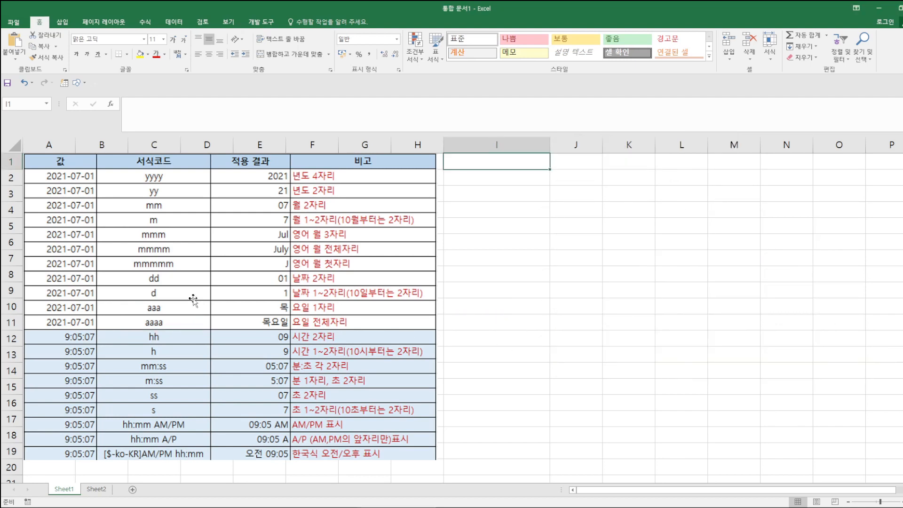
- Outline the mmm/mmmm/mmmmm codes with their Jul/July/J results, the hh/h rows and the AM/PM codes
key("ctrl+2")
left_click_drag(115, 226, 186, 276)
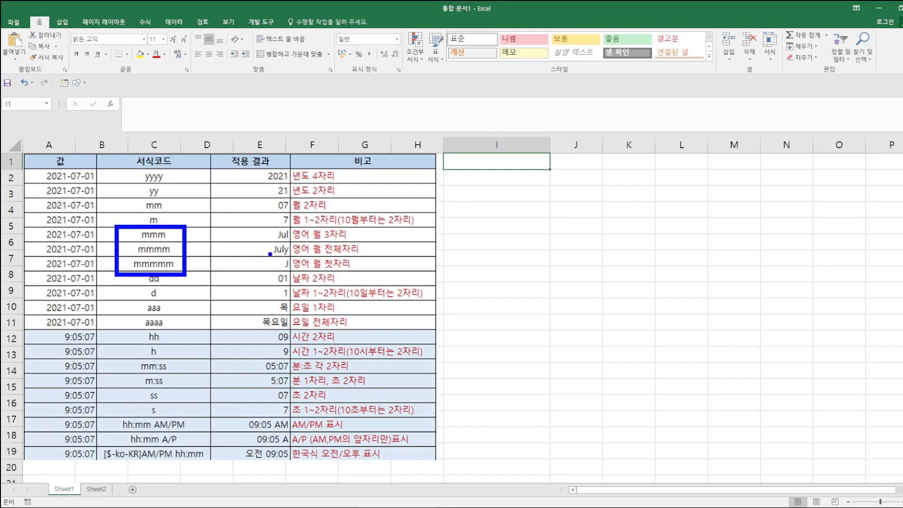
mouse_move(216, 229)
left_mouse_down()
mouse_move(212, 258)
mouse_move(369, 273)
mouse_move(369, 224)
left_mouse_up()
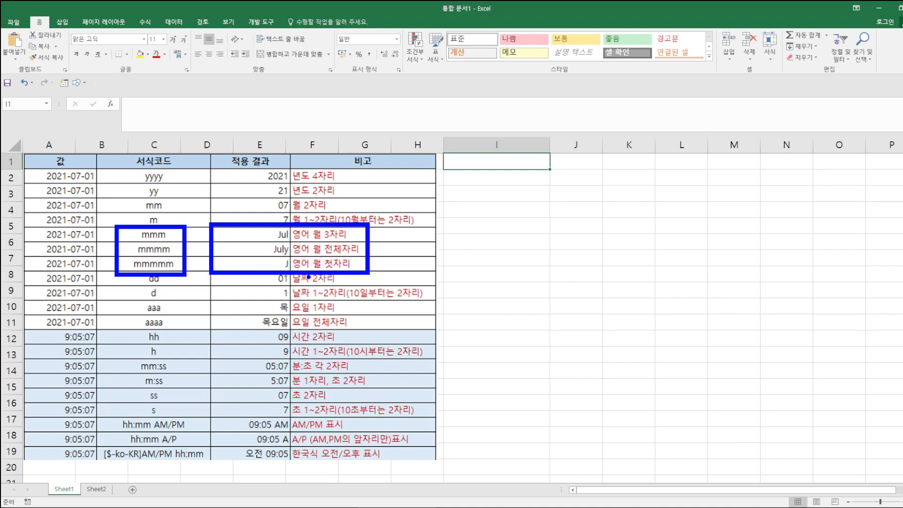
key("Escape")
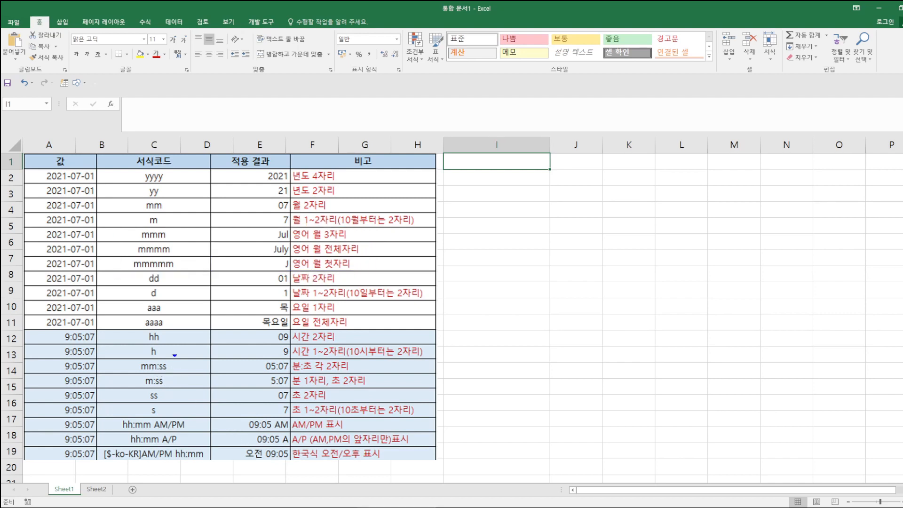
mouse_move(121, 330)
left_mouse_down()
mouse_move(193, 359)
mouse_move(441, 360)
left_mouse_up()
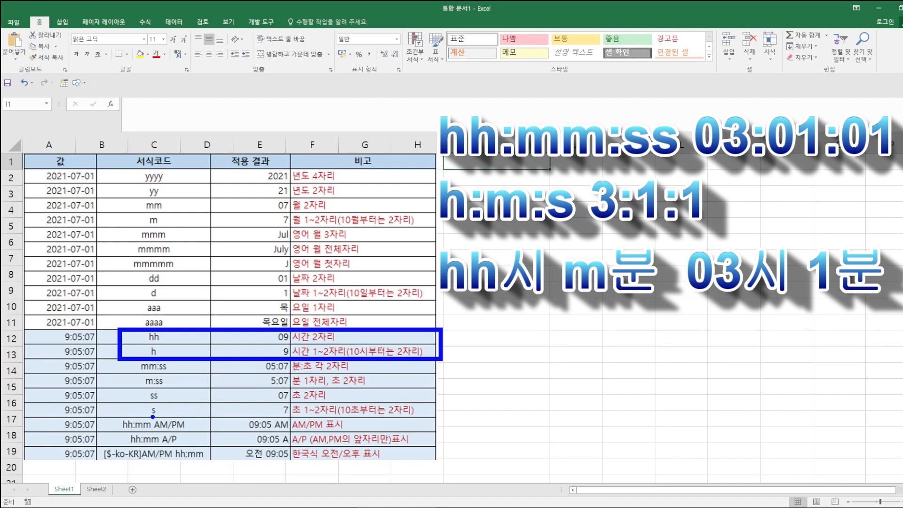
mouse_move(104, 414)
left_mouse_down()
mouse_move(117, 437)
mouse_move(202, 445)
left_mouse_up()
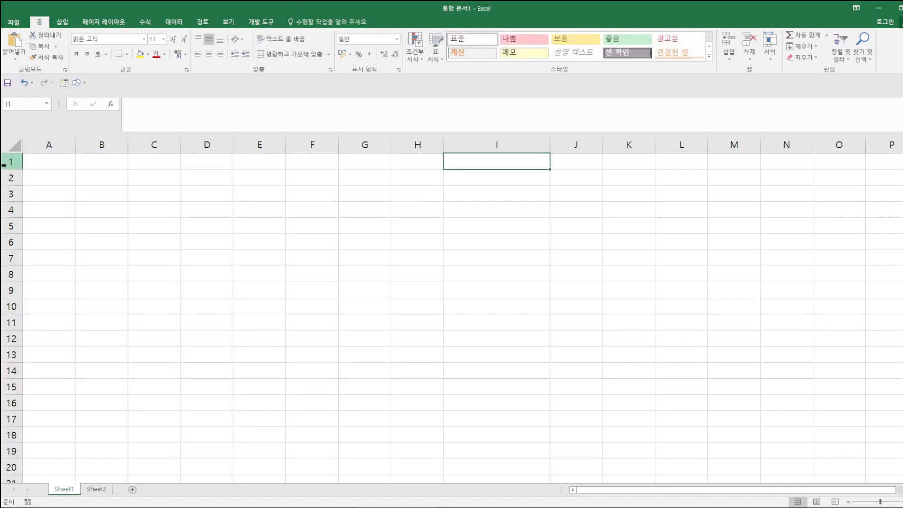
left_click(36, 158)
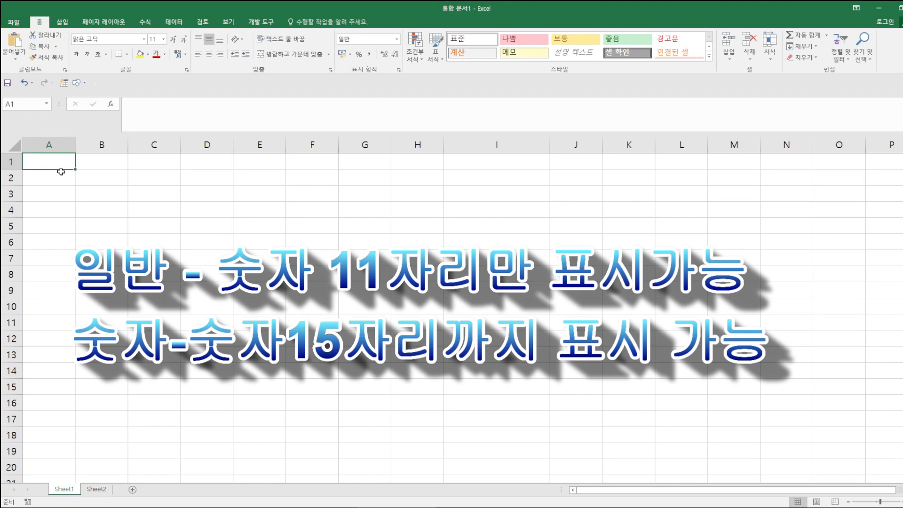
type("12345")
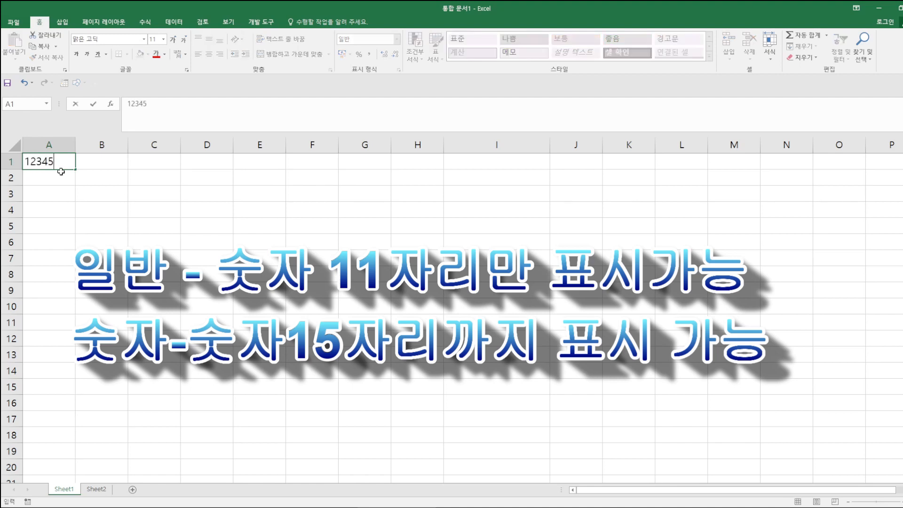
type("678901")
key("Return")
left_click(82, 162)
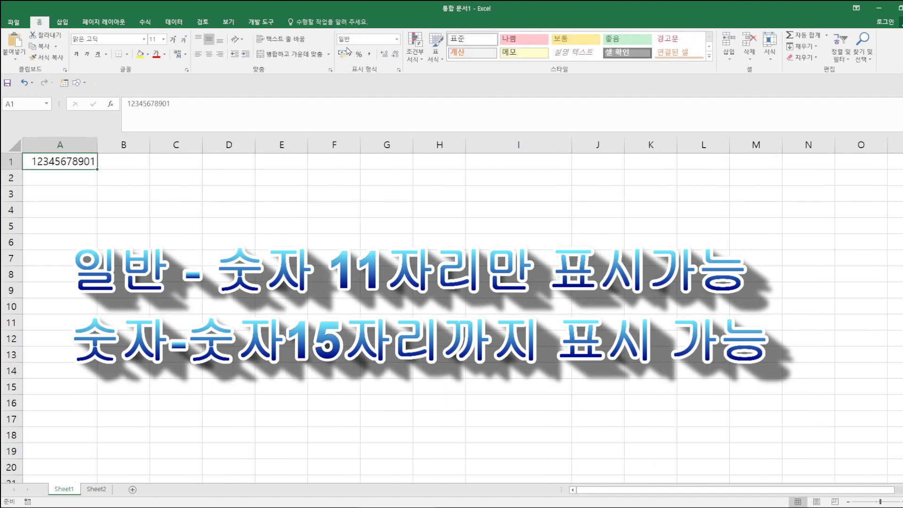
left_click(78, 181)
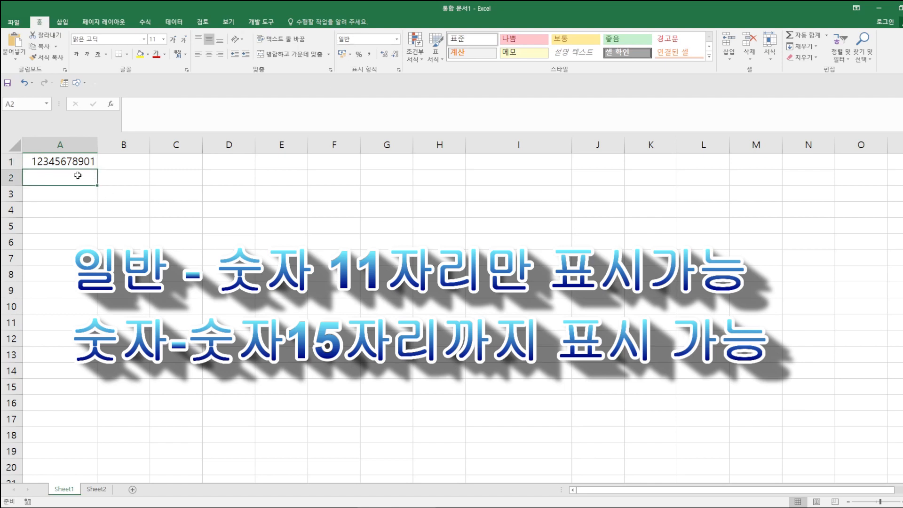
type("12")
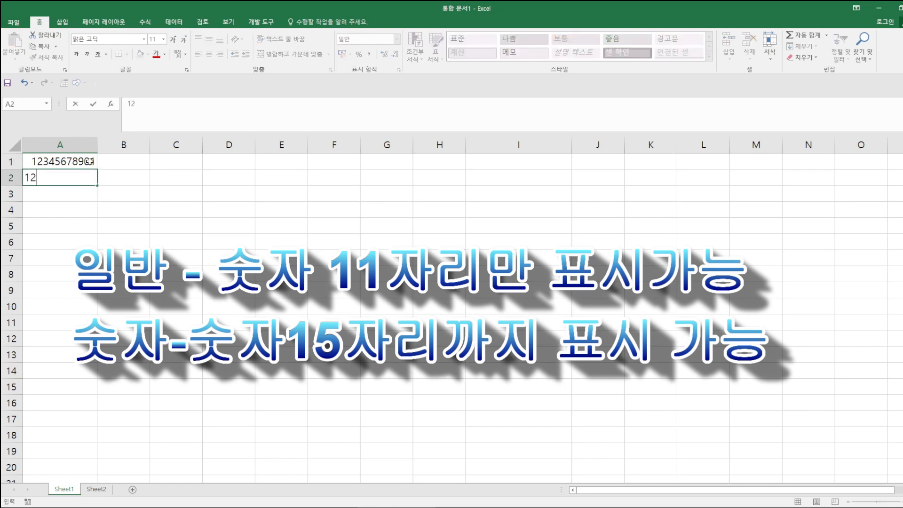
type("3456789012")
key("Return")
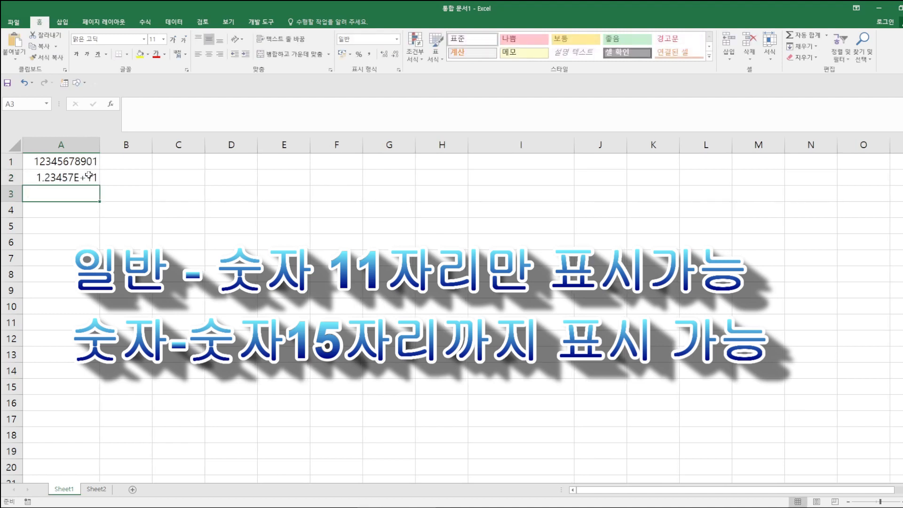
left_click_drag(99, 144, 146, 149)
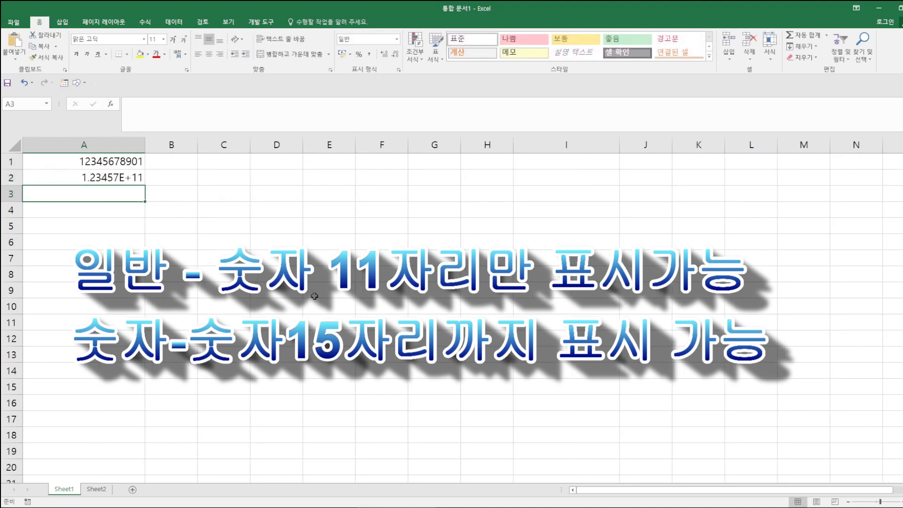
scroll(452, 310, "up", 3)
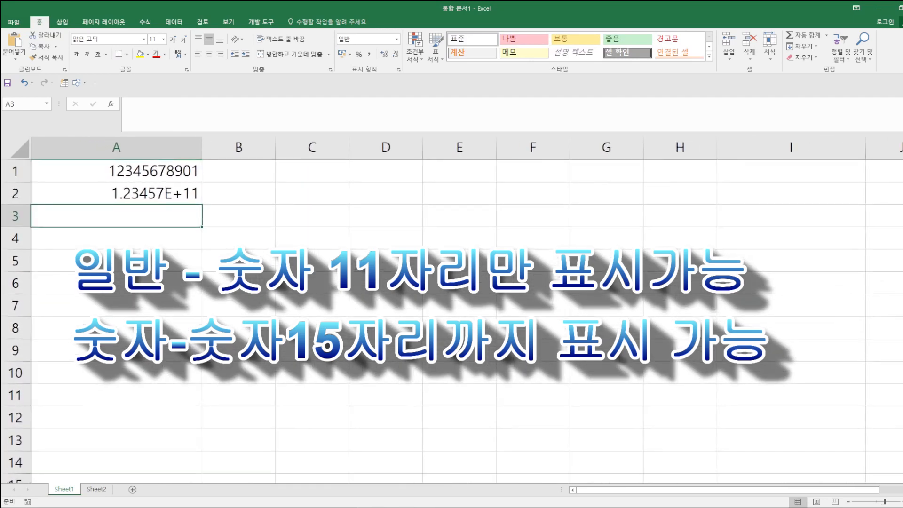
left_click(181, 194)
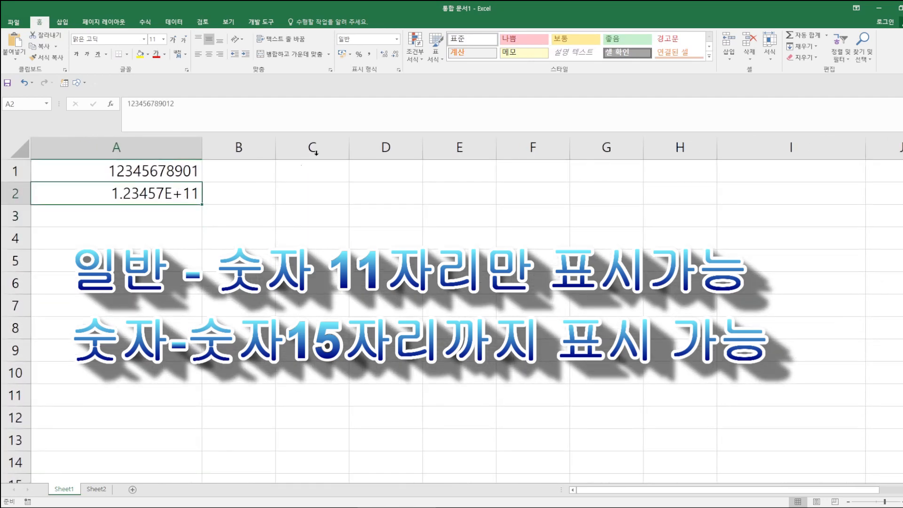
left_click(396, 42)
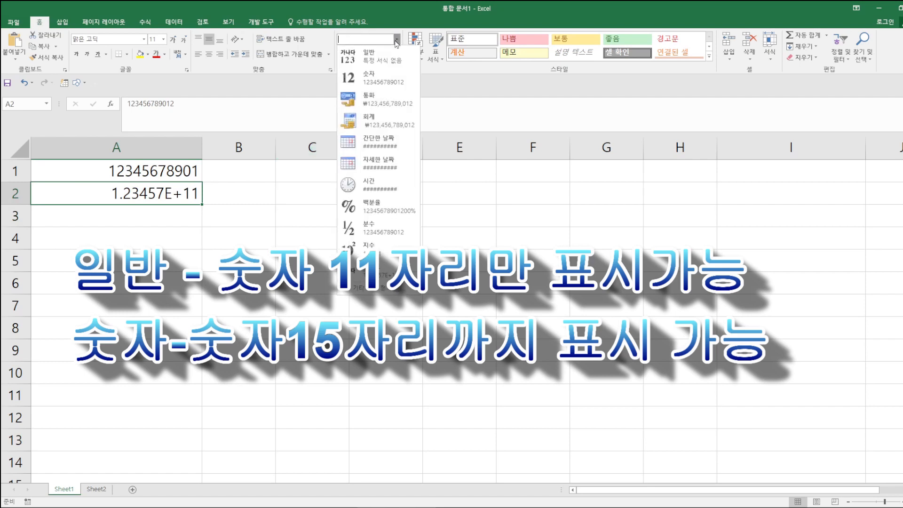
left_click(380, 77)
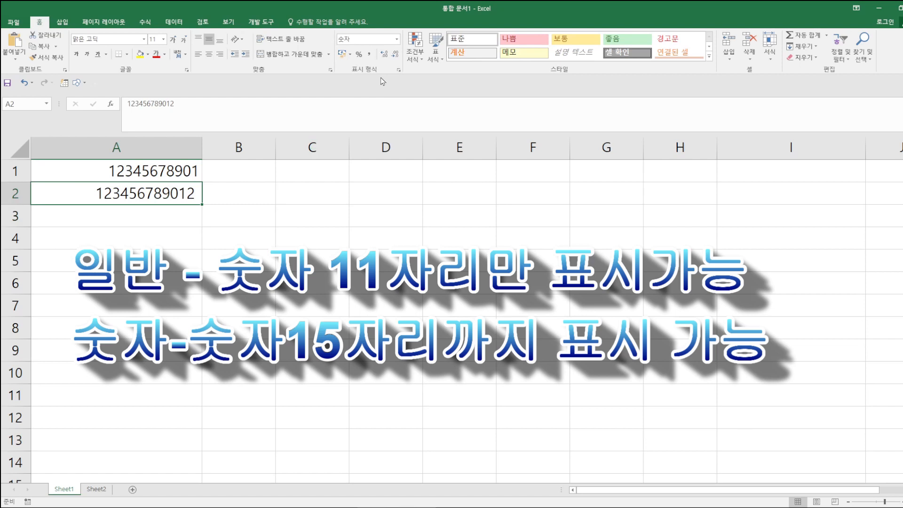
mouse_move(230, 155)
left_mouse_down()
mouse_move(231, 181)
mouse_move(250, 179)
mouse_move(236, 214)
mouse_move(266, 192)
mouse_move(285, 208)
mouse_move(338, 200)
left_mouse_up()
left_click_drag(353, 168, 358, 216)
left_click_drag(353, 178, 375, 176)
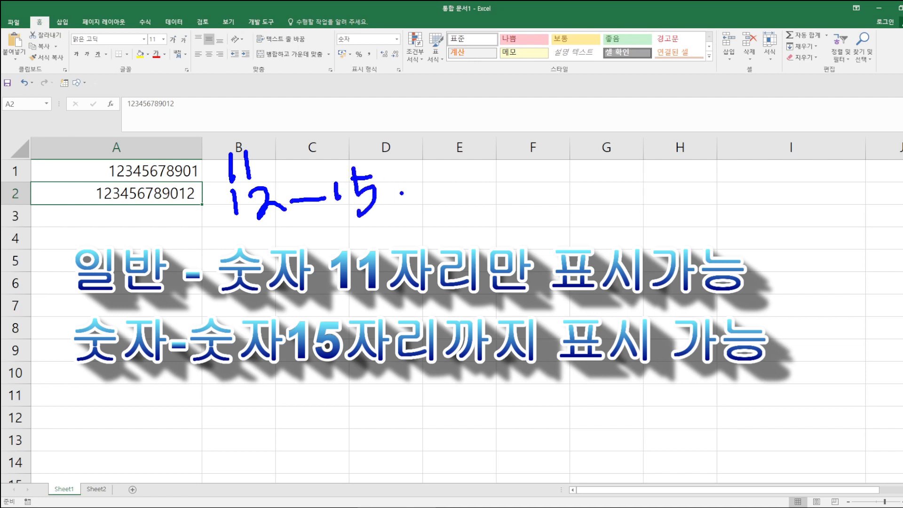
key("Escape")
left_click(156, 222)
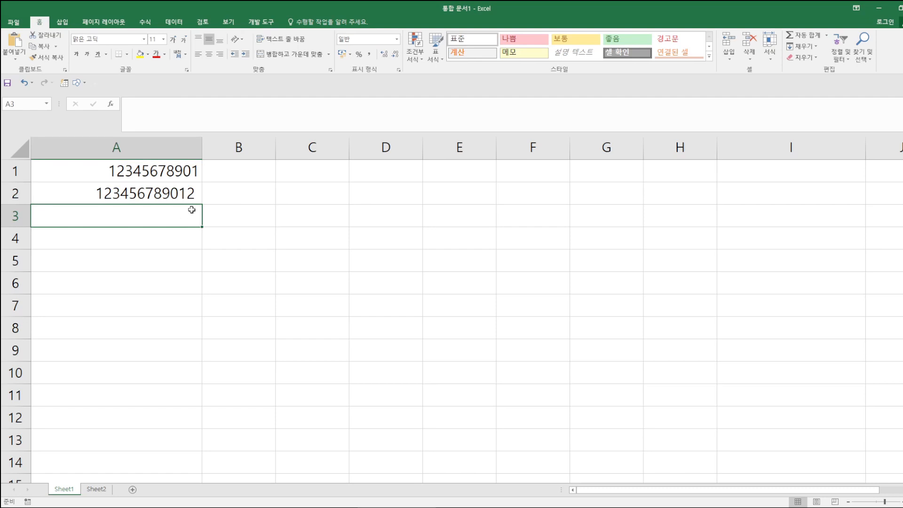
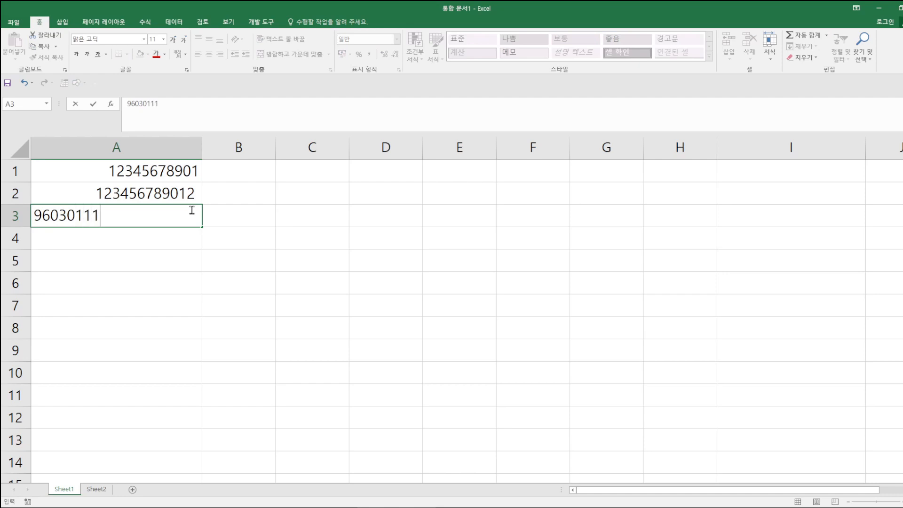
key("Return")
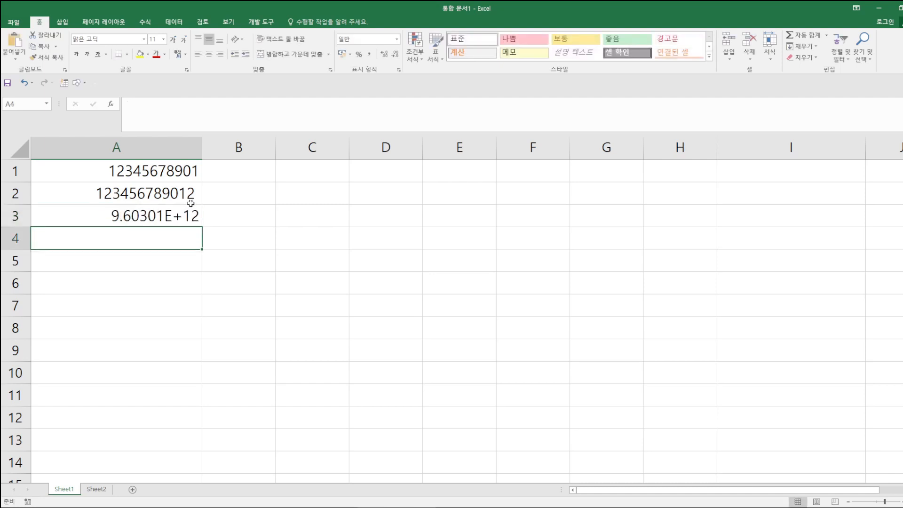
left_click(188, 215)
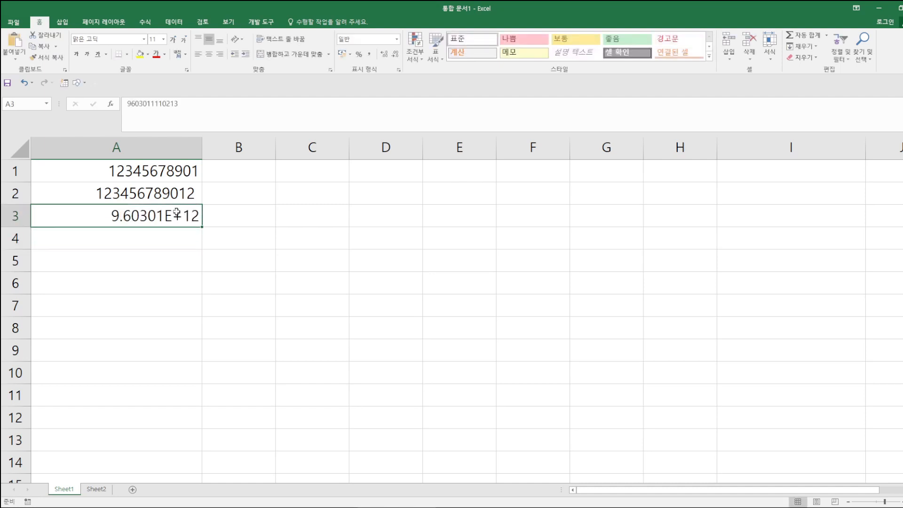
left_click(396, 41)
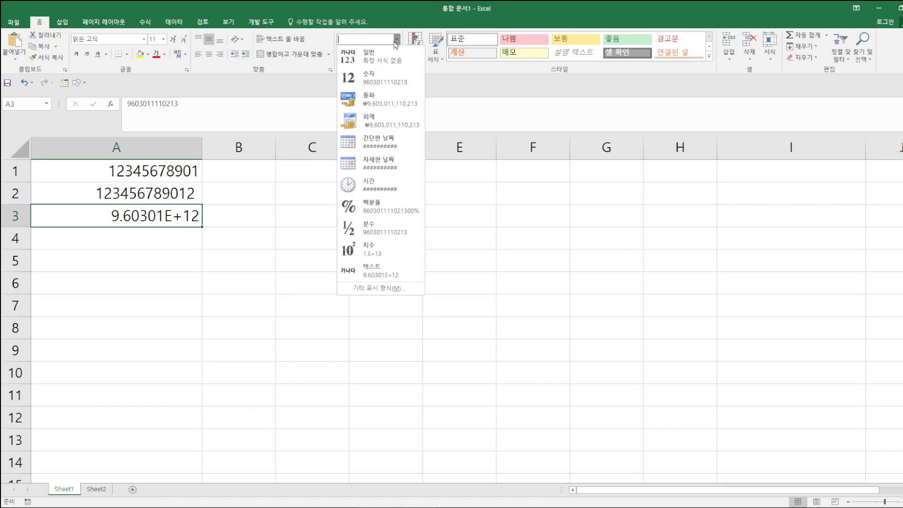
left_click(369, 78)
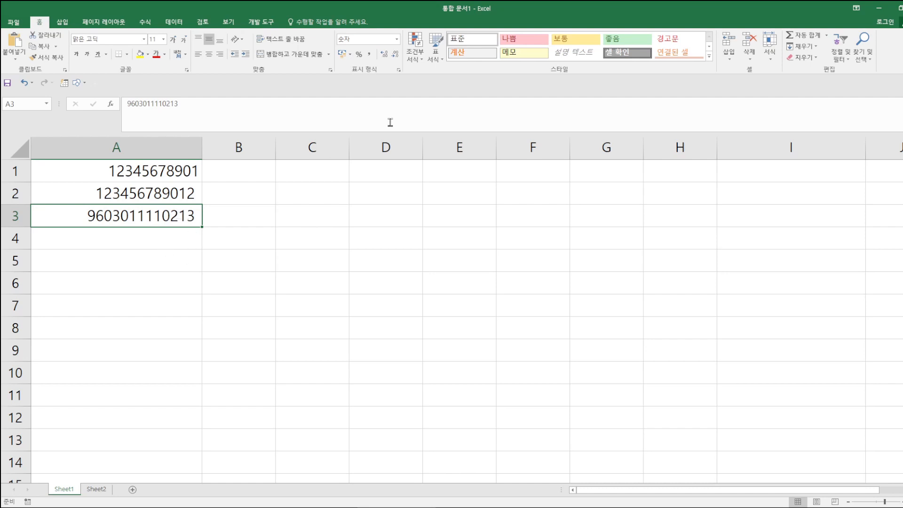
left_click(398, 41)
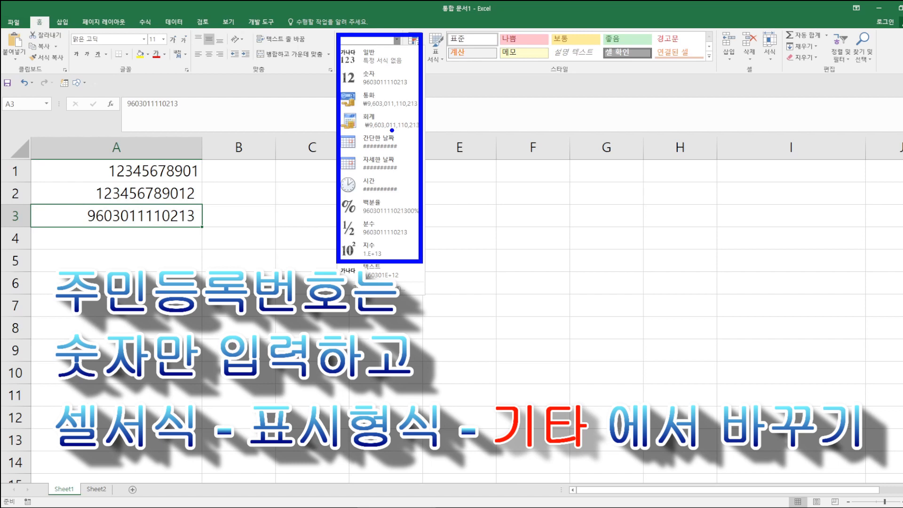
- Close the number format list, leaving A3 as is, and briefly mark up the Number group
key("Escape")
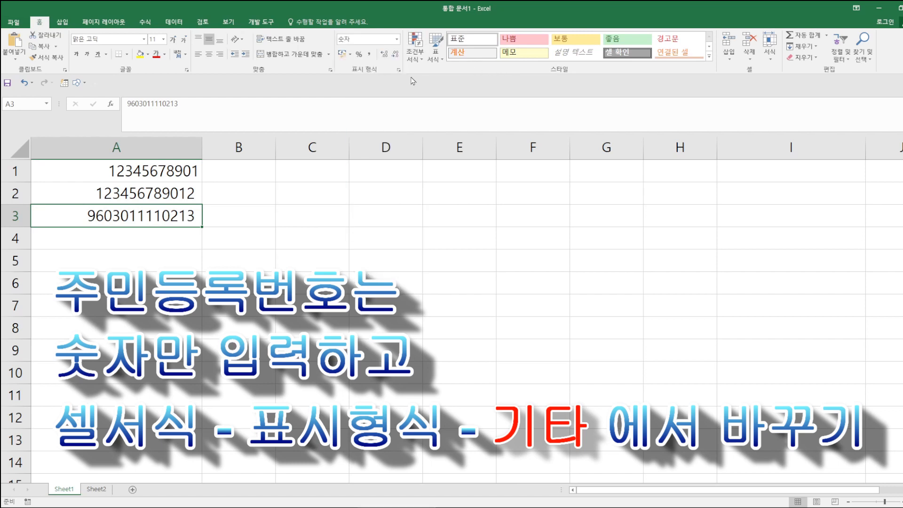
key("ctrl+2")
left_click_drag(384, 60, 406, 83)
left_click_drag(347, 77, 376, 78)
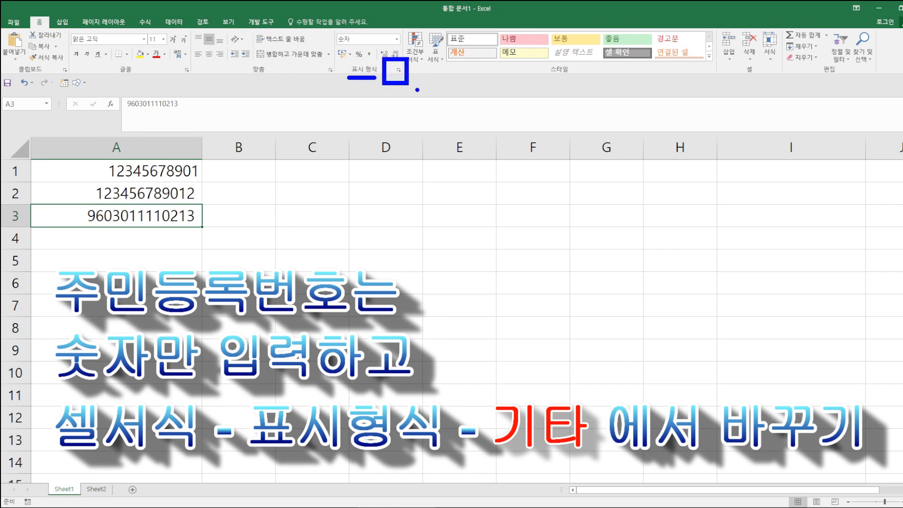
key("Escape")
- Format A3 with the Special 주민등록번호 type so it shows a hyphen after six digits
left_click(398, 69)
left_click_drag(207, 97, 411, 105)
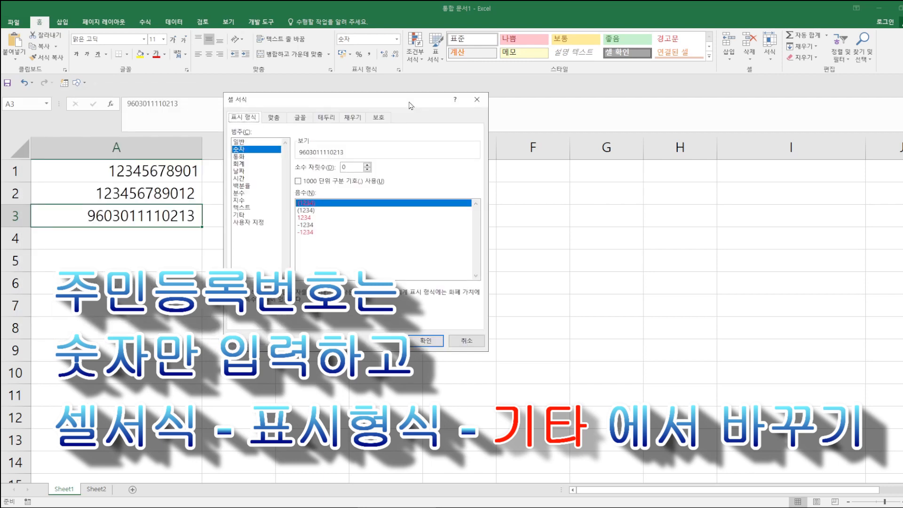
key("ctrl+2")
left_click_drag(221, 108, 263, 132)
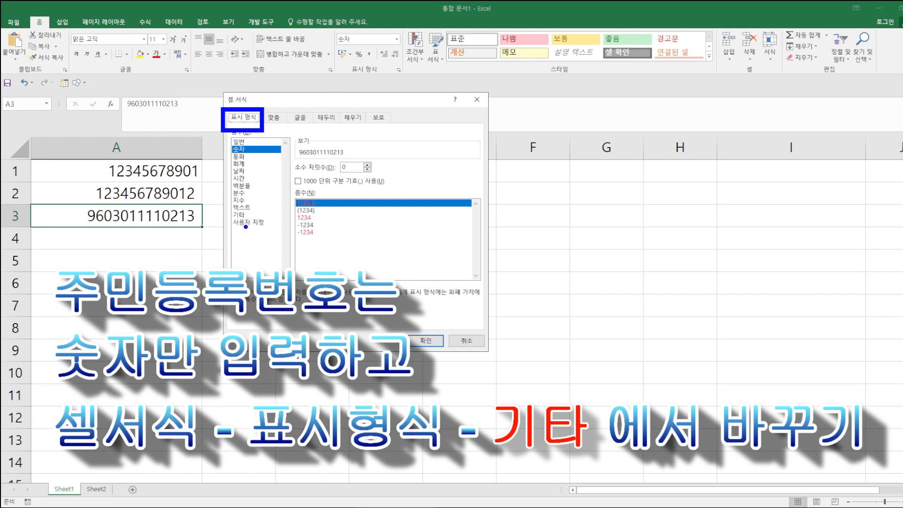
key("Escape")
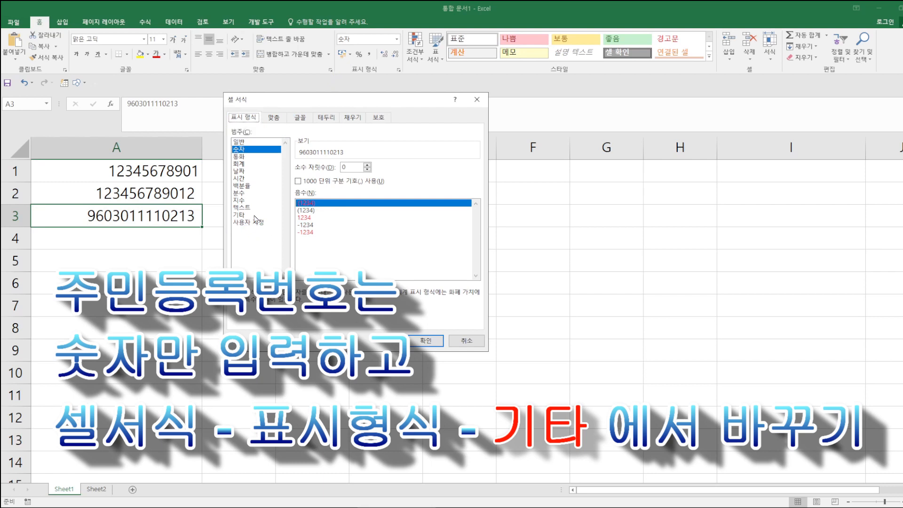
left_click(240, 215)
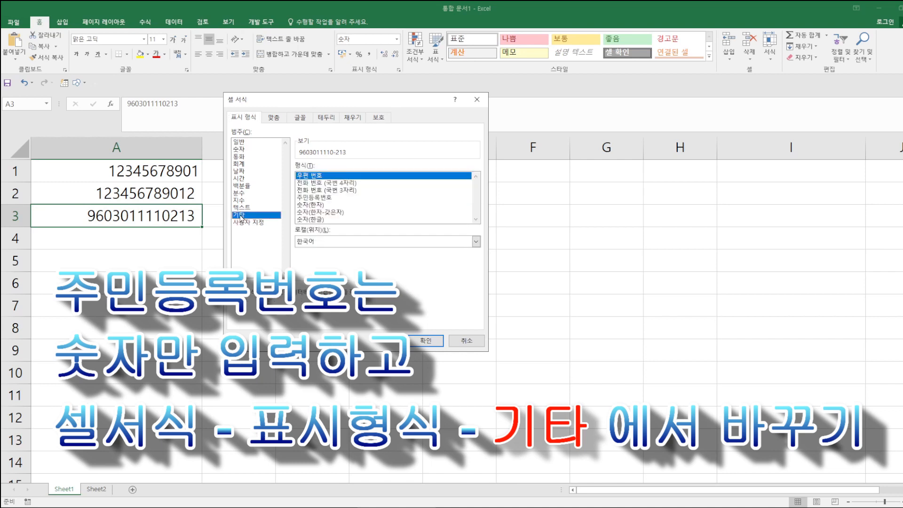
left_click(310, 198)
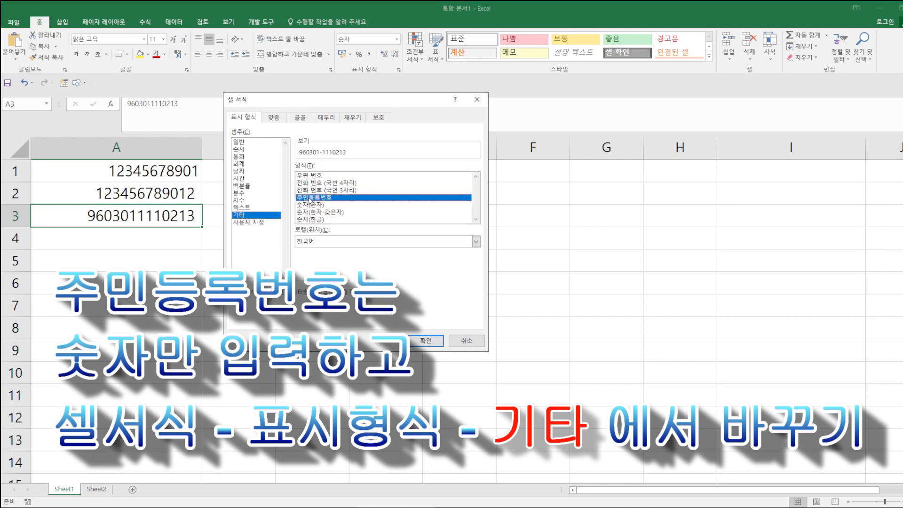
left_click(414, 340)
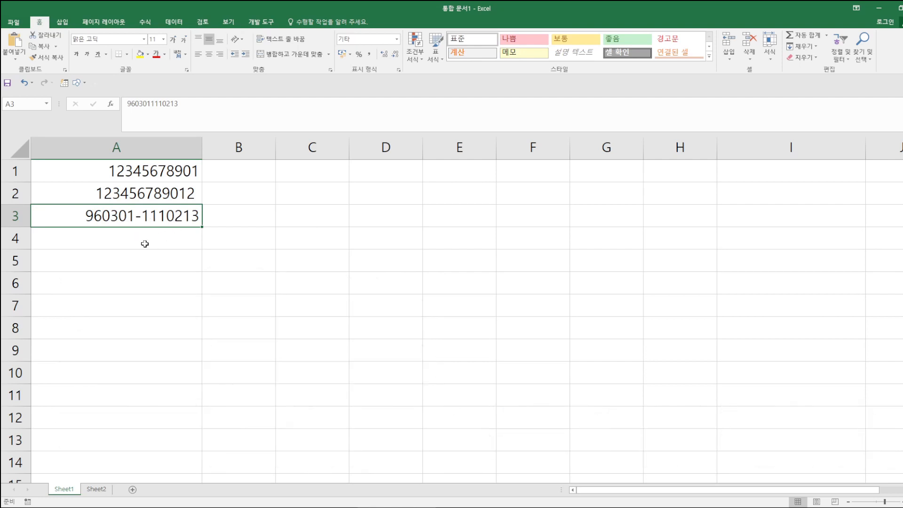
- Enter an 11-digit mobile number in A4, which loses its leading zero, and reselect A4
left_click(139, 240)
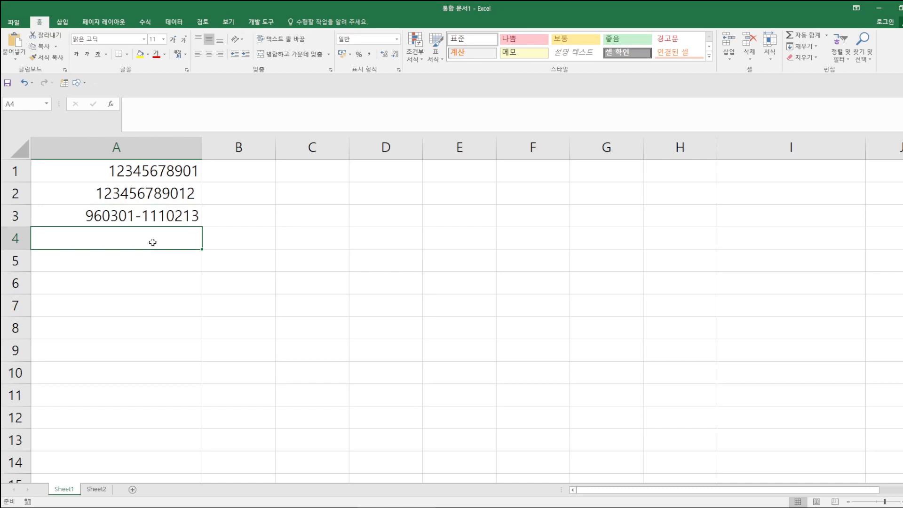
type("010123")
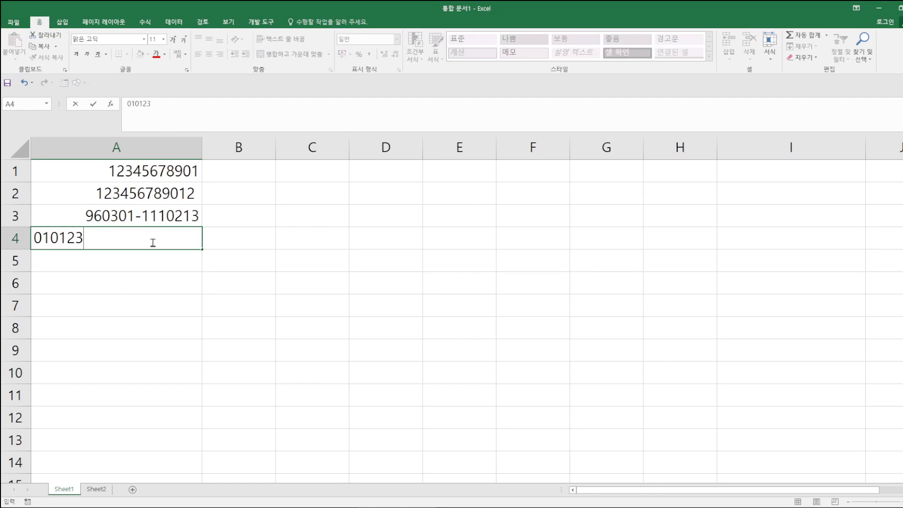
type("45678")
key("Return")
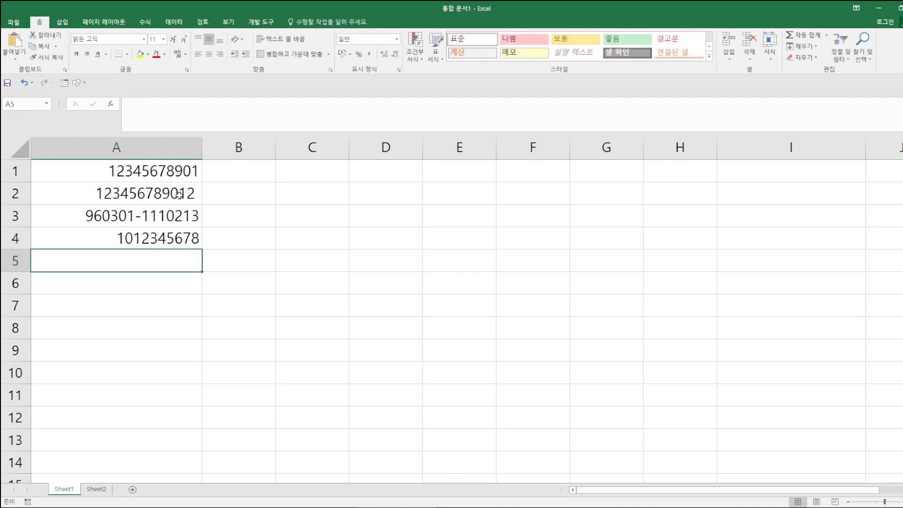
left_click(167, 234)
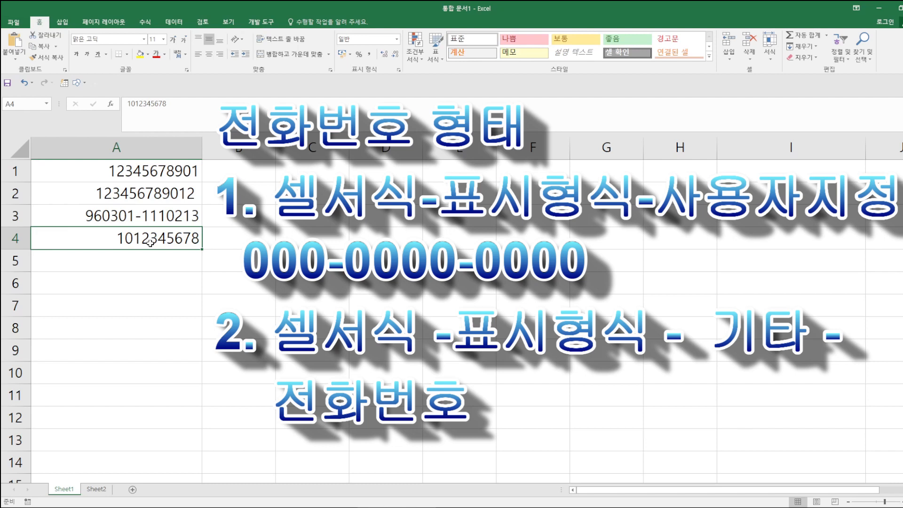
- Give A4 a zero-padded custom number format to restore the leading zero
left_click(398, 70)
left_click(254, 222)
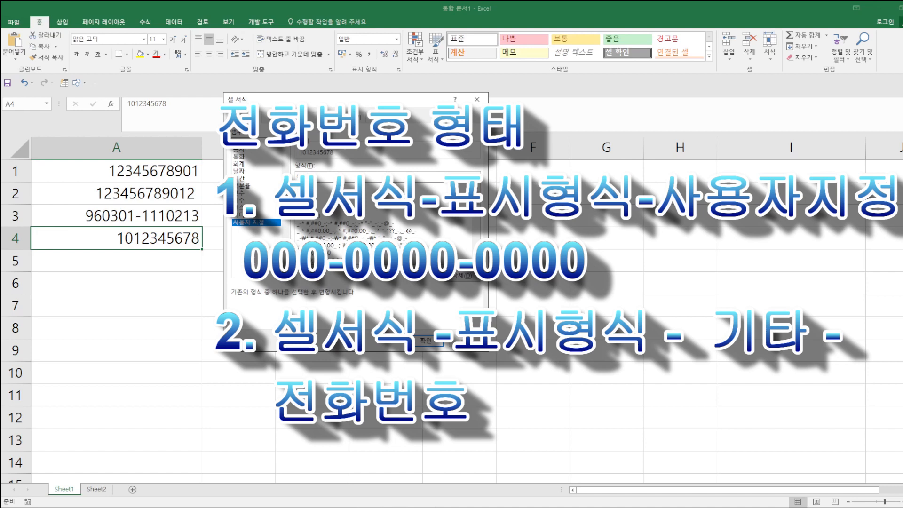
type("00000")
left_click(427, 340)
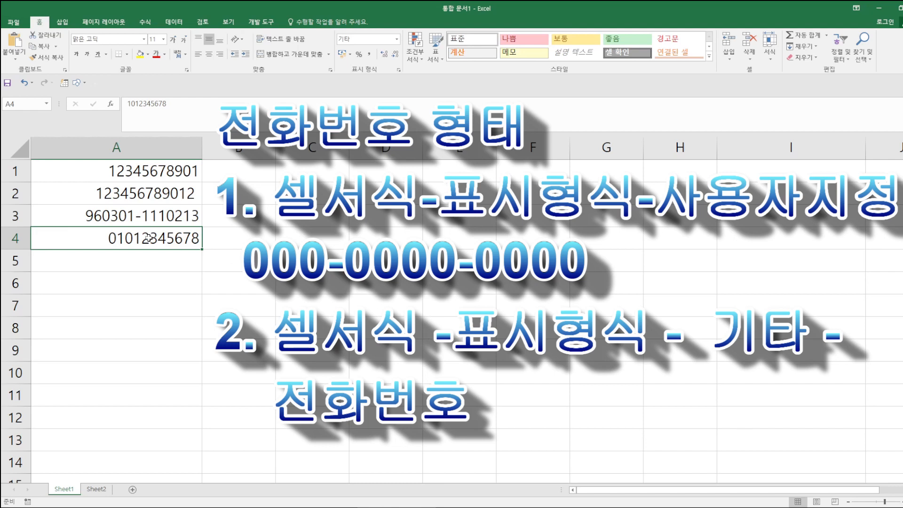
left_click(398, 70)
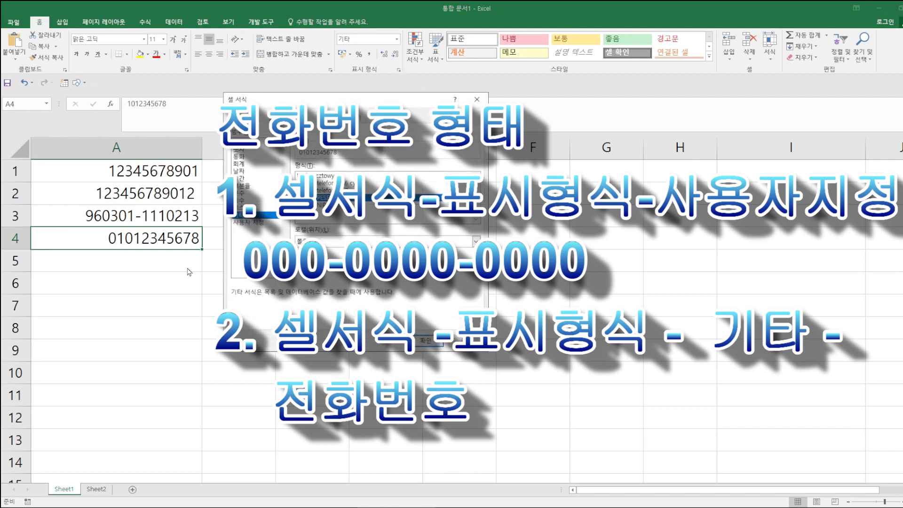
left_click(274, 222)
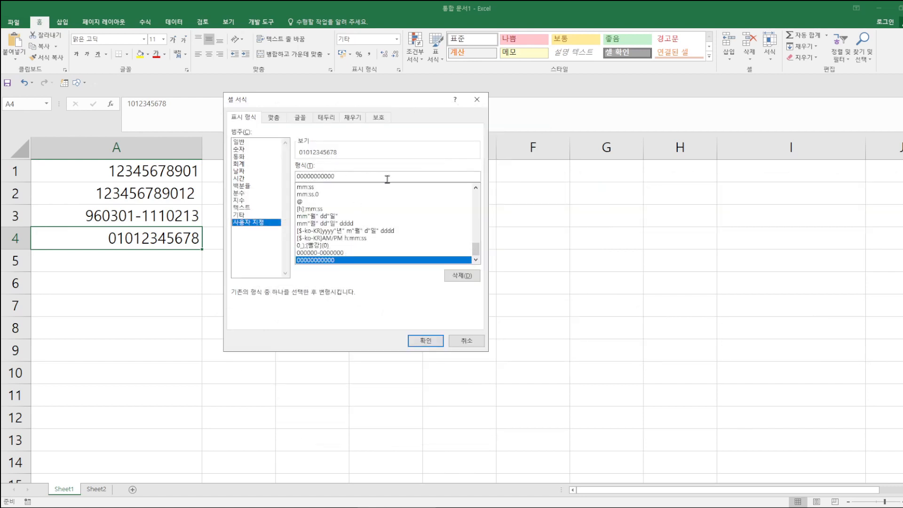
type("-")
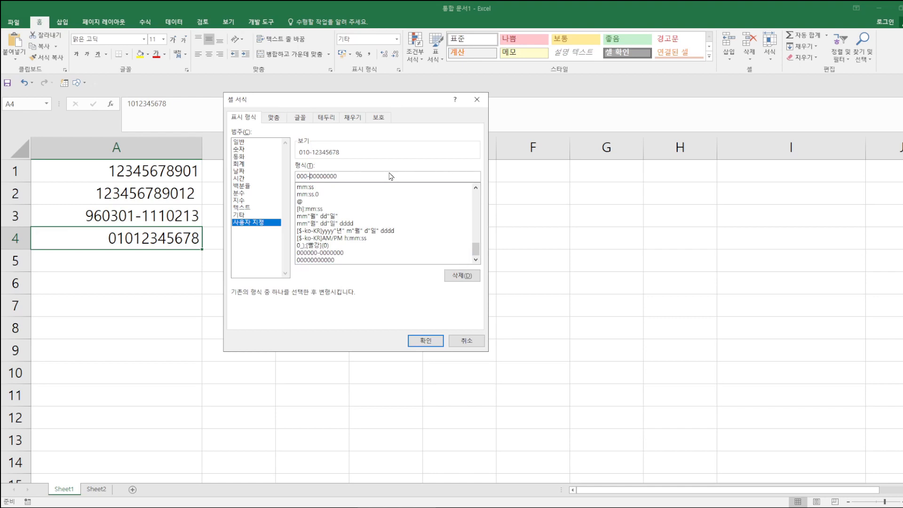
left_click(322, 176)
type("-")
key("ctrl+2")
left_click_drag(276, 127, 356, 166)
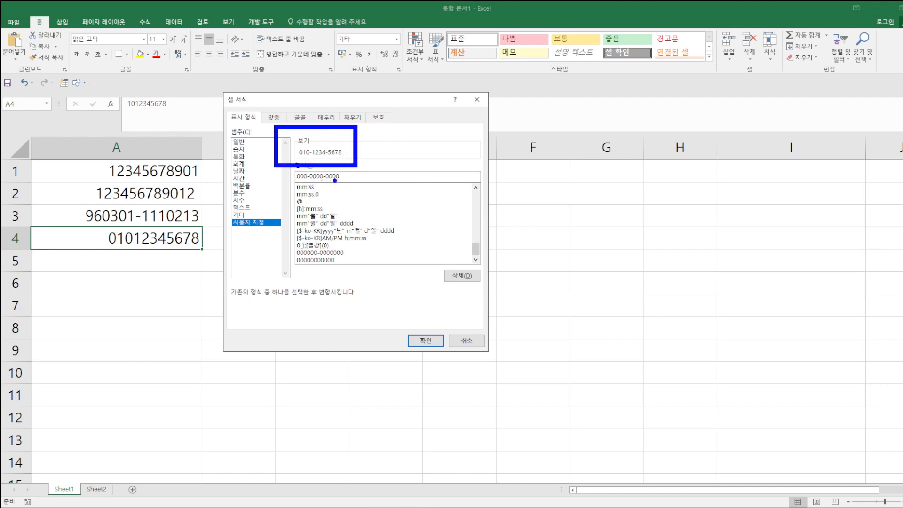
key("Escape")
left_click(426, 340)
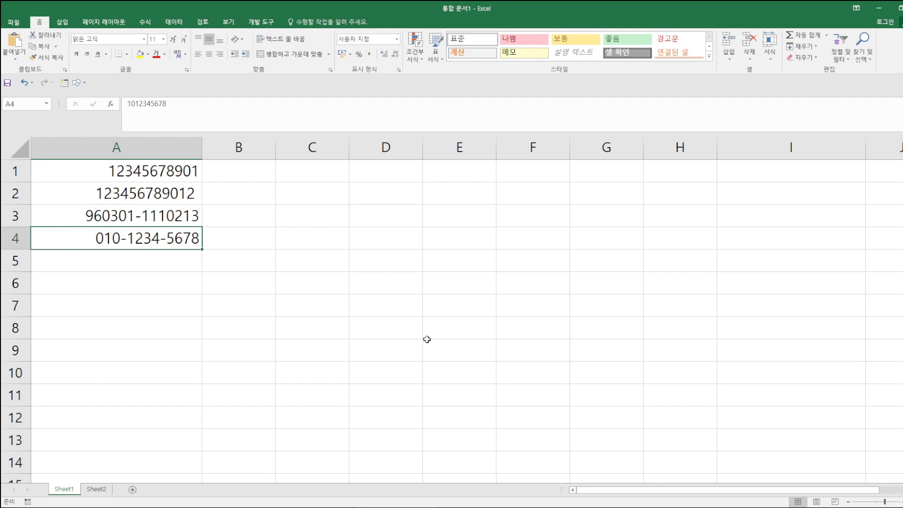
- Enter a mobile number in A5, correcting a typo, and reselect A5
left_click(133, 258)
type("010-12")
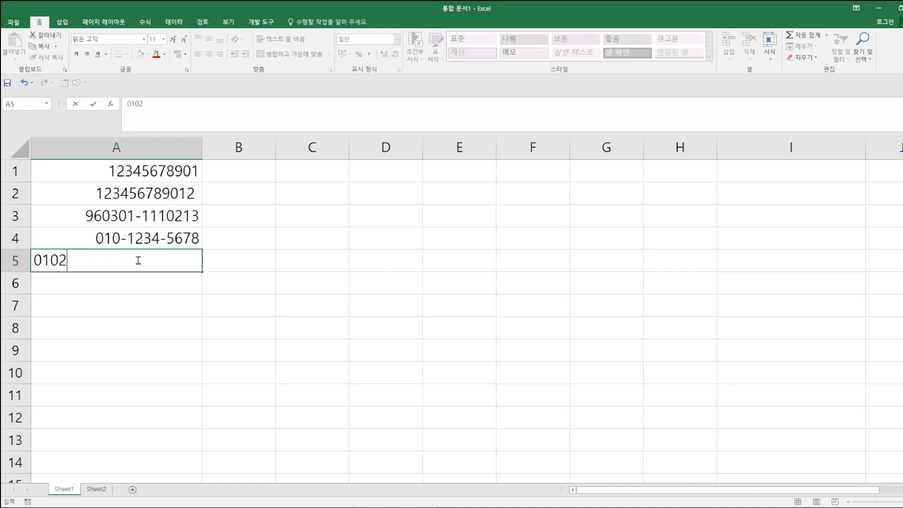
type("3")
key("BackSpace")
key("BackSpace")
type("12345678")
key("Return")
left_click(137, 261)
- Format A5 with the Special 한국어 locale type 전화 번호 (국번 4자리)
left_click(399, 70)
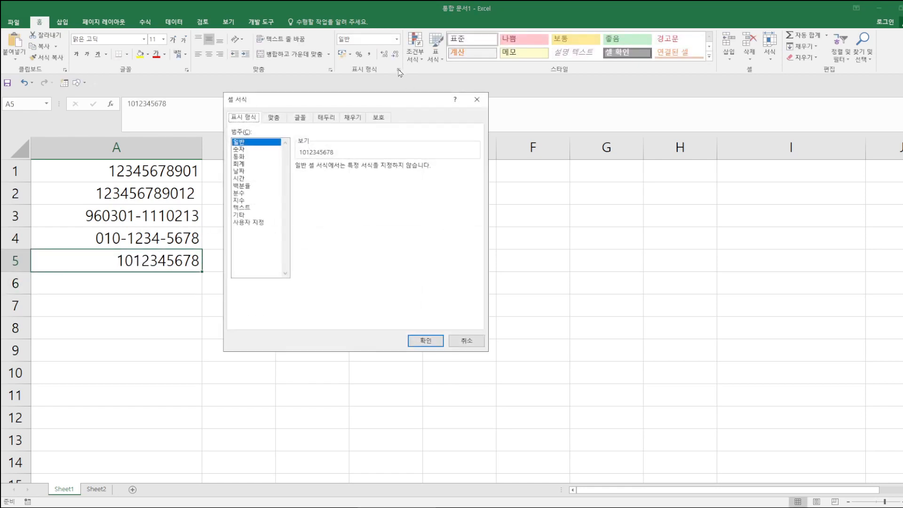
left_click(240, 217)
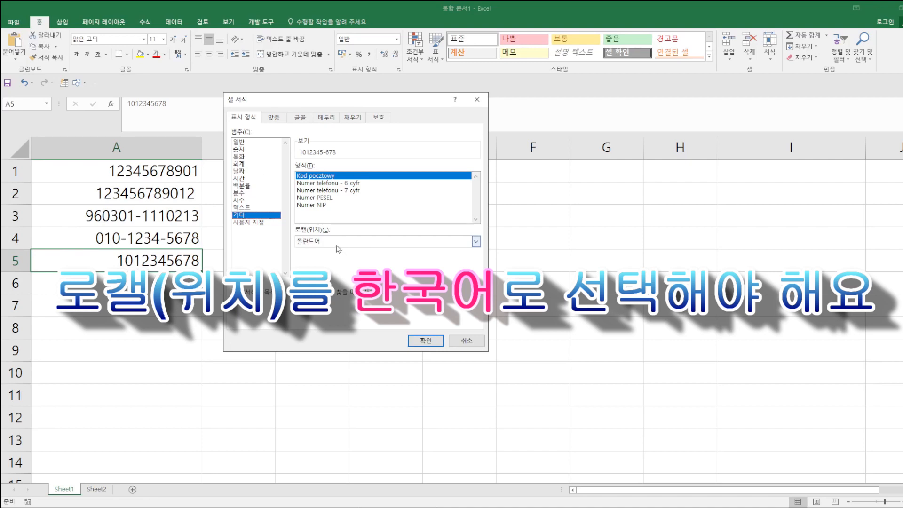
left_click(336, 242)
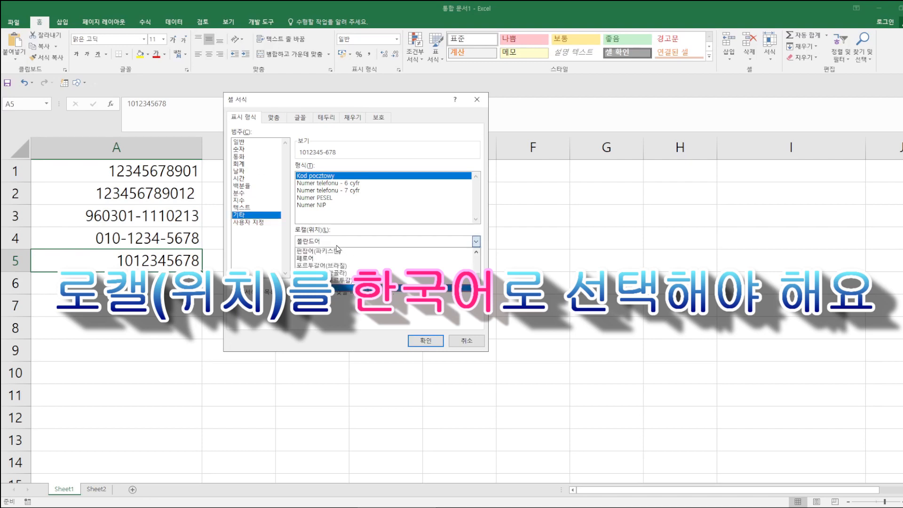
left_click_drag(475, 278, 471, 257)
left_click(342, 253)
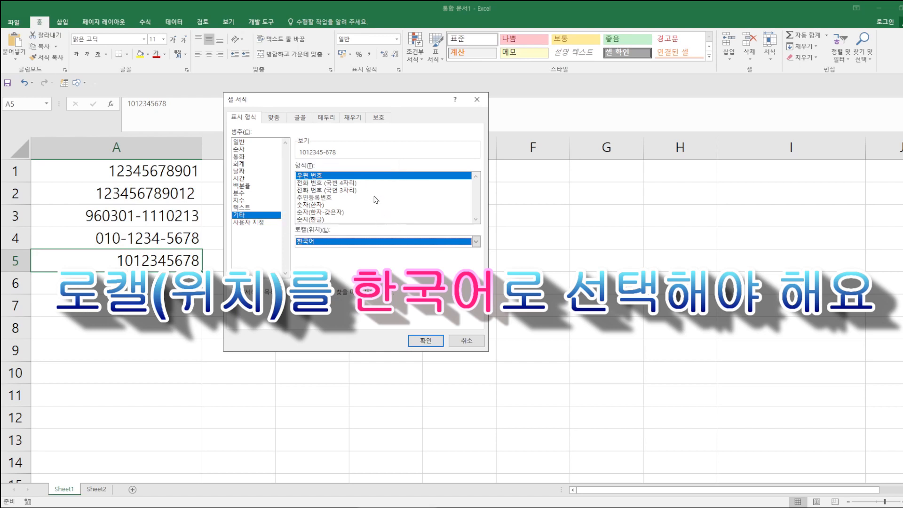
left_click(323, 182)
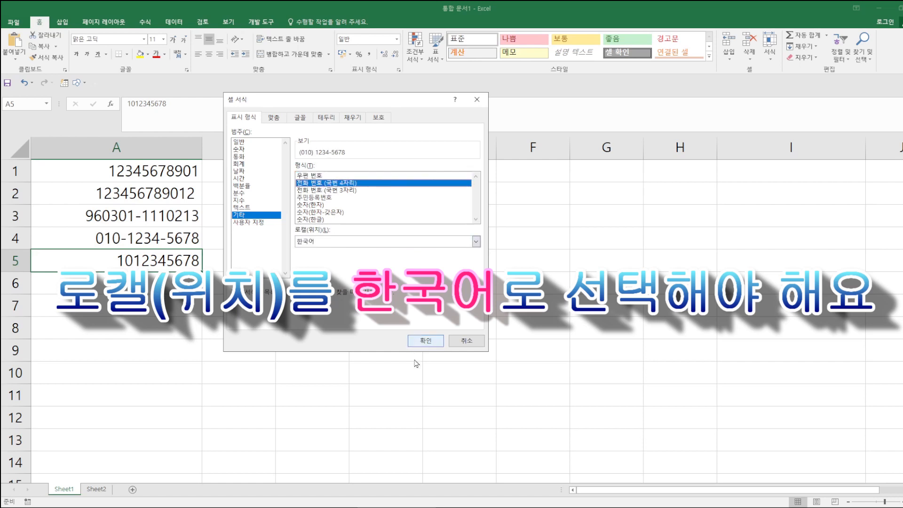
left_click(420, 343)
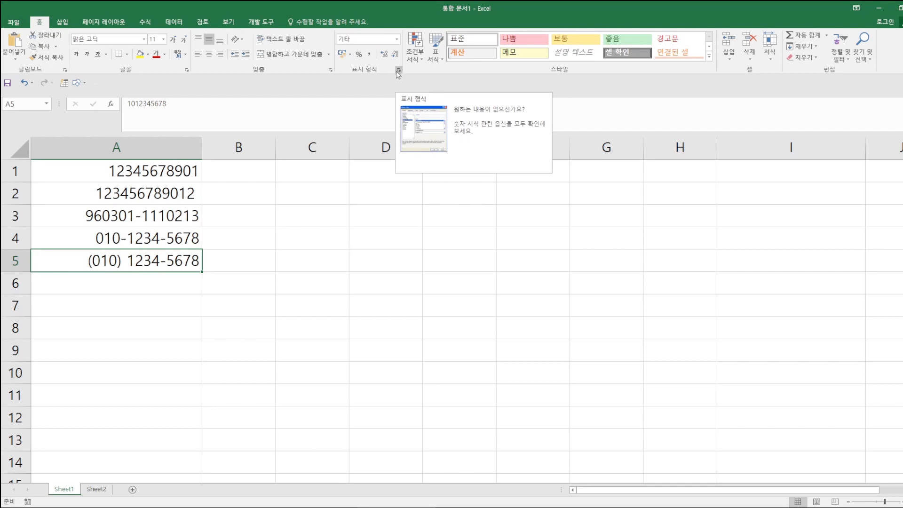
- Enter 1000000 in cell B1 and return to it
left_click(257, 167)
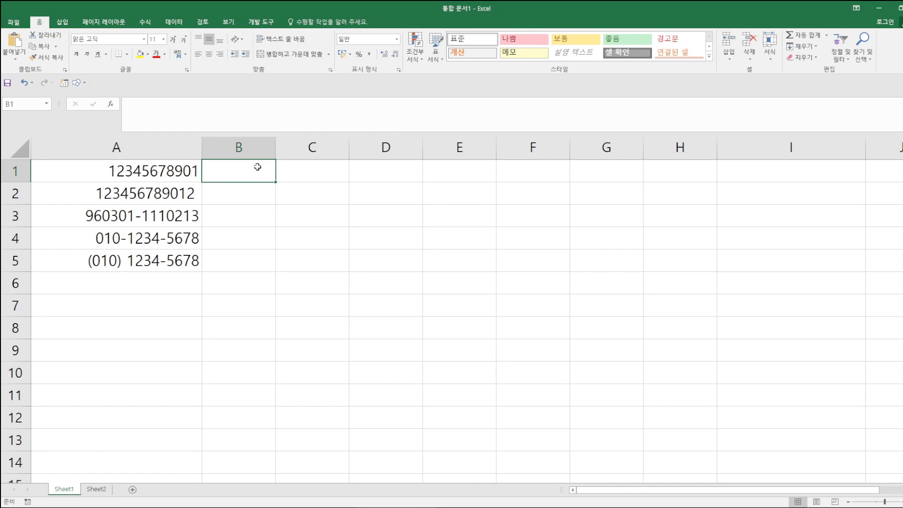
type("1000000")
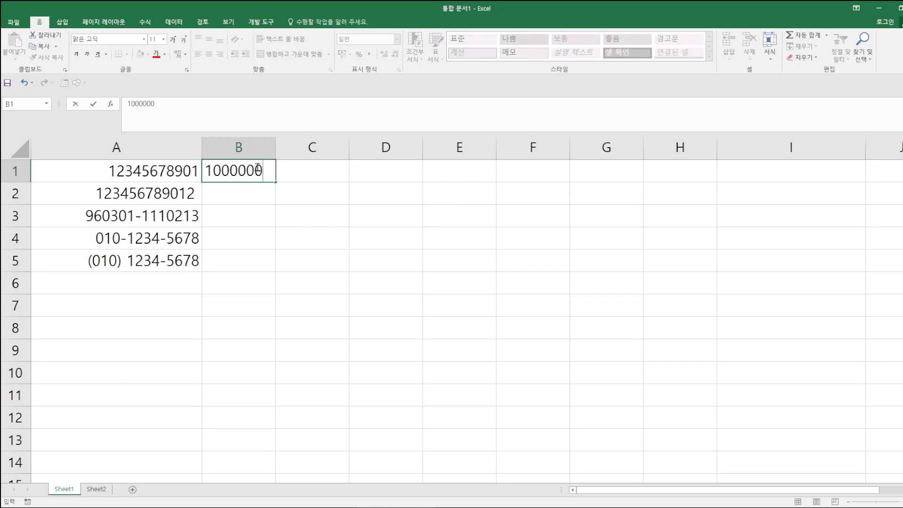
key("Return")
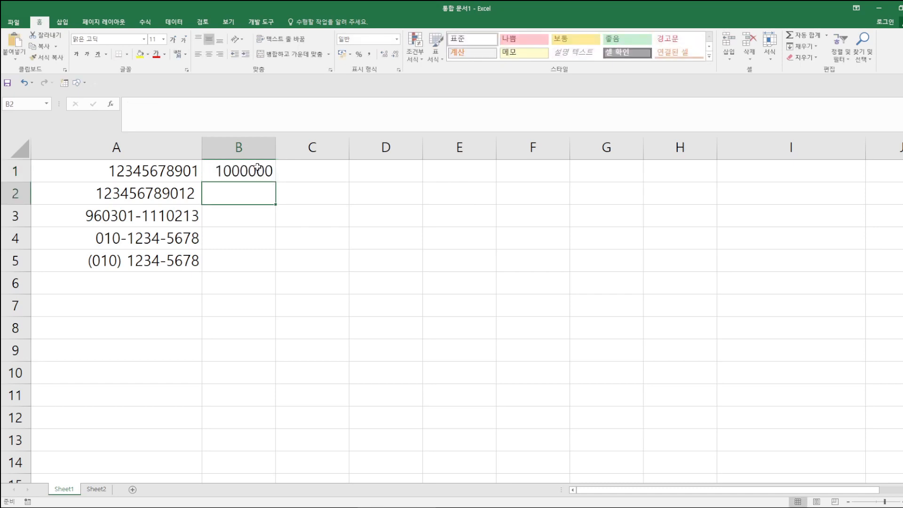
key("Up")
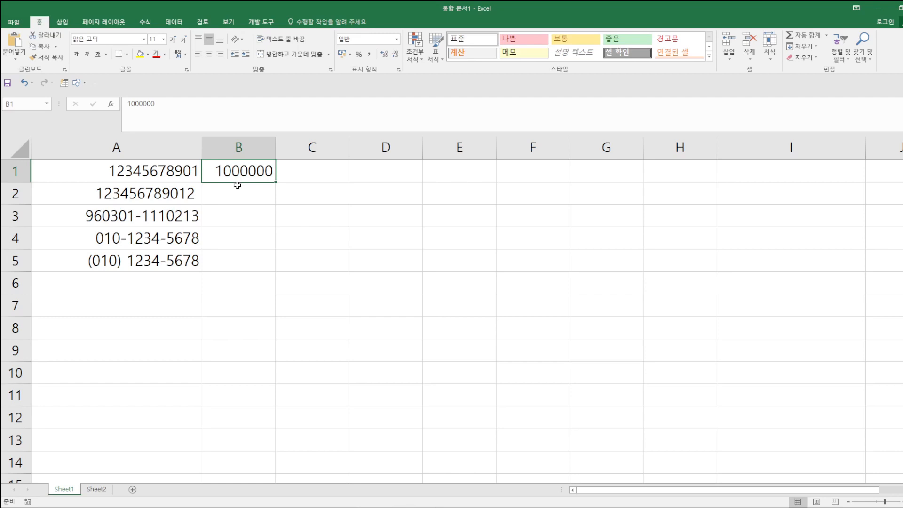
- Apply the Special 숫자(한글) format to B1 so it reads 일백만, and widen column B
left_click(398, 71)
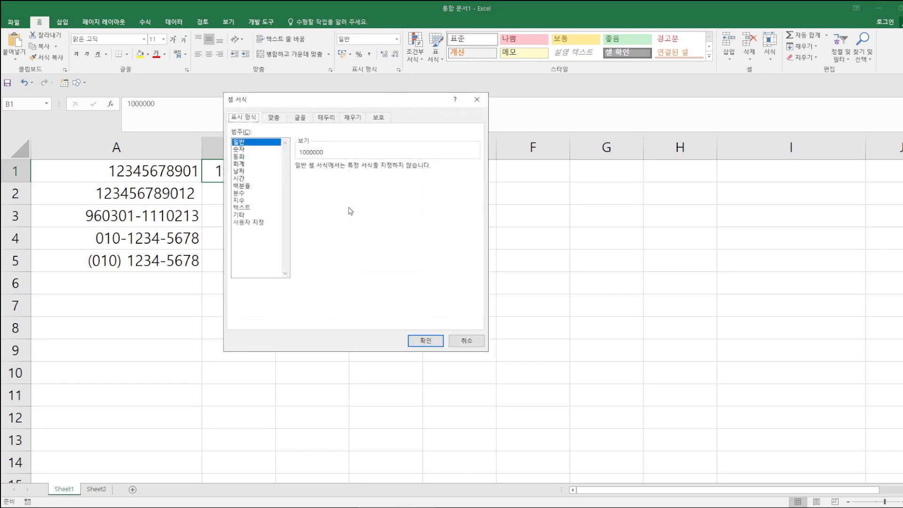
left_click(241, 215)
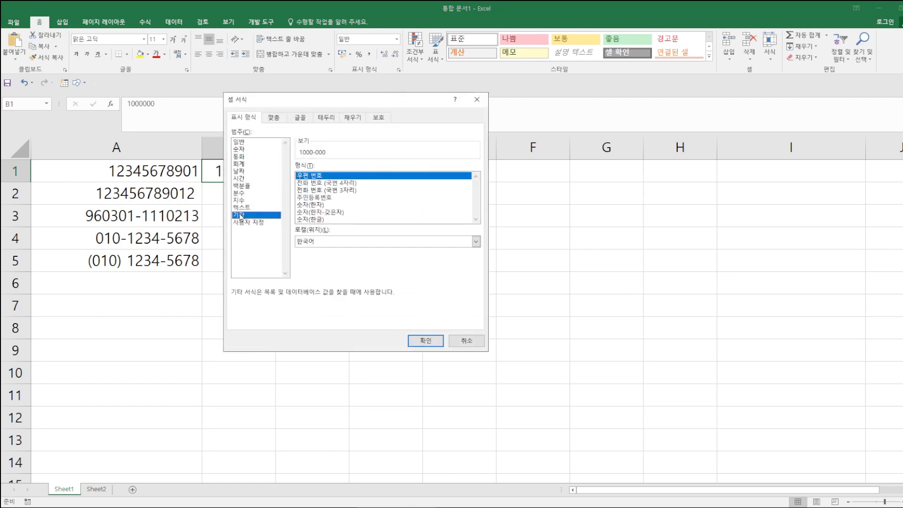
left_click(314, 206)
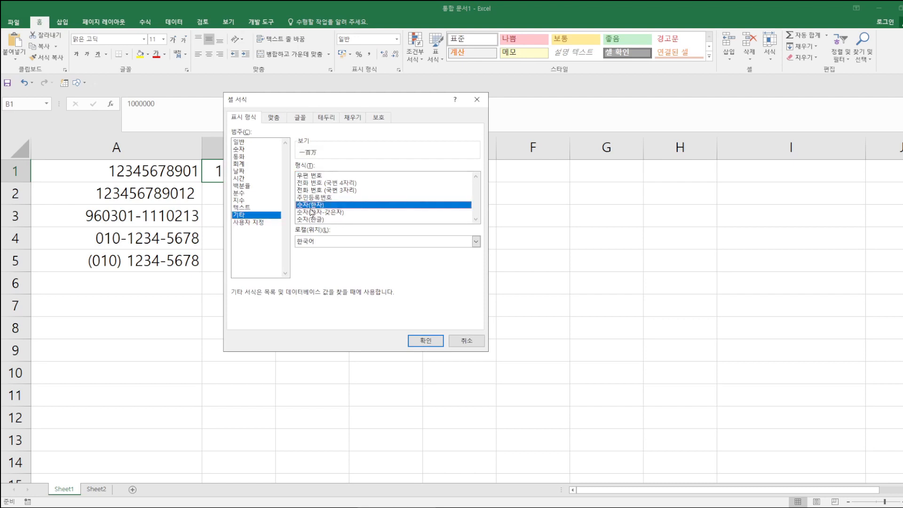
left_click(311, 212)
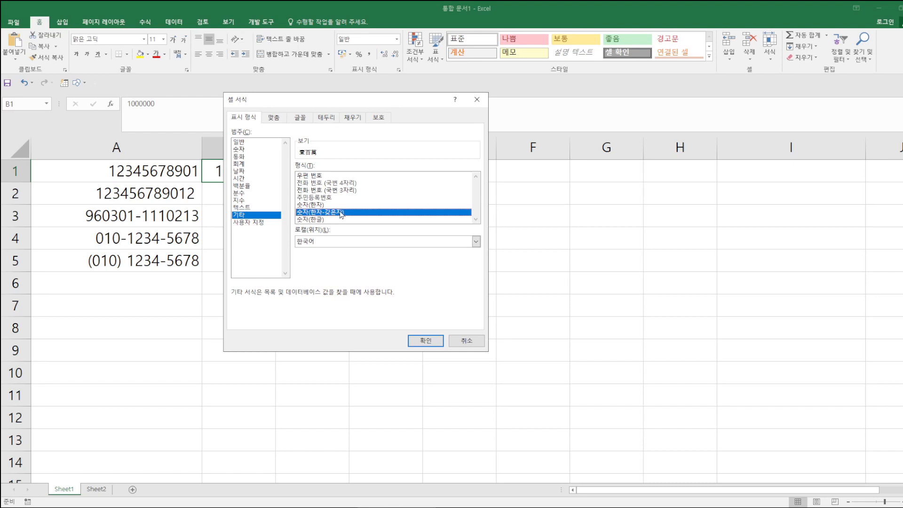
left_click(317, 220)
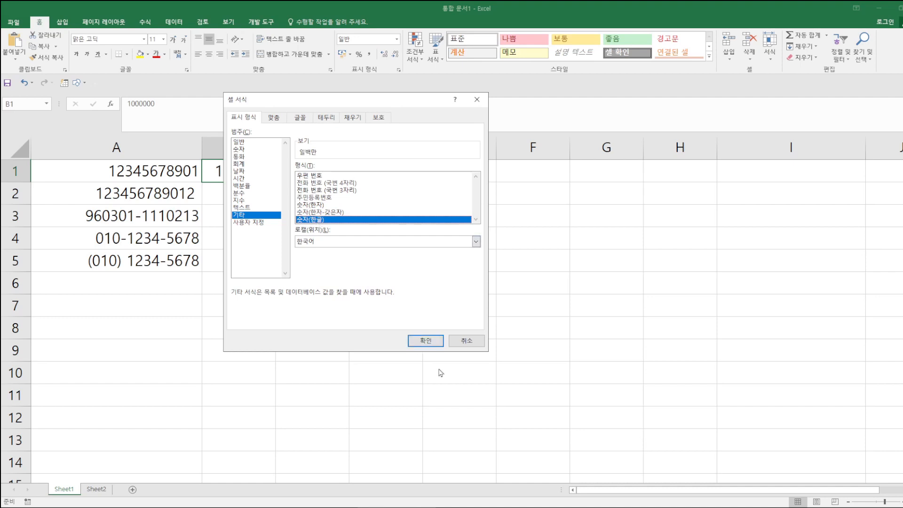
left_click(431, 344)
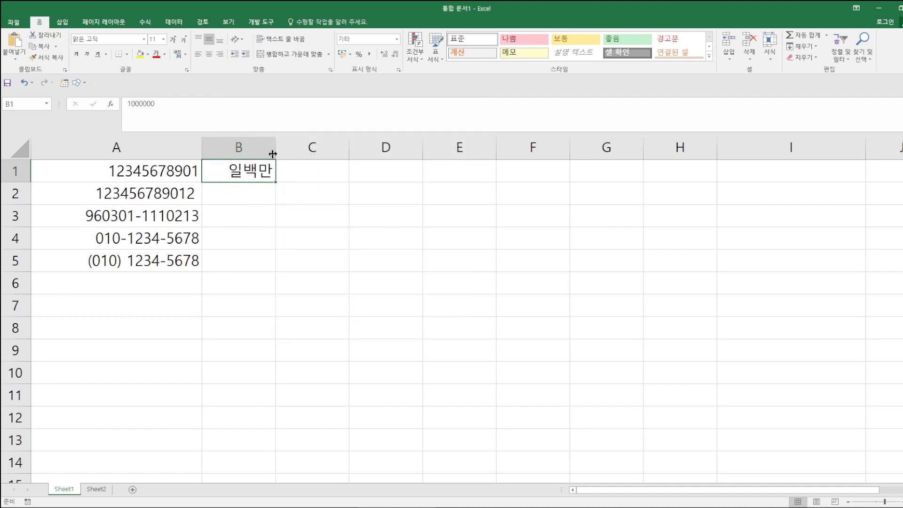
left_click_drag(275, 147, 324, 147)
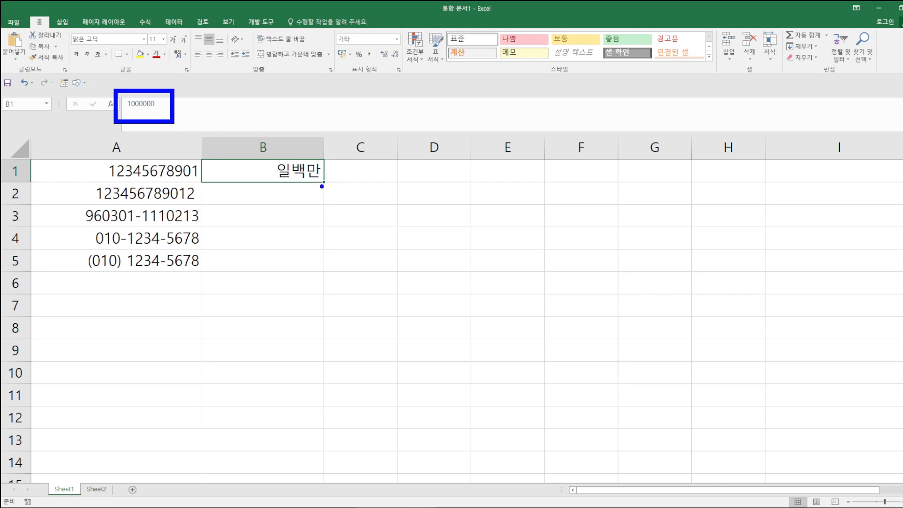
mouse_move(323, 198)
left_mouse_down()
mouse_move(271, 197)
mouse_move(324, 140)
mouse_move(327, 201)
mouse_move(385, 229)
mouse_move(398, 198)
mouse_move(403, 216)
left_mouse_up()
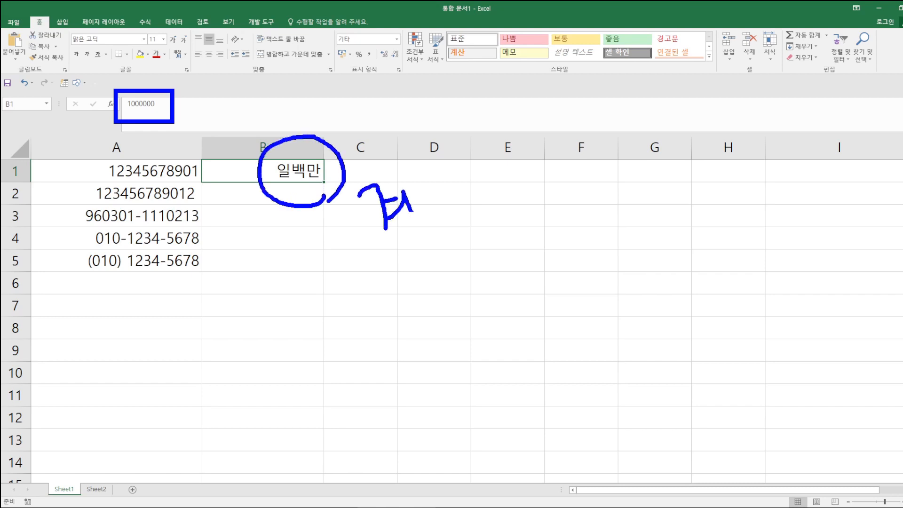
left_click_drag(413, 174, 433, 229)
mouse_move(442, 164)
left_mouse_down()
mouse_move(439, 197)
mouse_move(464, 191)
left_mouse_up()
mouse_move(472, 153)
left_mouse_down()
mouse_move(463, 188)
mouse_move(485, 169)
left_mouse_up()
mouse_move(463, 194)
left_mouse_down()
mouse_move(467, 214)
mouse_move(482, 204)
left_mouse_up()
left_click_drag(522, 158, 560, 157)
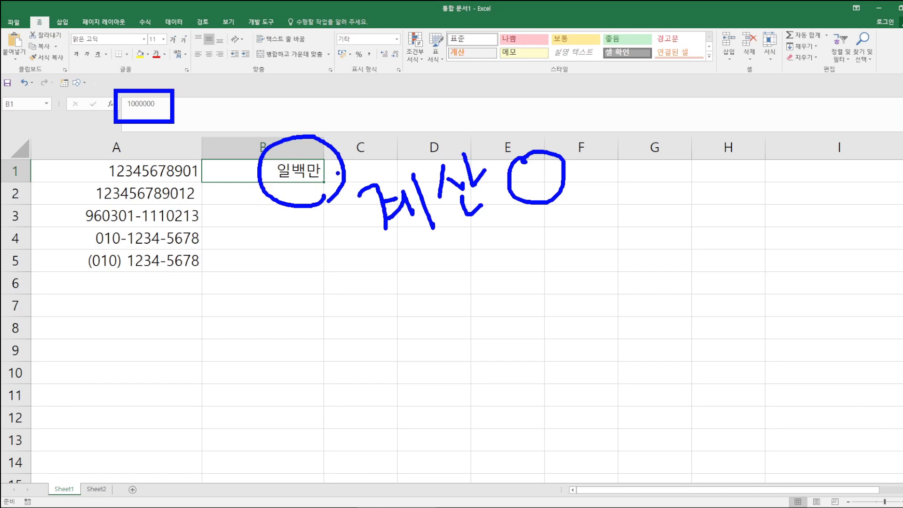
key("Escape")
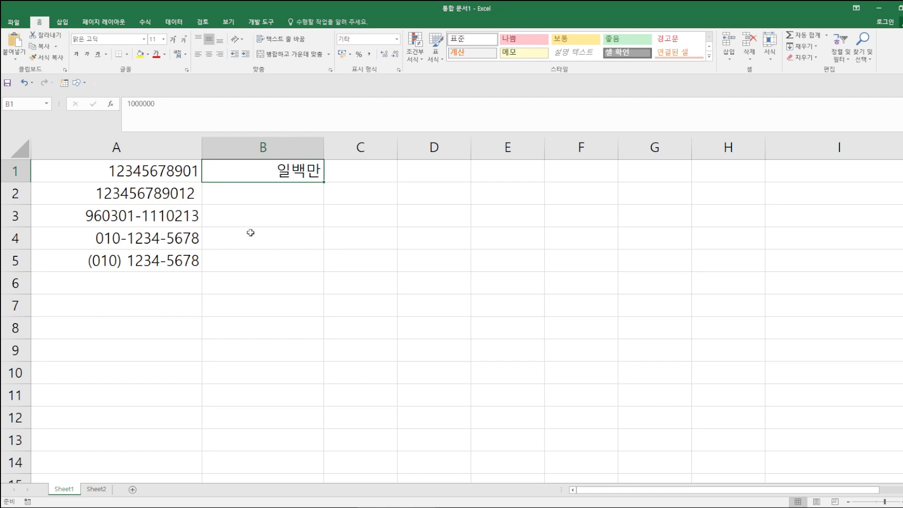
left_click(266, 195)
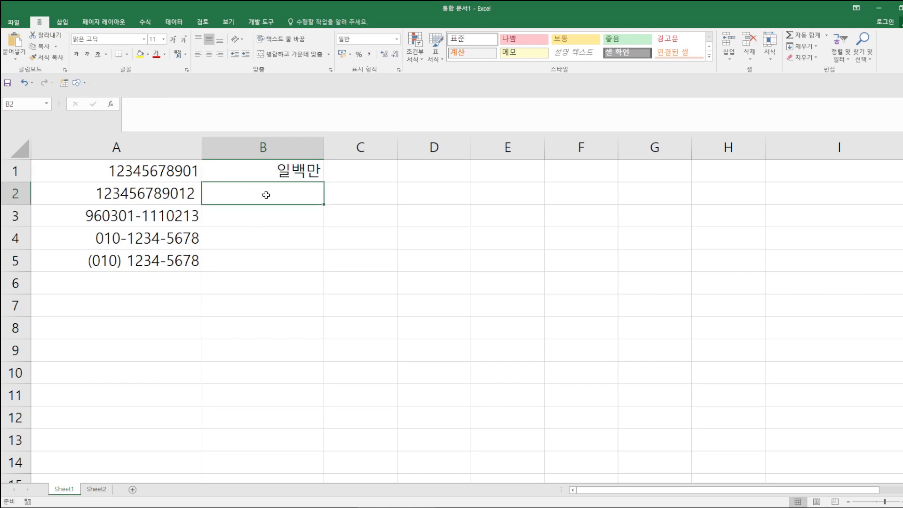
- Enter 1000000 in B2 and 20000000 in B3, then select B2:B3
type("1")
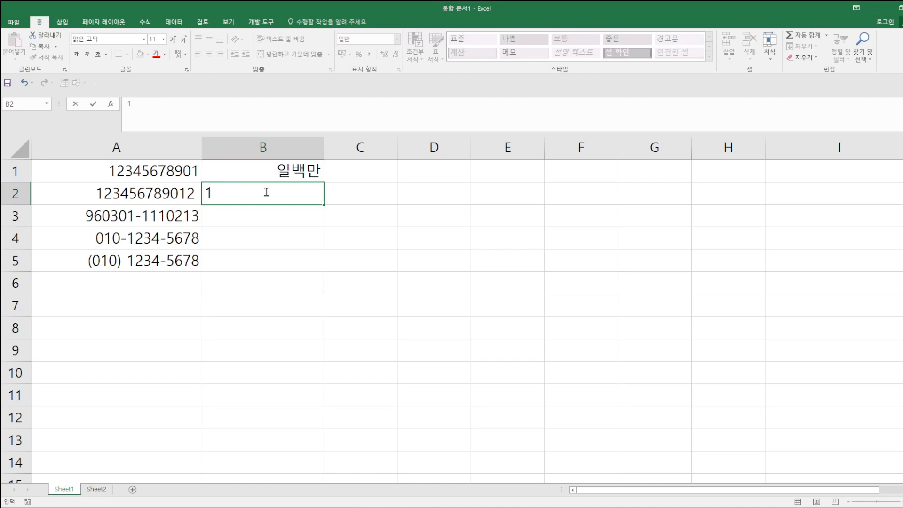
type("000000")
key("Return")
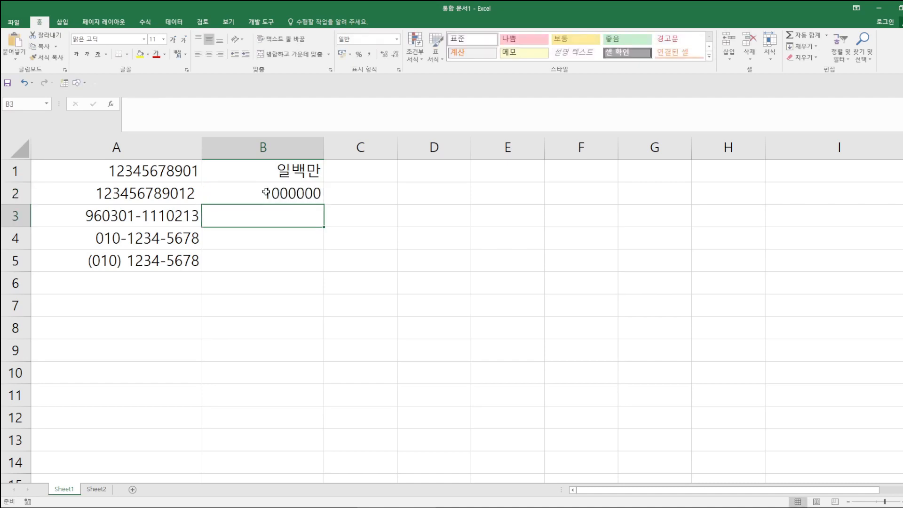
type("2")
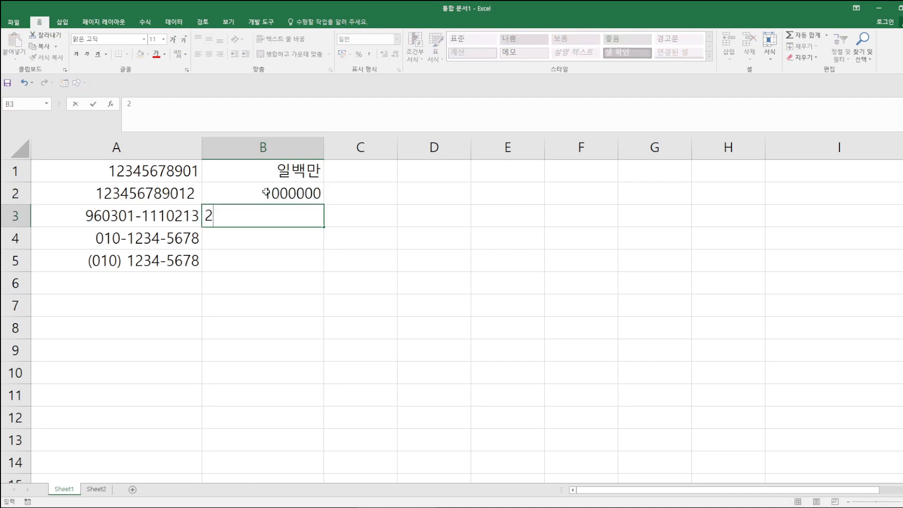
type("0000000")
key("Return")
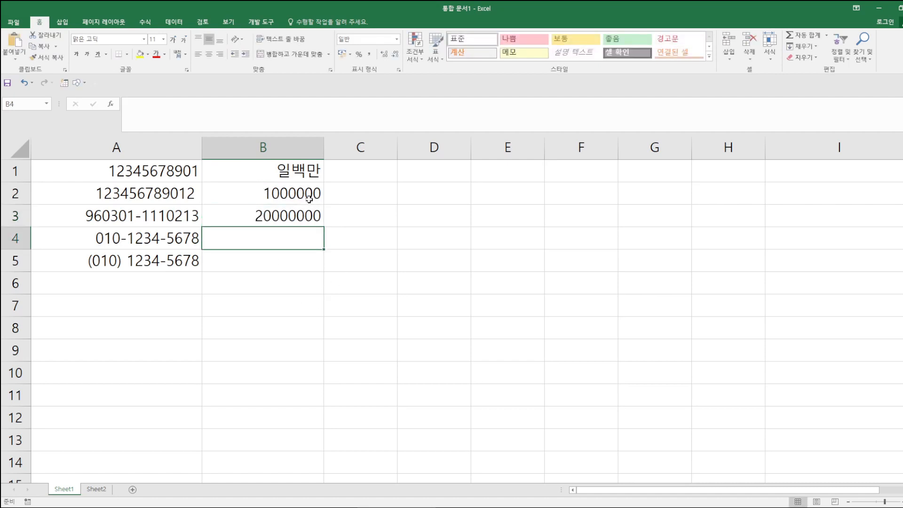
left_click(295, 191)
left_click_drag(295, 192, 296, 206)
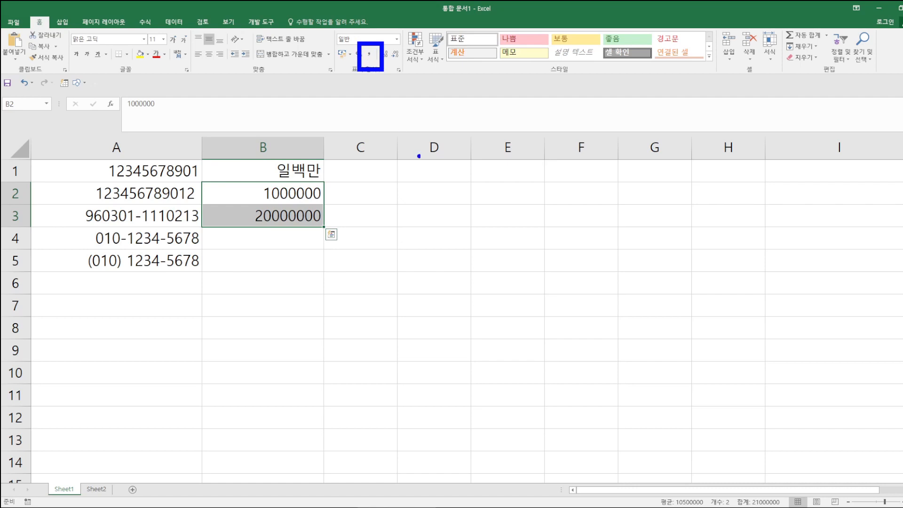
- Apply Comma Style thousands separators to B2:B3
left_click(369, 55)
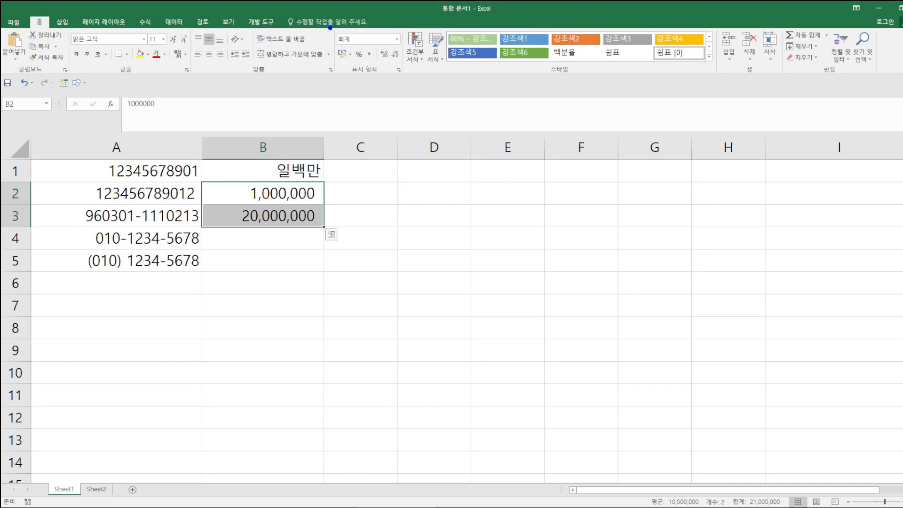
left_click_drag(365, 60, 379, 61)
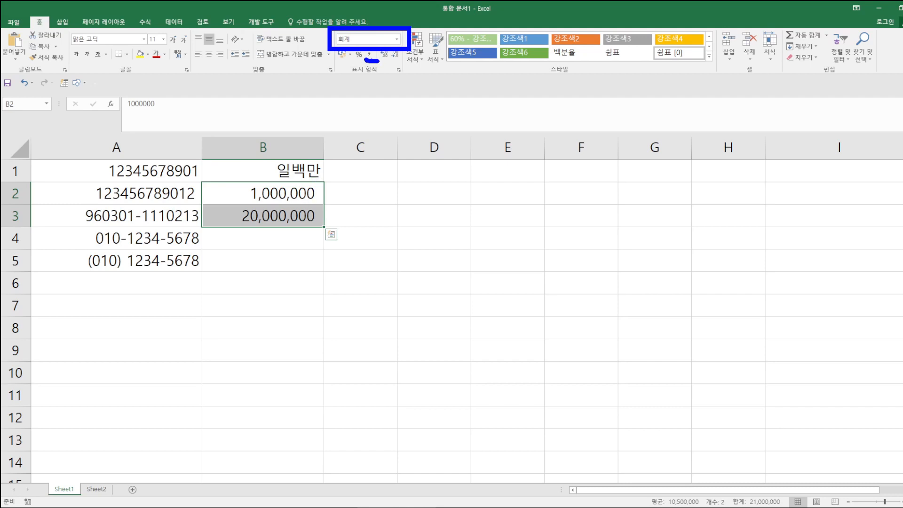
left_click_drag(233, 193, 233, 214)
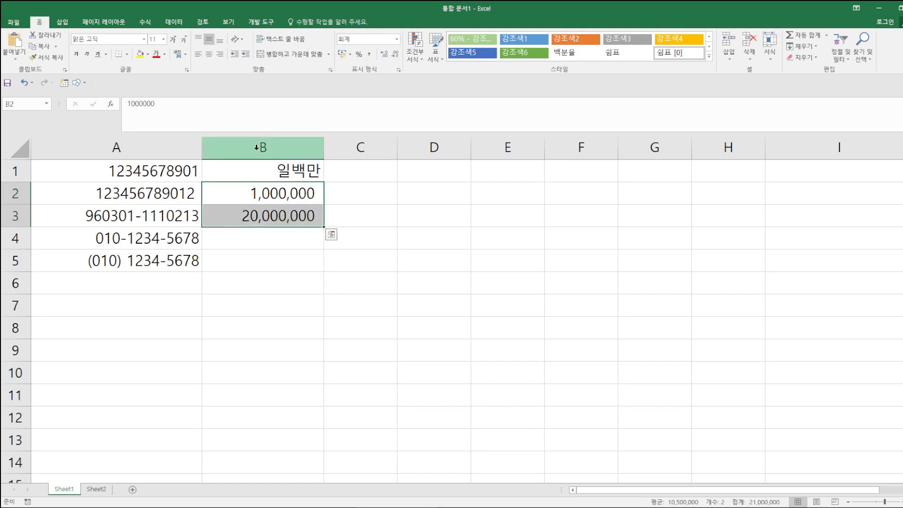
- Apply Comma Style to all of column B, then start entering 1000000 in C1
left_click(254, 147)
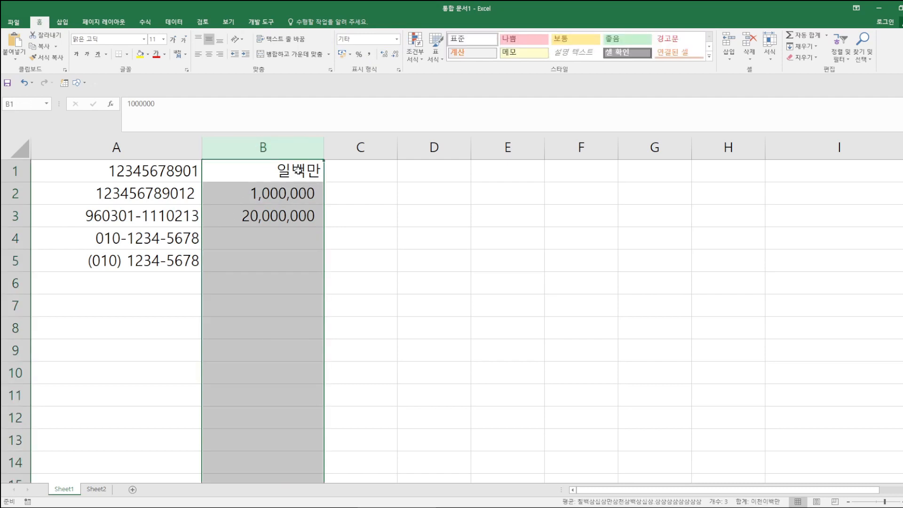
left_click(370, 55)
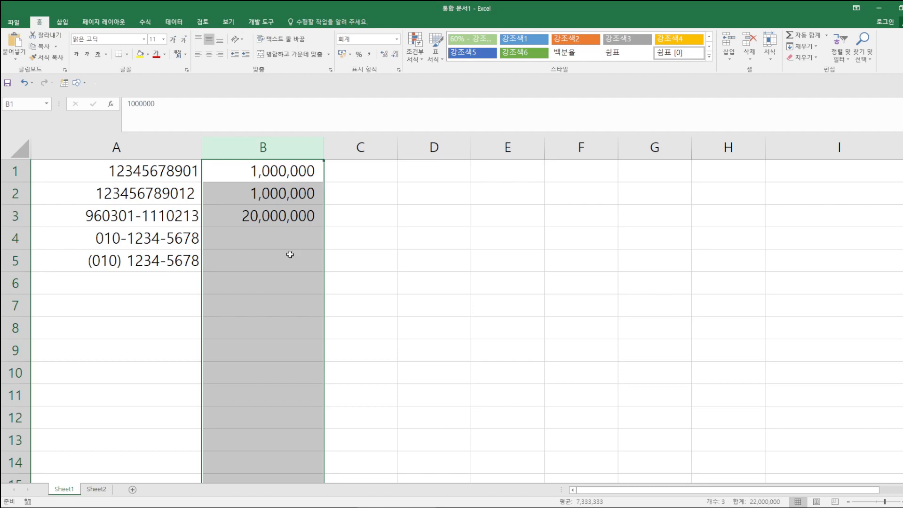
left_click(346, 172)
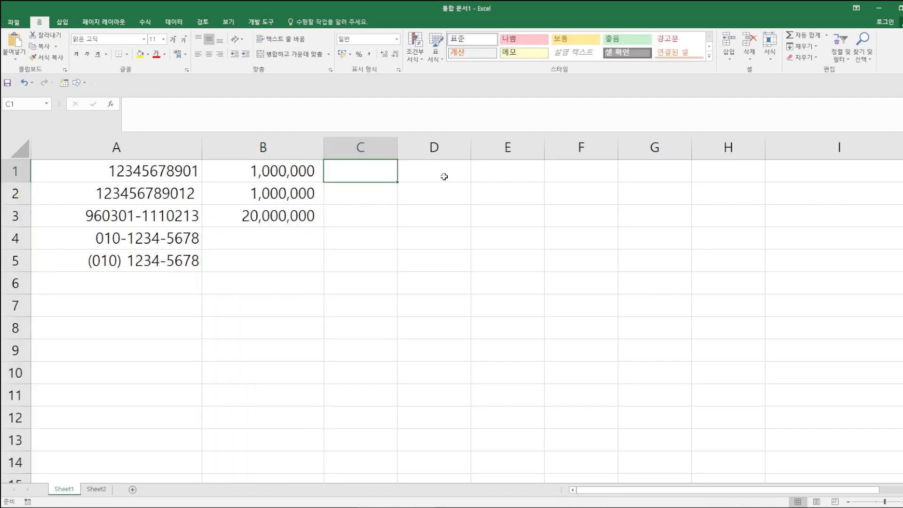
type("10000")
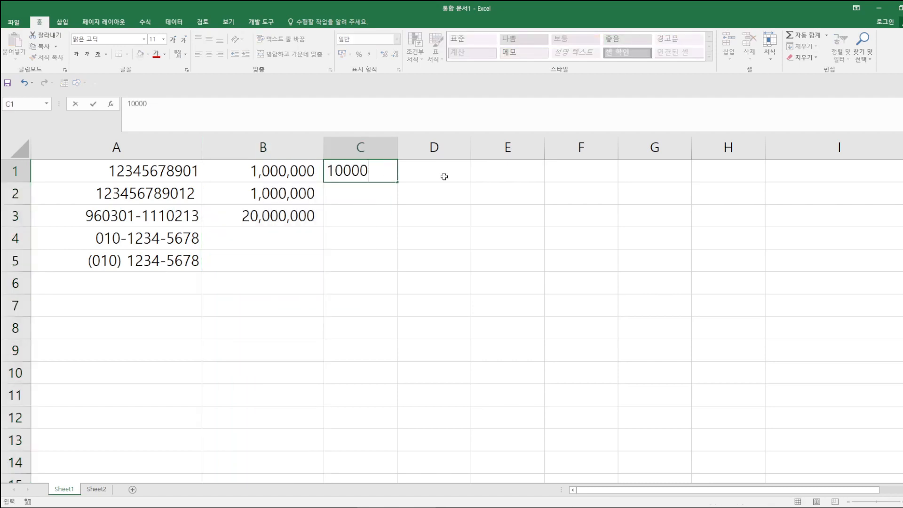
type("00")
- Enter 1000000, 1000000 and 20000000 into C1, C2 and C3
key("Return")
type("1000")
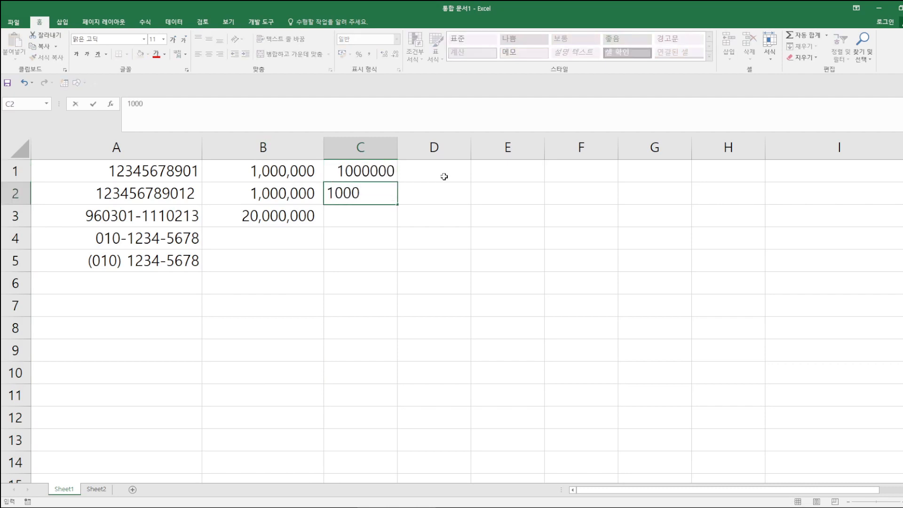
type("0000")
key("Return")
type("2")
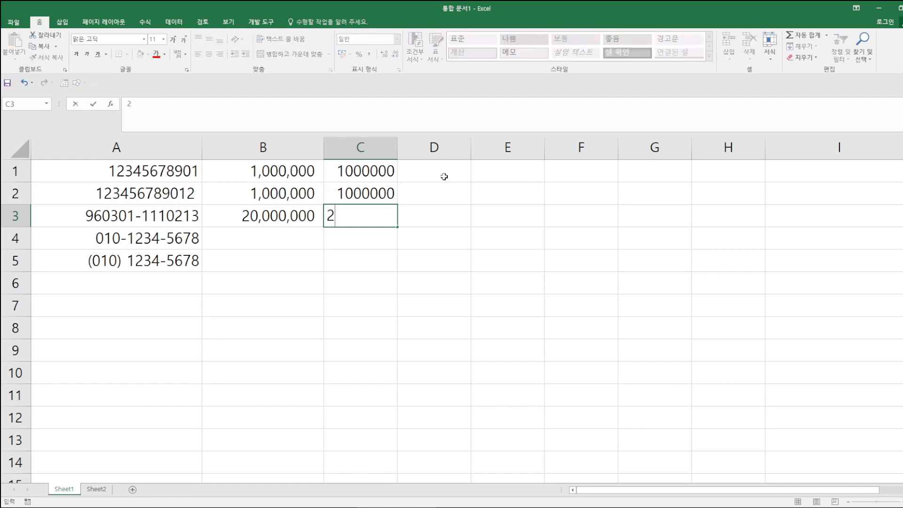
type("0000000")
key("Return")
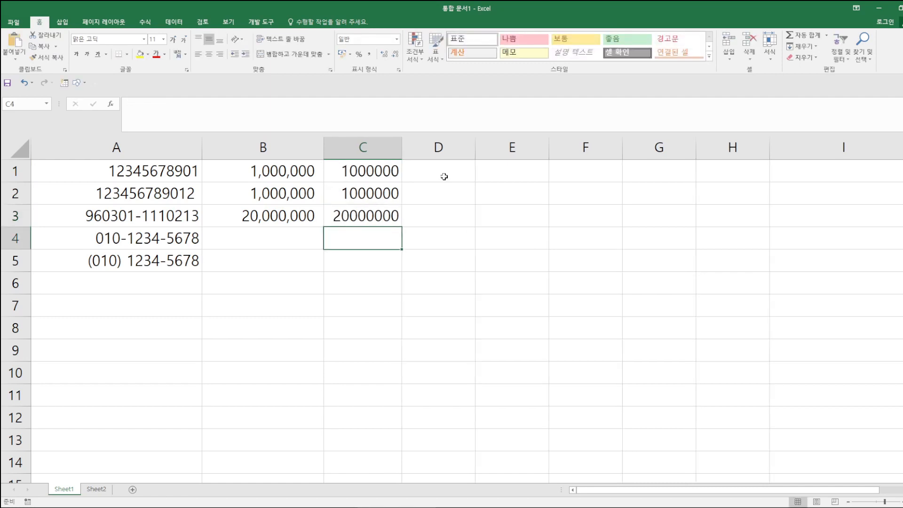
- Apply the plain Number (숫자) format to C1:C3
left_click_drag(361, 170, 372, 212)
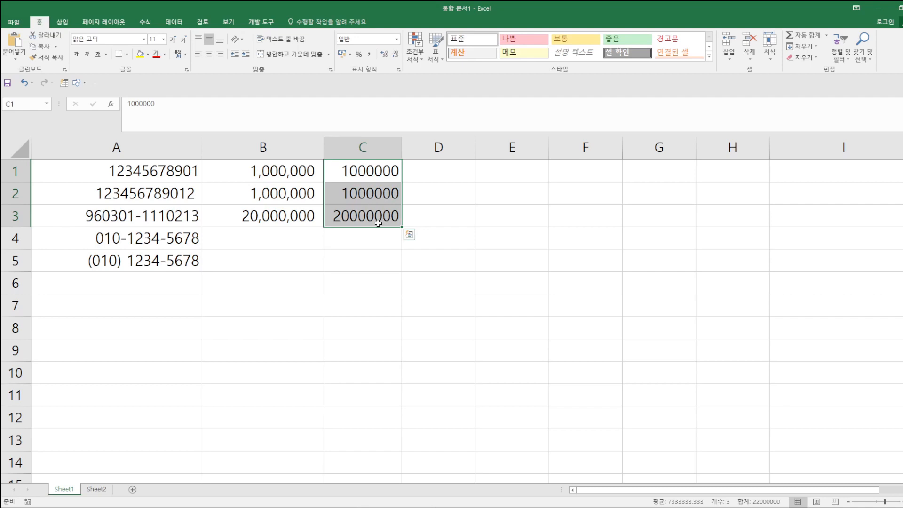
left_click(397, 40)
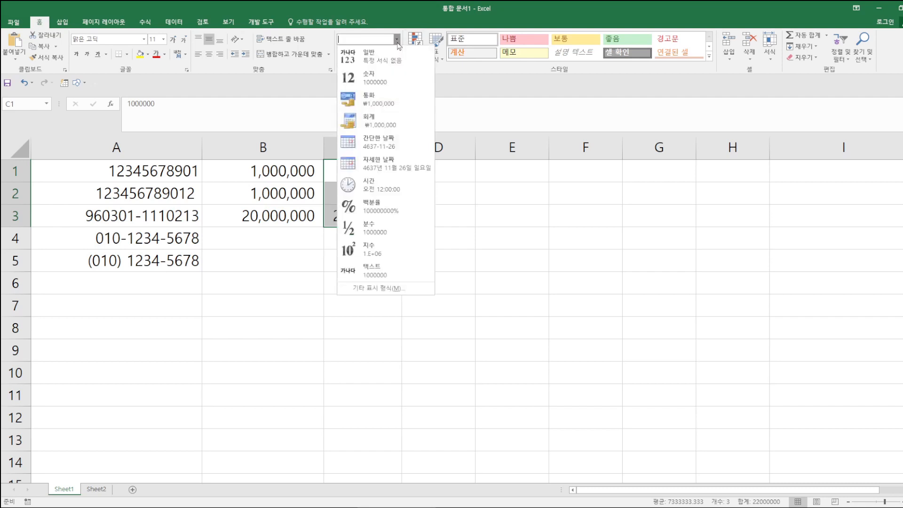
left_click(368, 78)
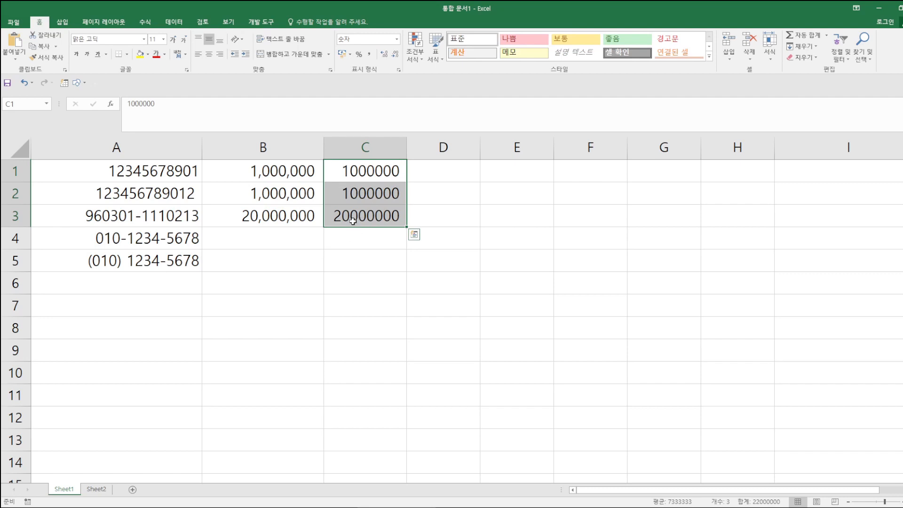
left_click(397, 39)
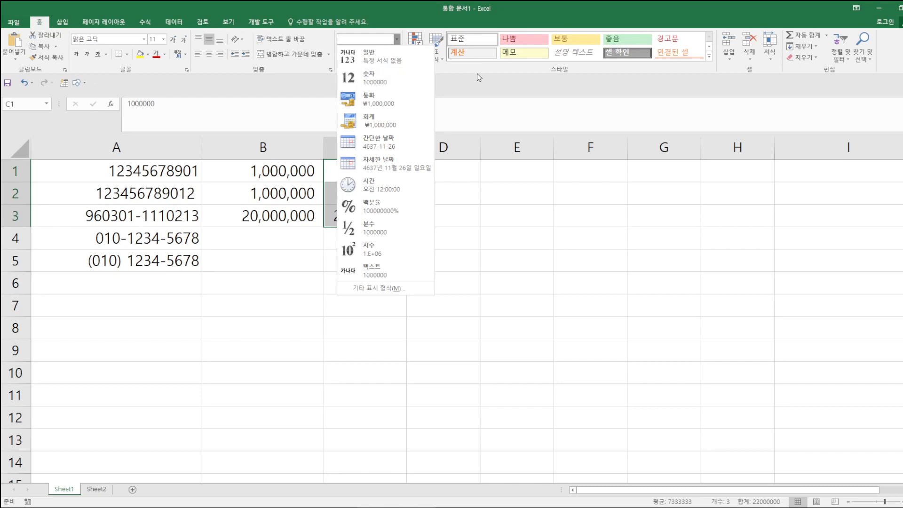
- Format C1:C3 as 숫자 with the 1000 separator on, reading 1,000,000 and 20,000,000
left_click(367, 81)
left_click(398, 71)
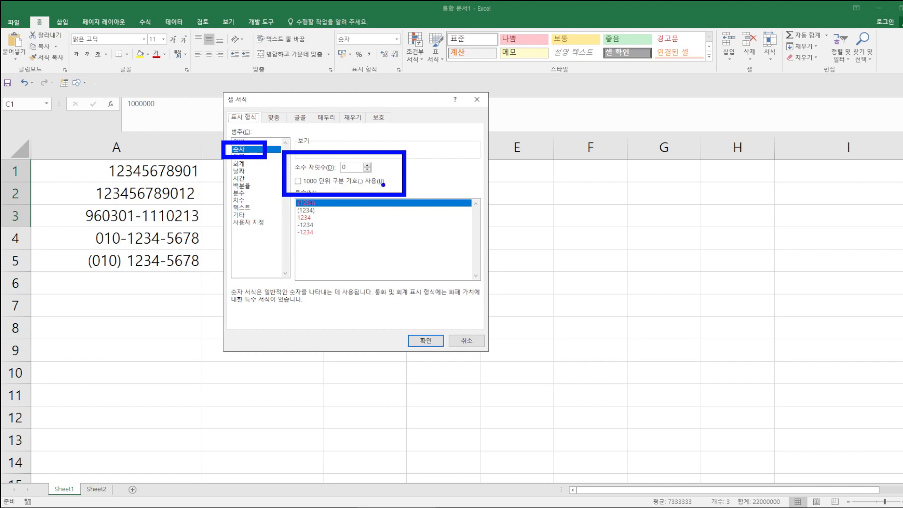
left_click(297, 181)
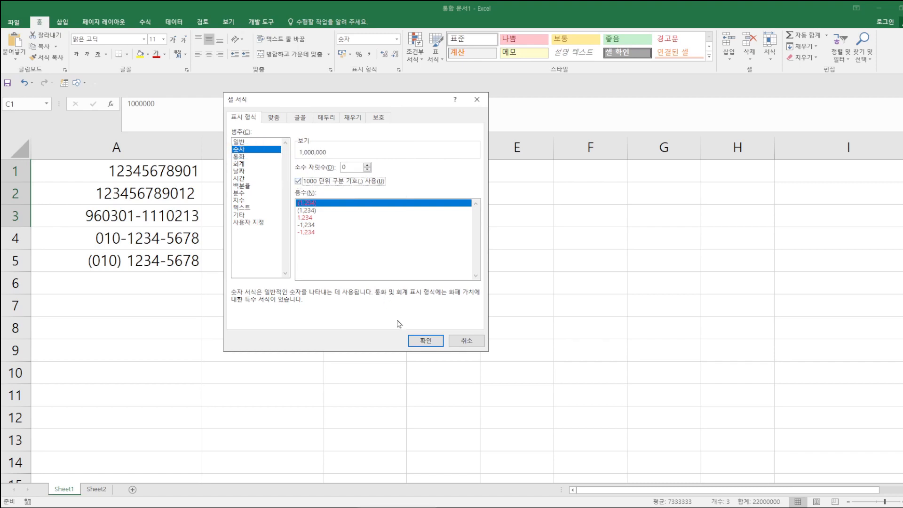
left_click(425, 341)
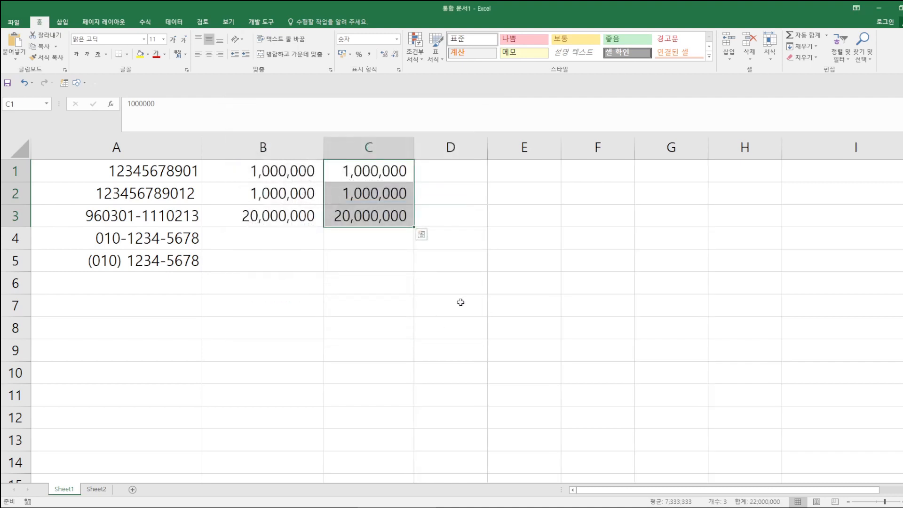
left_click(407, 285)
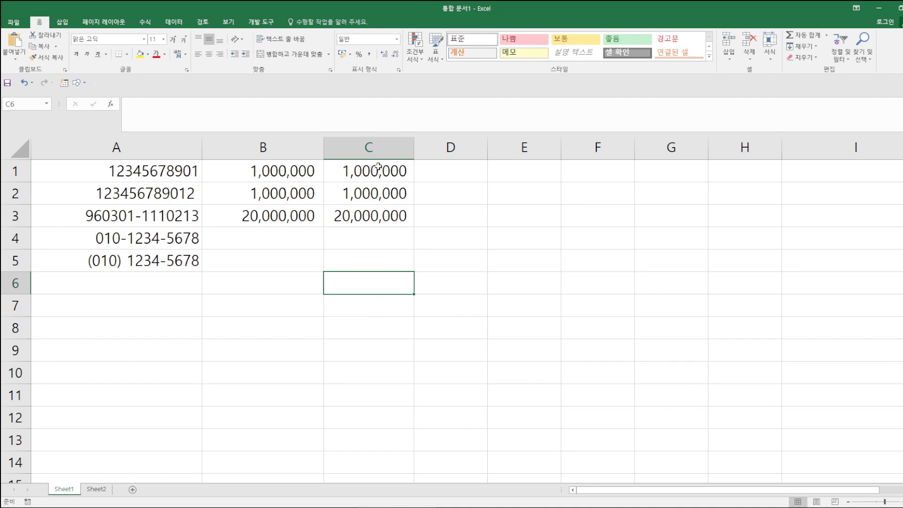
- Enter 0 in B4 and C4, so B4 shows a dash and C4 shows 0
left_click(361, 143)
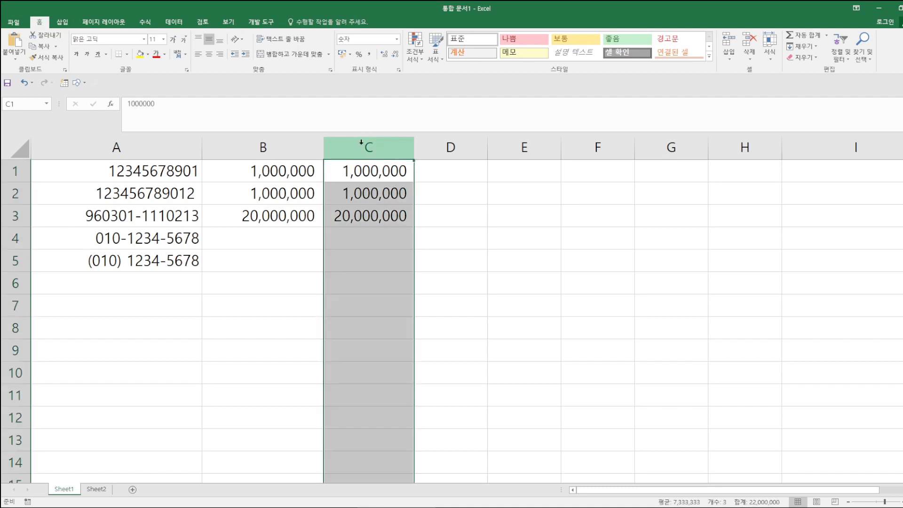
left_click(288, 143)
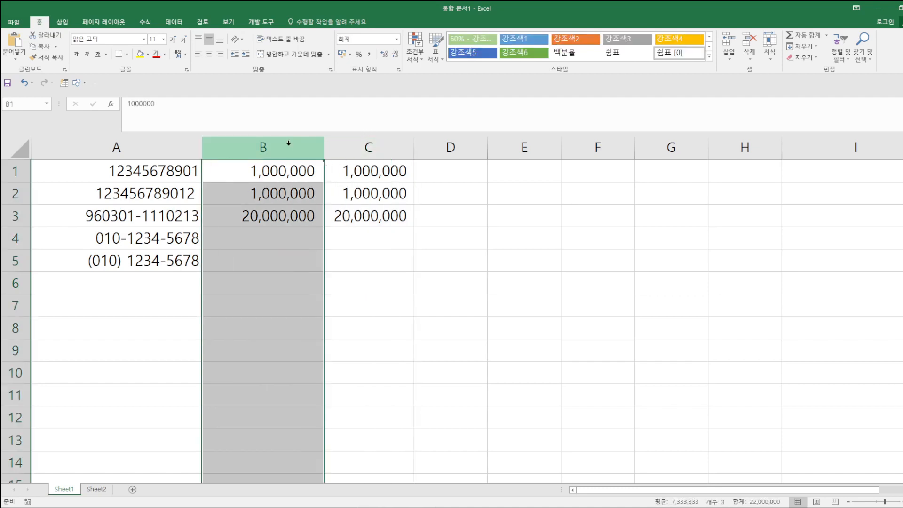
left_click(284, 235)
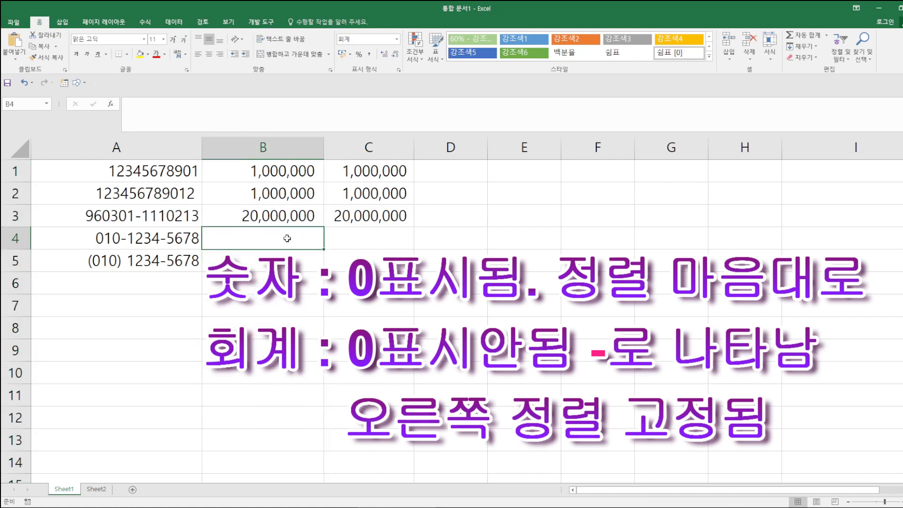
type("0")
key("Return")
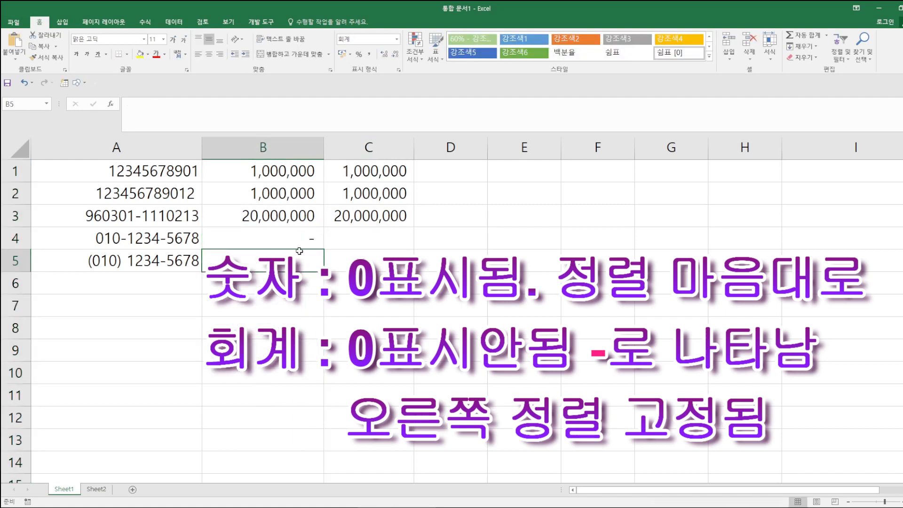
left_click(395, 242)
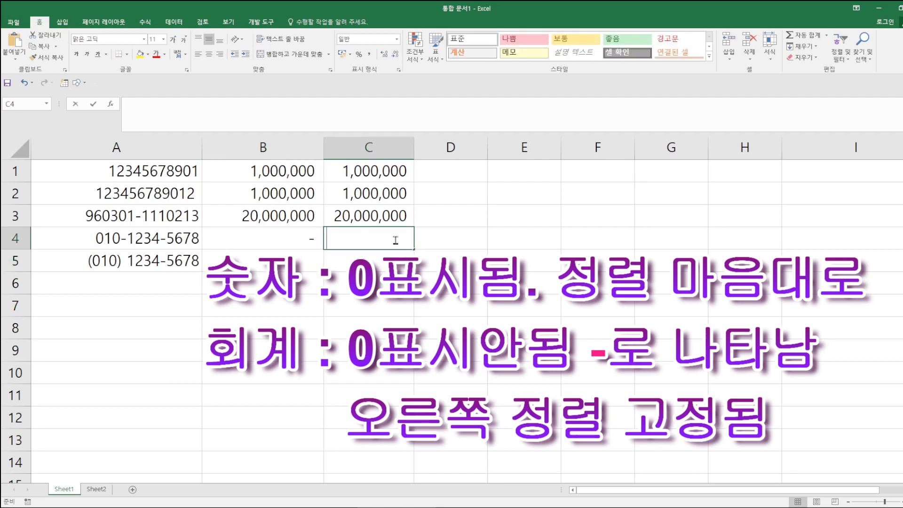
type("0")
key("Return")
left_click(431, 301)
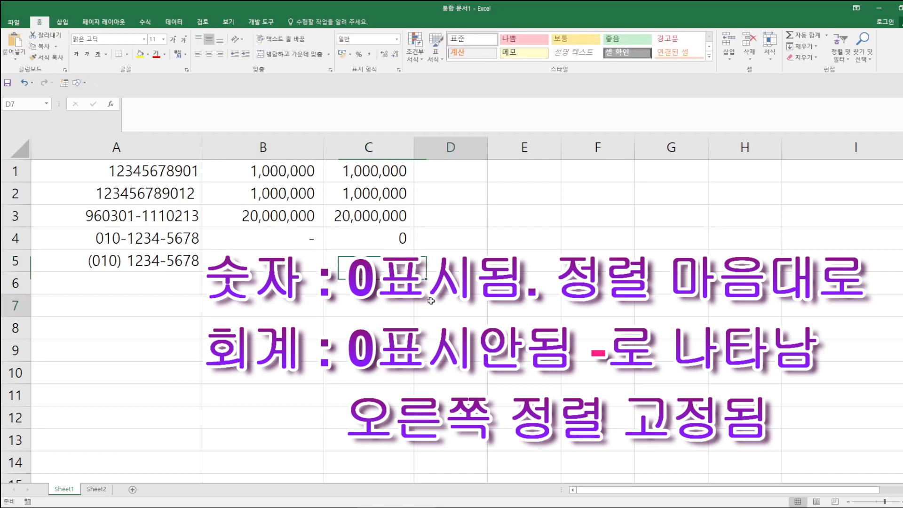
mouse_move(207, 227)
left_mouse_down()
mouse_move(285, 244)
mouse_move(415, 244)
mouse_move(414, 253)
left_mouse_up()
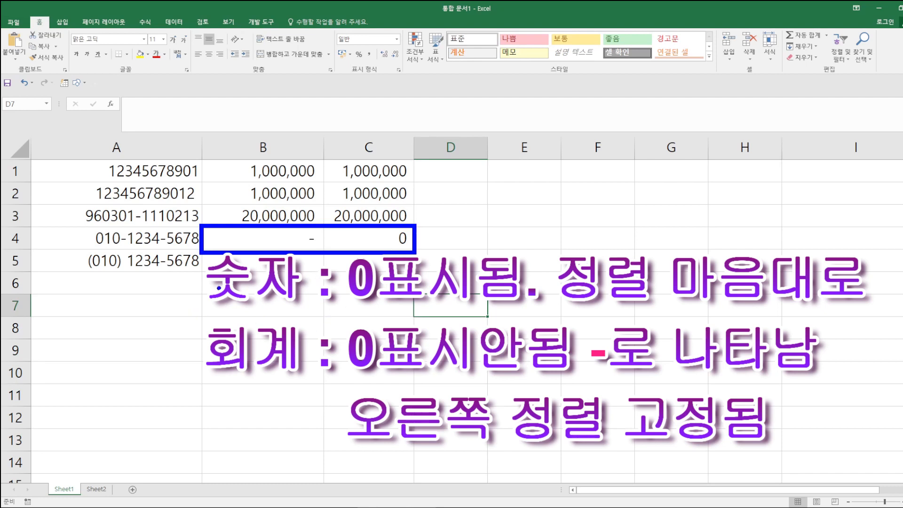
left_click_drag(204, 287, 211, 293)
left_click_drag(205, 311, 224, 307)
mouse_move(207, 323)
left_mouse_down()
mouse_move(202, 338)
mouse_move(209, 328)
mouse_move(236, 330)
left_mouse_up()
mouse_move(233, 366)
left_mouse_down()
mouse_move(235, 374)
mouse_move(258, 318)
left_mouse_up()
left_click_drag(258, 335, 269, 353)
left_click_drag(279, 318, 306, 369)
left_click_drag(360, 278, 360, 286)
left_click_drag(355, 298, 353, 327)
left_click_drag(367, 297, 380, 306)
mouse_move(355, 333)
left_mouse_down()
mouse_move(384, 316)
mouse_move(387, 326)
left_mouse_up()
left_click_drag(386, 334, 376, 351)
mouse_move(403, 299)
left_mouse_down()
mouse_move(419, 324)
mouse_move(442, 312)
left_mouse_up()
left_click_drag(438, 311, 442, 323)
left_click_drag(448, 289, 452, 340)
left_click_drag(442, 298, 459, 292)
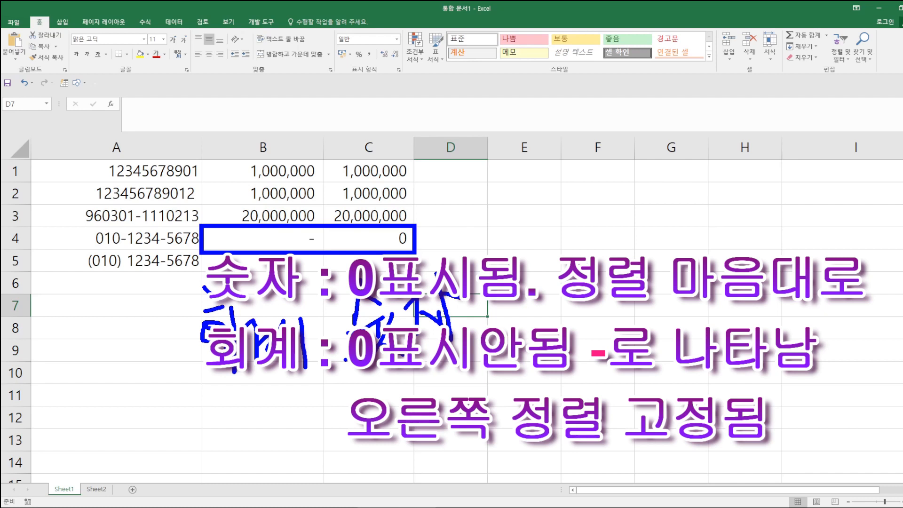
key("Escape")
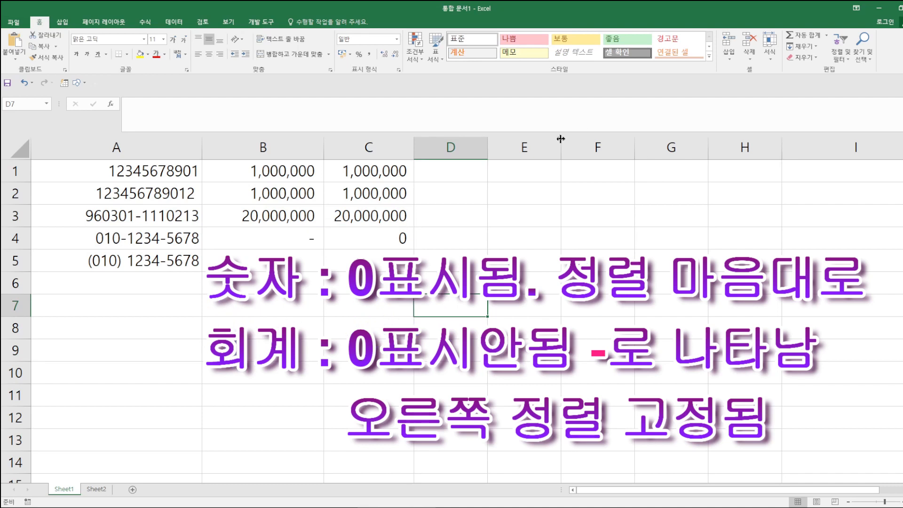
left_click_drag(264, 147, 376, 148)
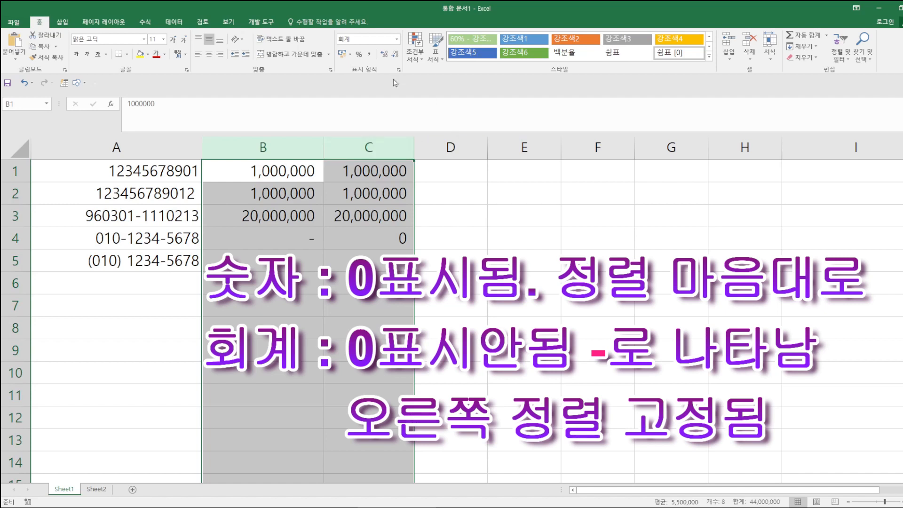
- Widen columns B and C and center column C's values, leaving column B right-aligned
left_click(198, 54)
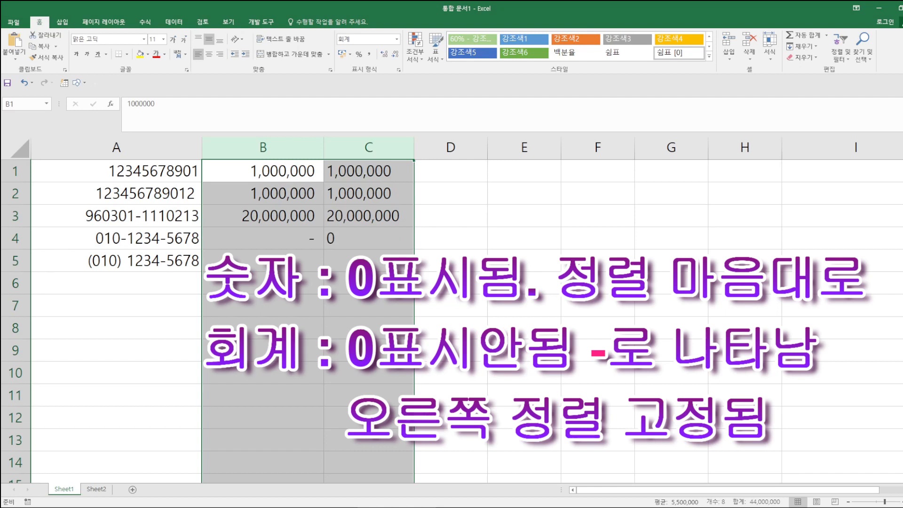
left_click_drag(413, 148, 484, 147)
left_click_drag(363, 146, 377, 146)
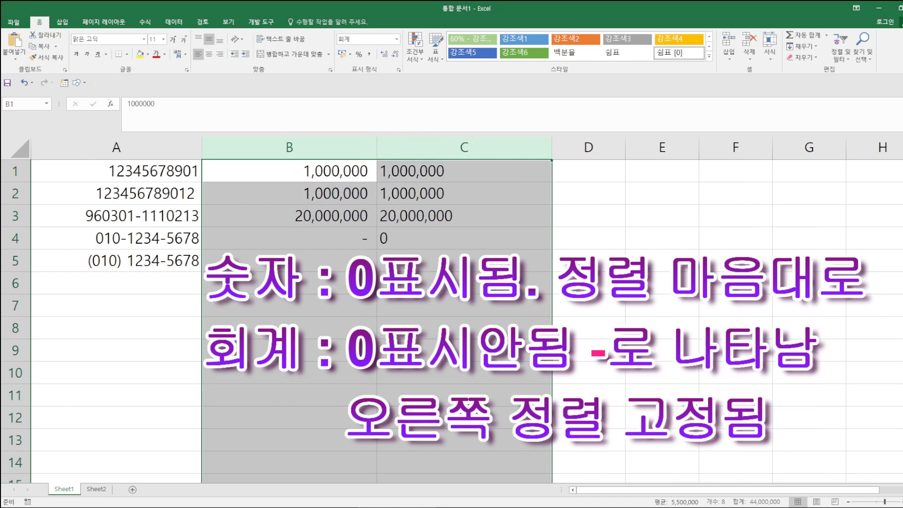
left_click(207, 55)
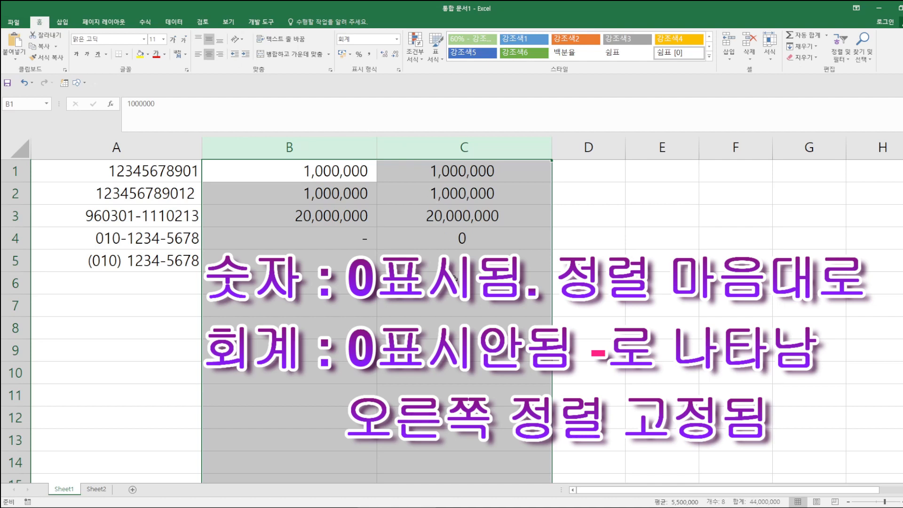
left_click(434, 299)
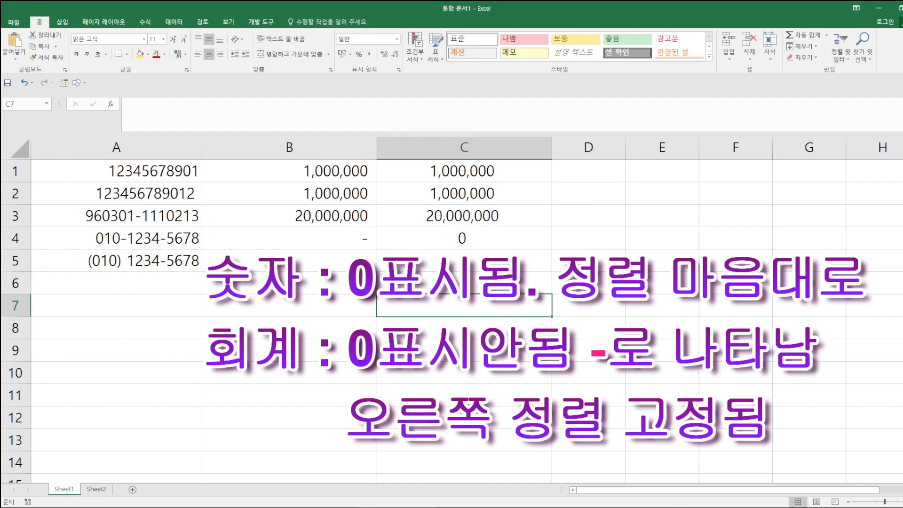
mouse_move(270, 262)
left_mouse_down()
mouse_move(248, 284)
mouse_move(272, 263)
mouse_move(268, 306)
mouse_move(290, 320)
left_mouse_up()
mouse_move(295, 276)
left_mouse_down()
mouse_move(322, 299)
mouse_move(367, 288)
mouse_move(366, 303)
left_mouse_up()
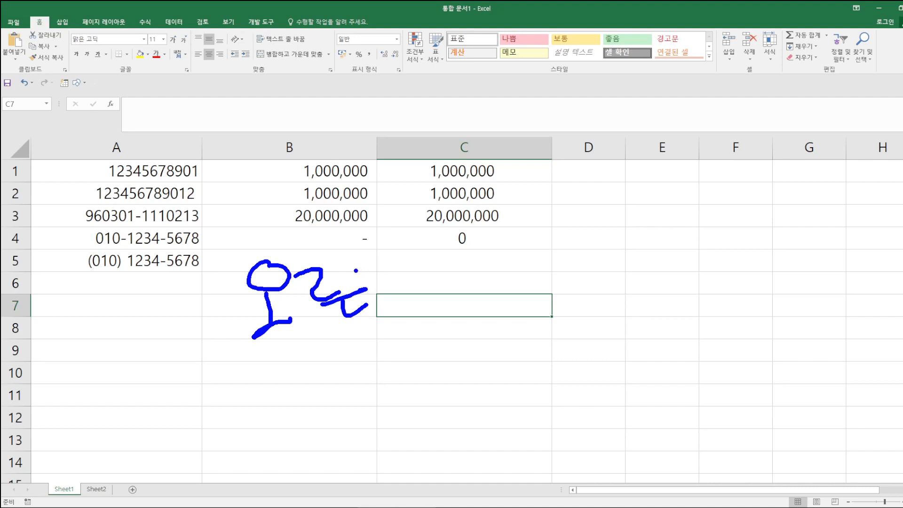
key("Escape")
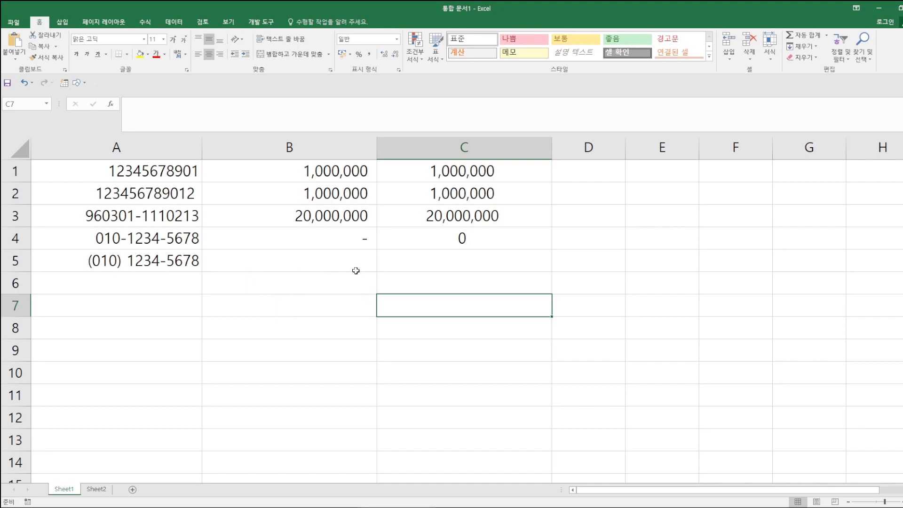
- Apply the 회계 (Accounting) number format to column B, adding a ₩ sign to each value
left_click(300, 148)
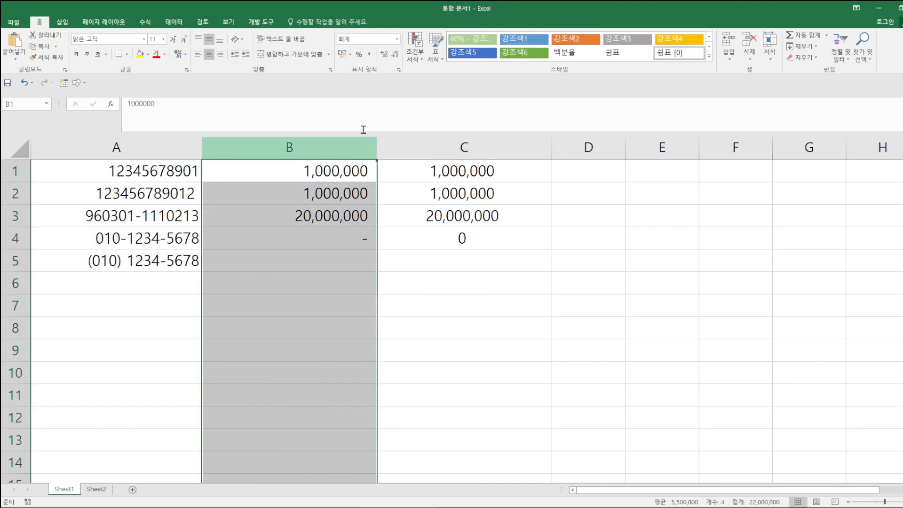
left_click(398, 40)
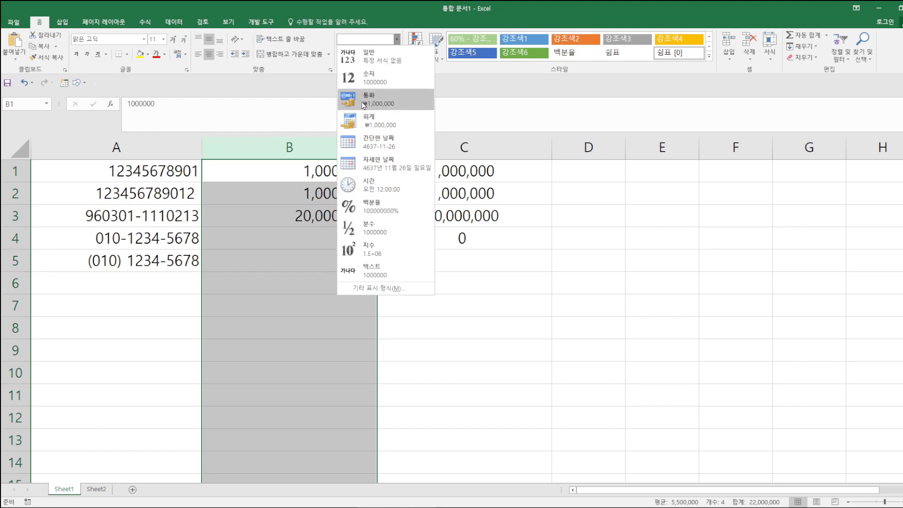
left_click(462, 88)
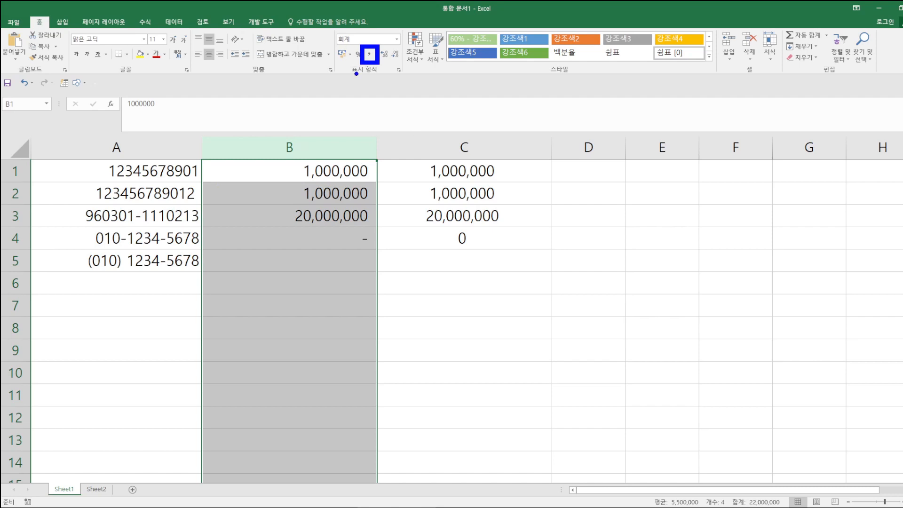
left_click(397, 39)
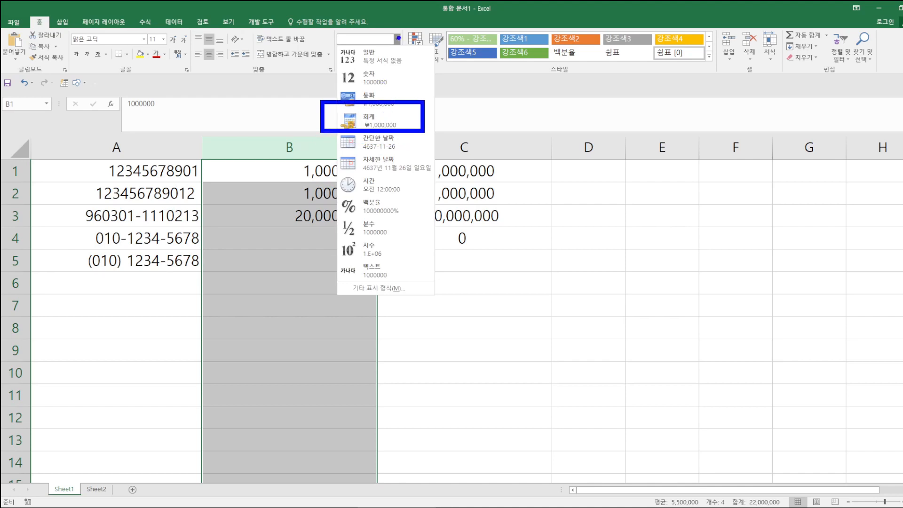
key("Escape")
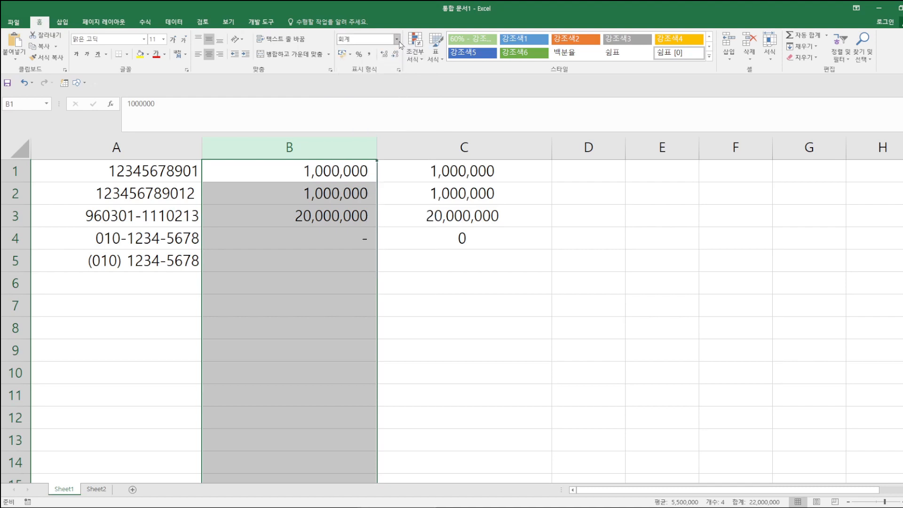
left_click(397, 42)
left_click(384, 124)
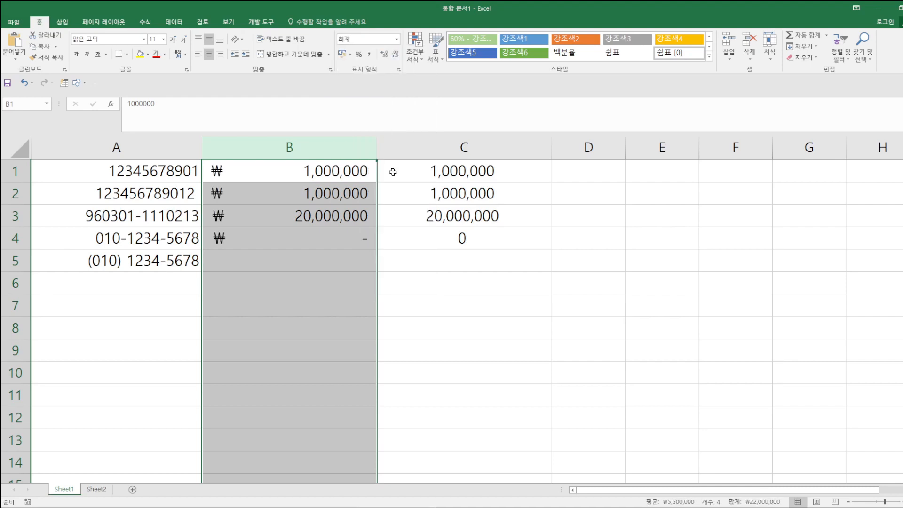
left_click(420, 318)
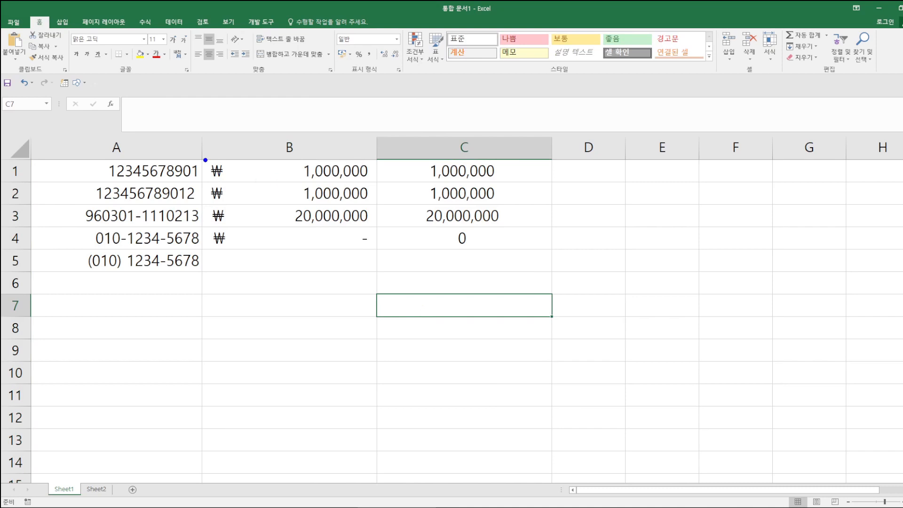
mouse_move(203, 158)
left_mouse_down()
mouse_move(229, 203)
mouse_move(230, 252)
left_mouse_up()
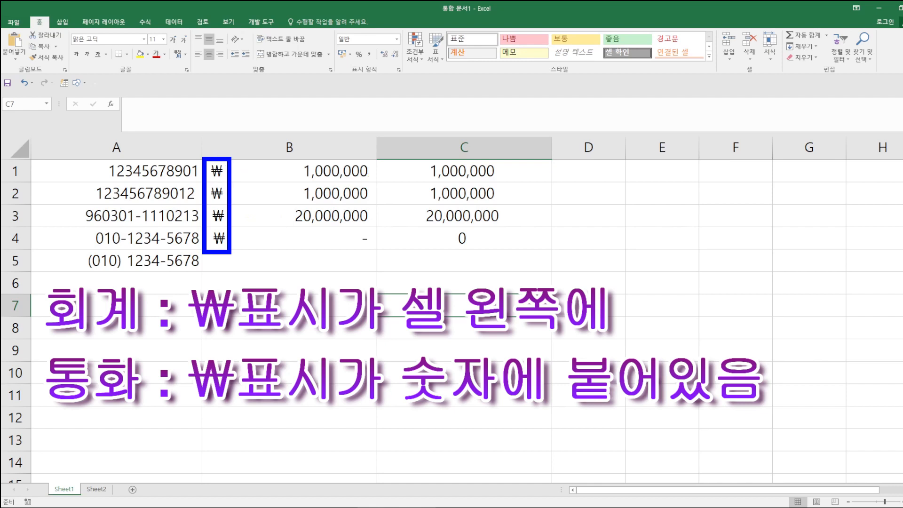
key("Escape")
left_click(423, 168)
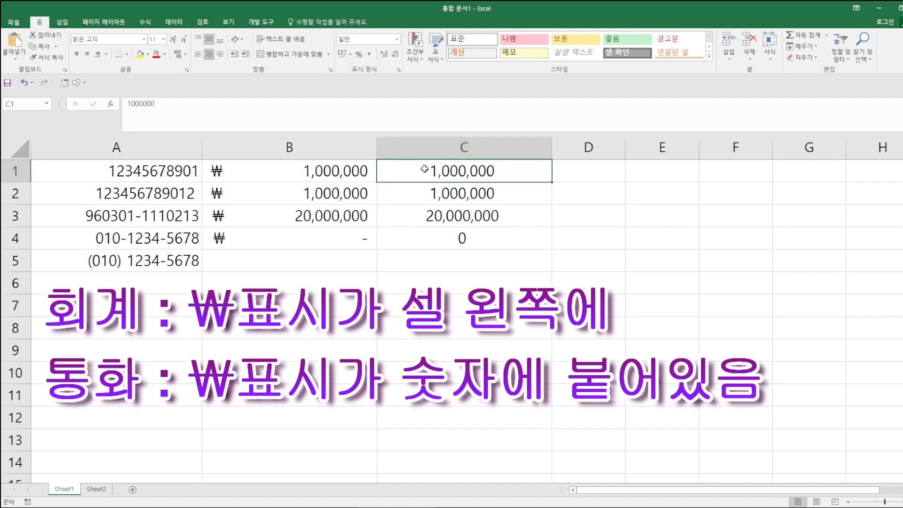
left_click(423, 148)
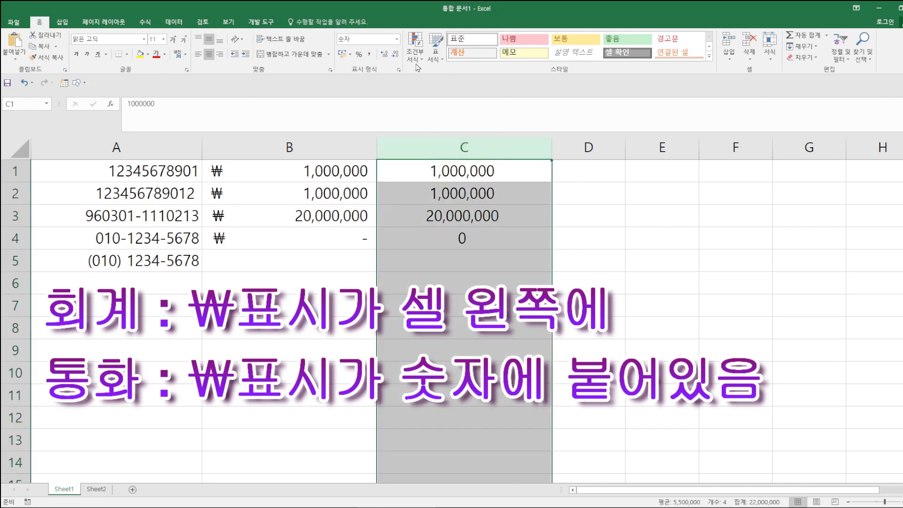
- Apply the 통화 currency format to column C and right-align it, e.g. ₩1,000,000
left_click(398, 39)
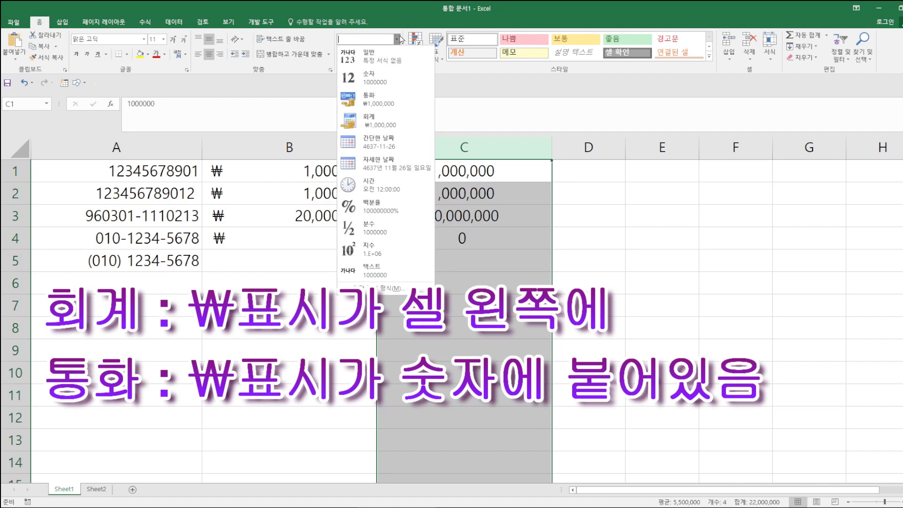
left_click(389, 101)
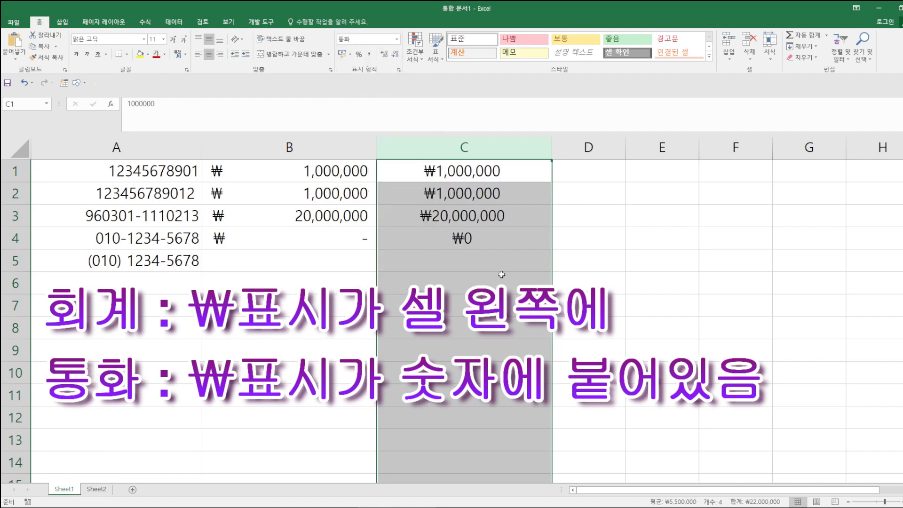
left_click(219, 54)
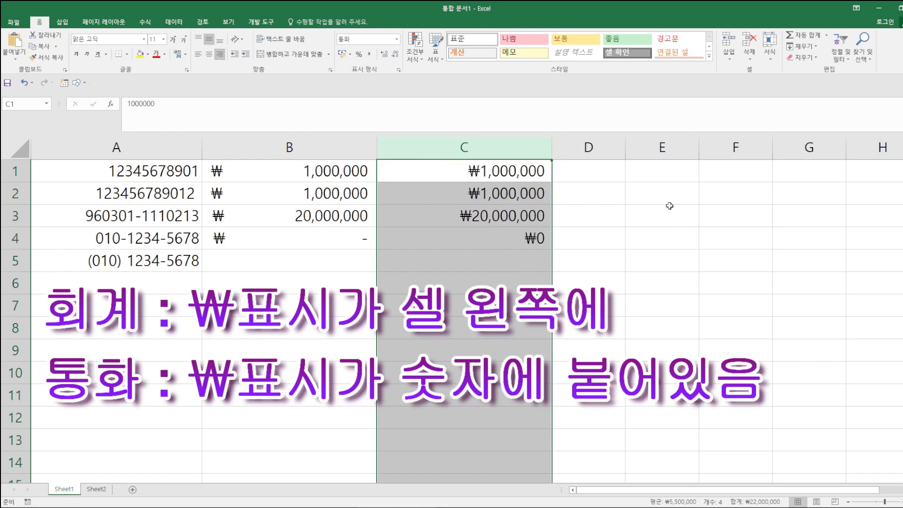
left_click(489, 341)
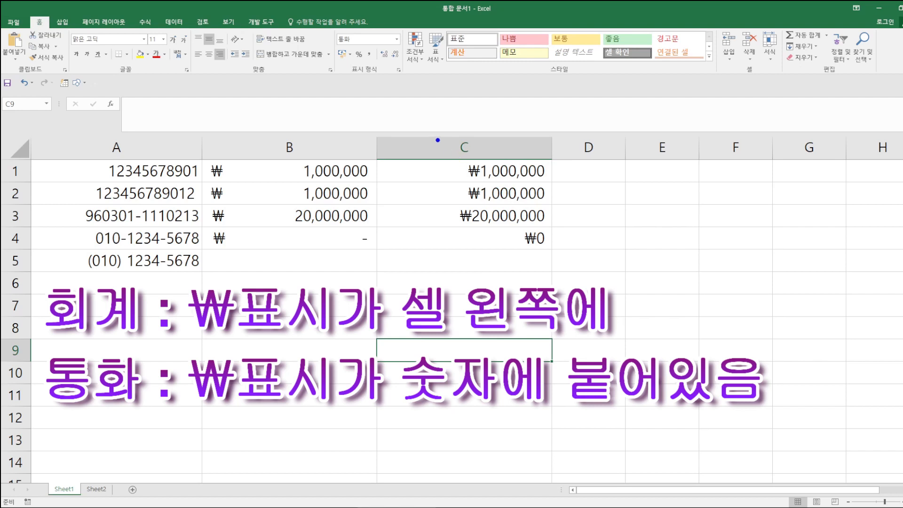
mouse_move(458, 161)
left_mouse_down()
mouse_move(460, 175)
mouse_move(552, 184)
left_mouse_up()
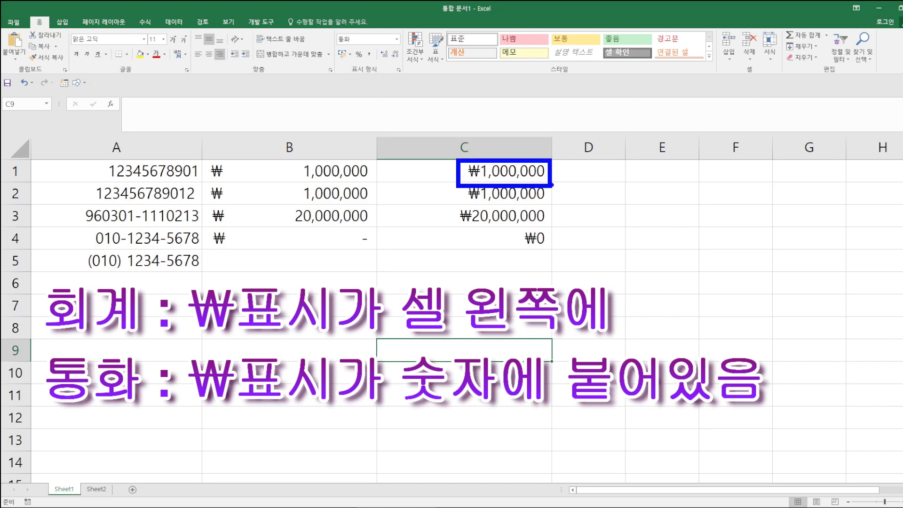
mouse_move(202, 160)
left_mouse_down()
mouse_move(218, 182)
mouse_move(348, 173)
mouse_move(380, 183)
left_mouse_up()
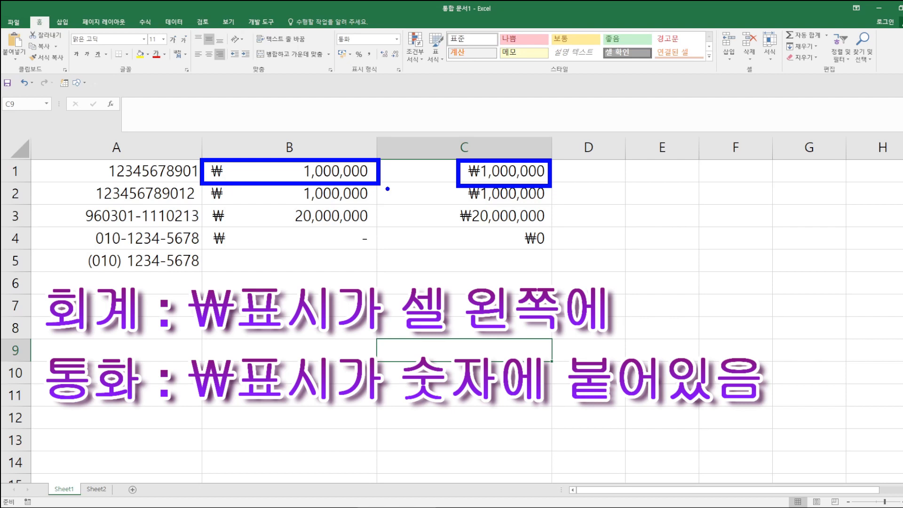
key("Escape")
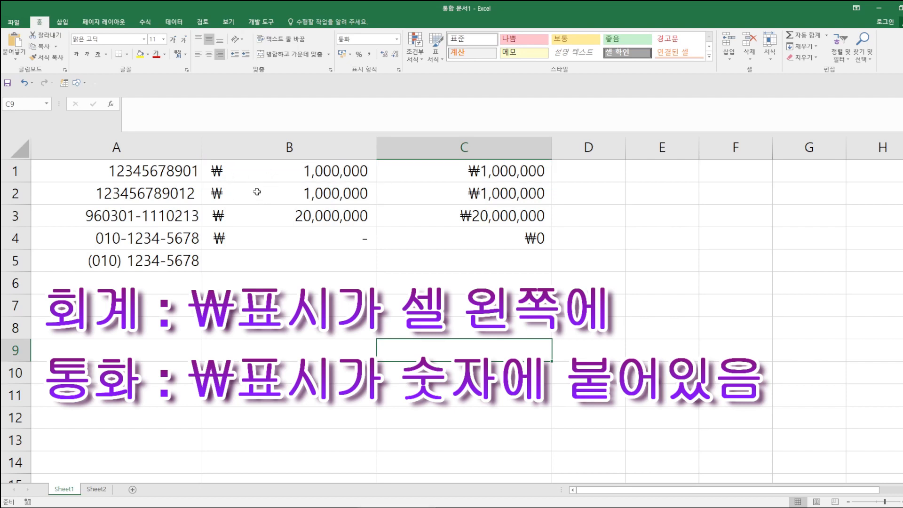
- Cycle B1:B4 through $, €, ¥ and ₩ accounting formats, then apply Comma Style
left_click_drag(264, 169, 288, 238)
left_click(350, 55)
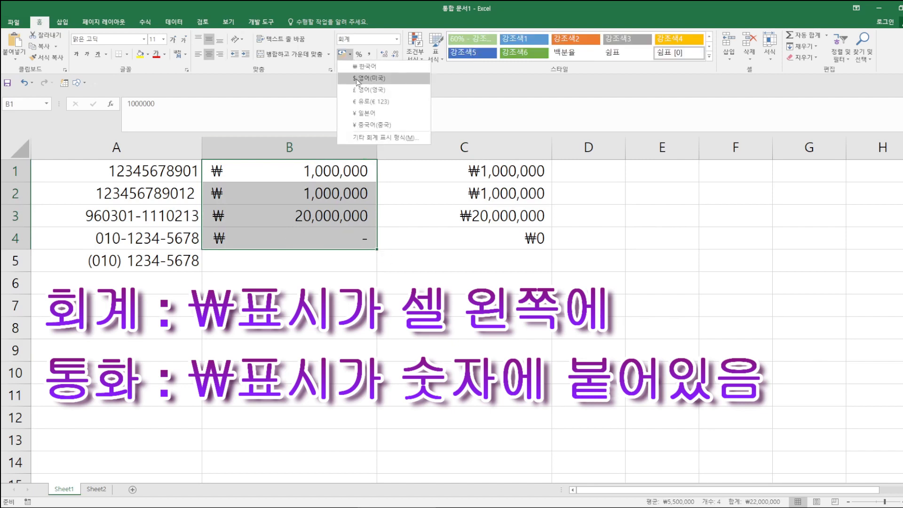
left_click(358, 78)
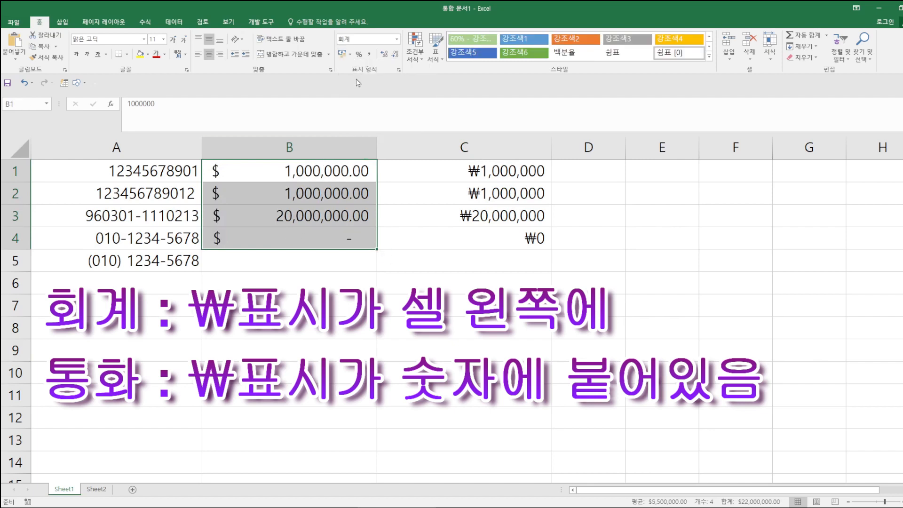
left_click(351, 55)
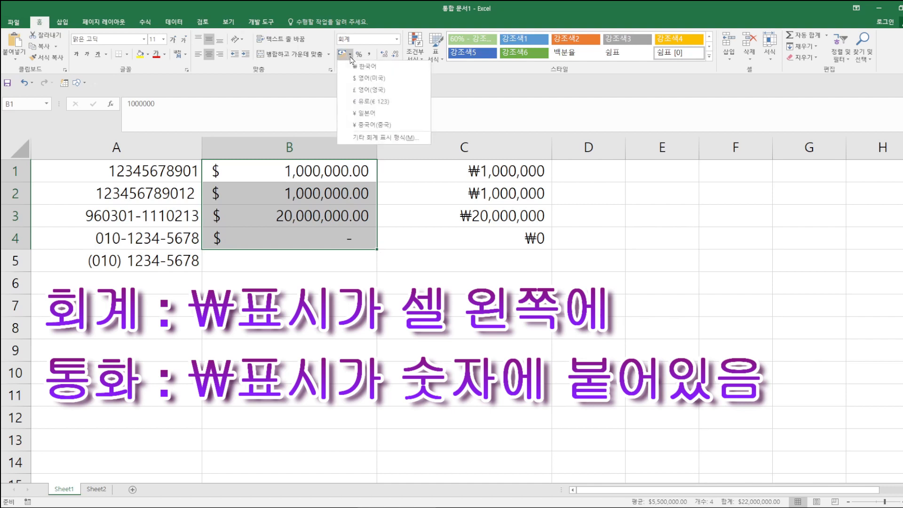
left_click(358, 101)
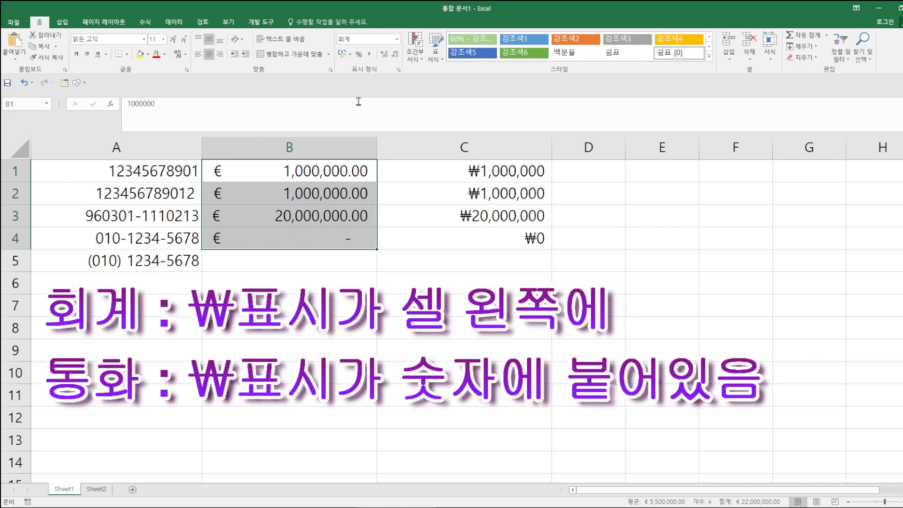
left_click(350, 55)
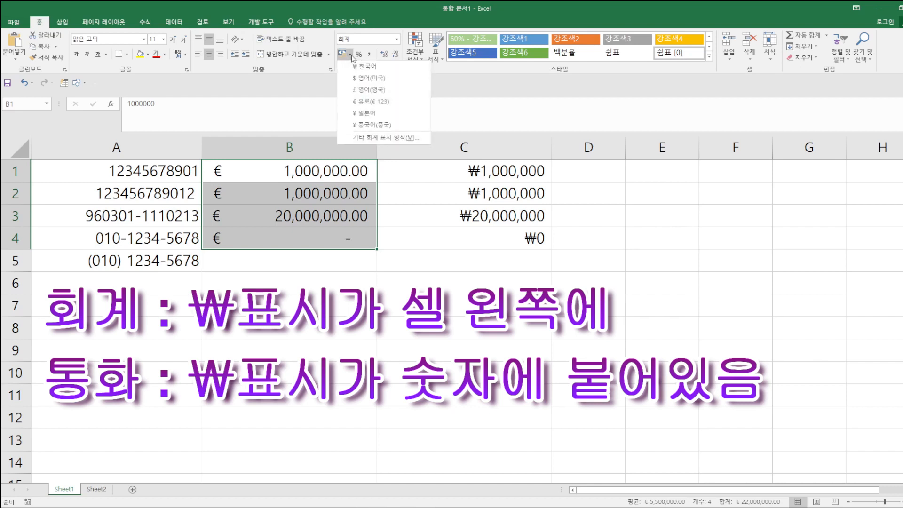
left_click(353, 113)
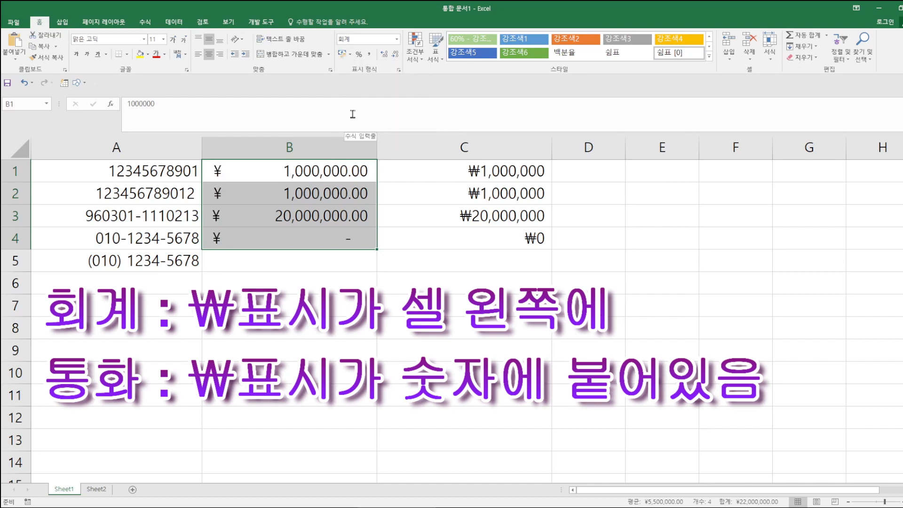
left_click(350, 55)
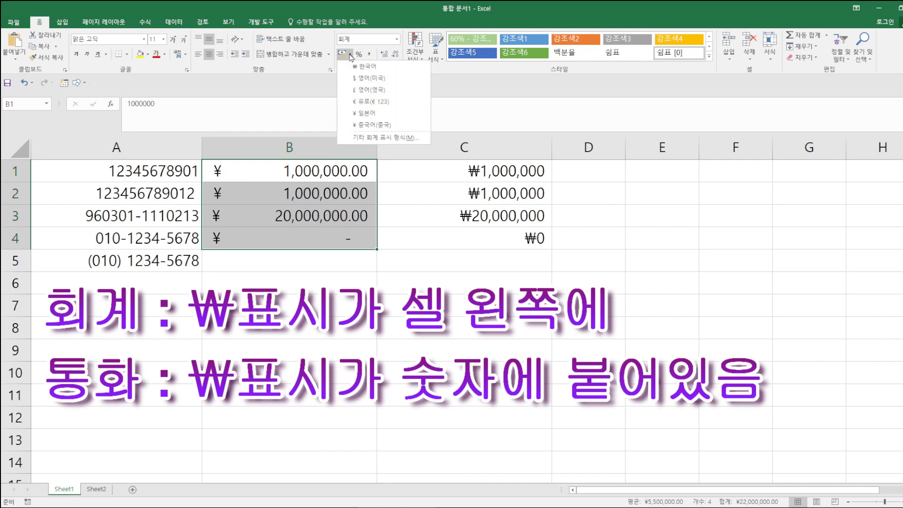
left_click(360, 68)
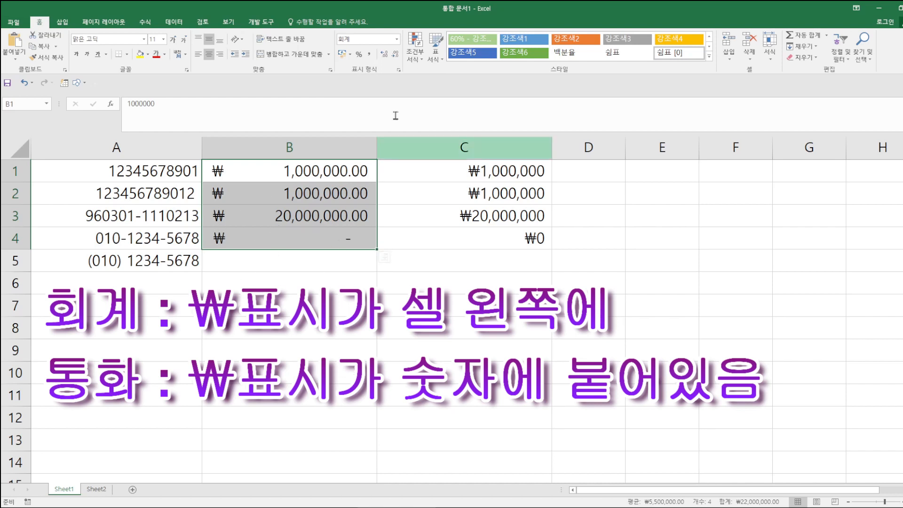
left_click(369, 54)
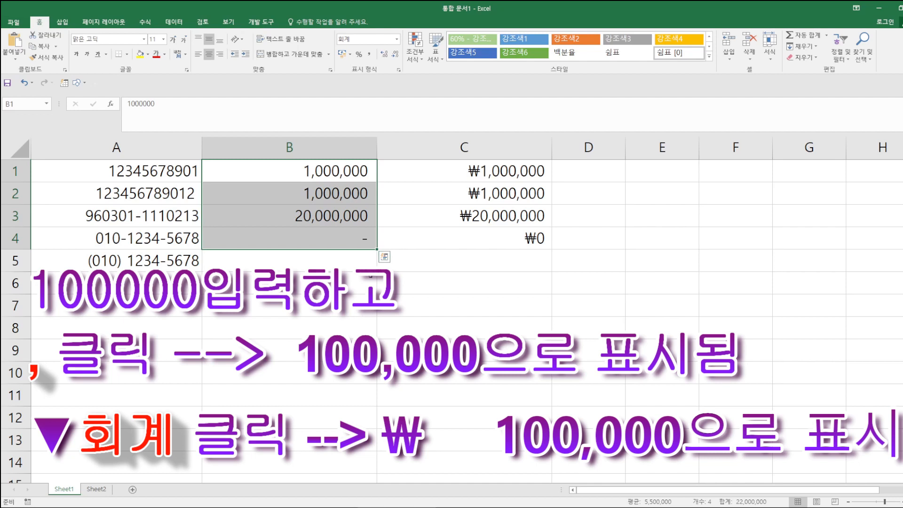
- Delete the values in B1:C4 and reset columns B and C to 일반 (General) format
left_click(240, 165)
left_click_drag(382, 167, 517, 240)
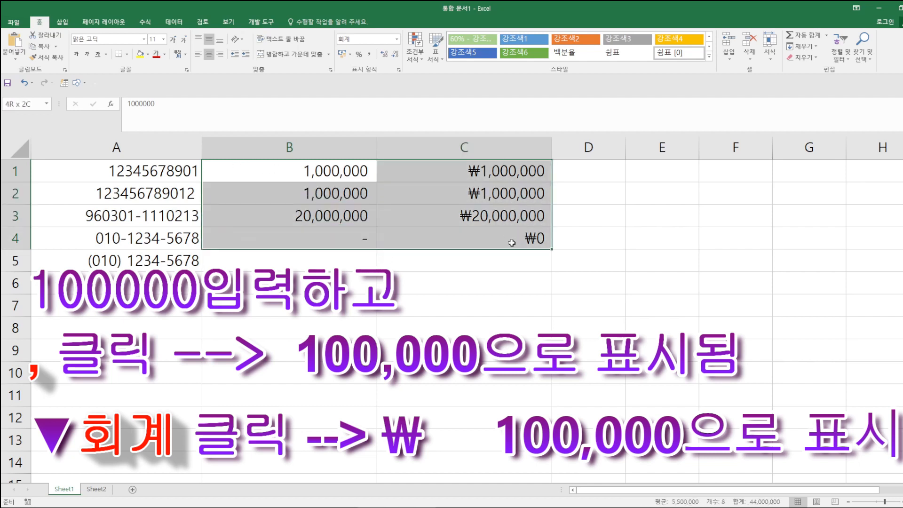
key("Delete")
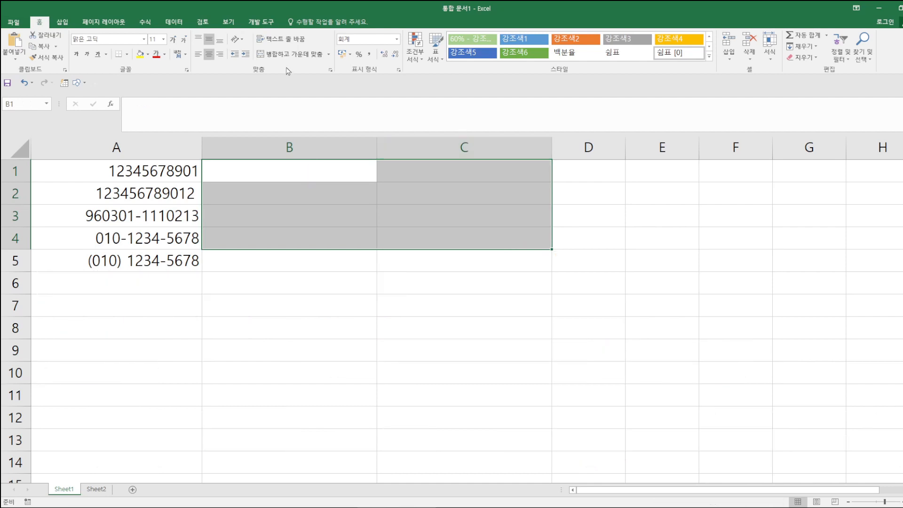
left_click_drag(296, 136, 475, 141)
left_click(396, 39)
left_click(372, 56)
- Enter 12 in B1 and 30 in B2
left_click_drag(289, 172, 475, 362)
left_click(289, 172)
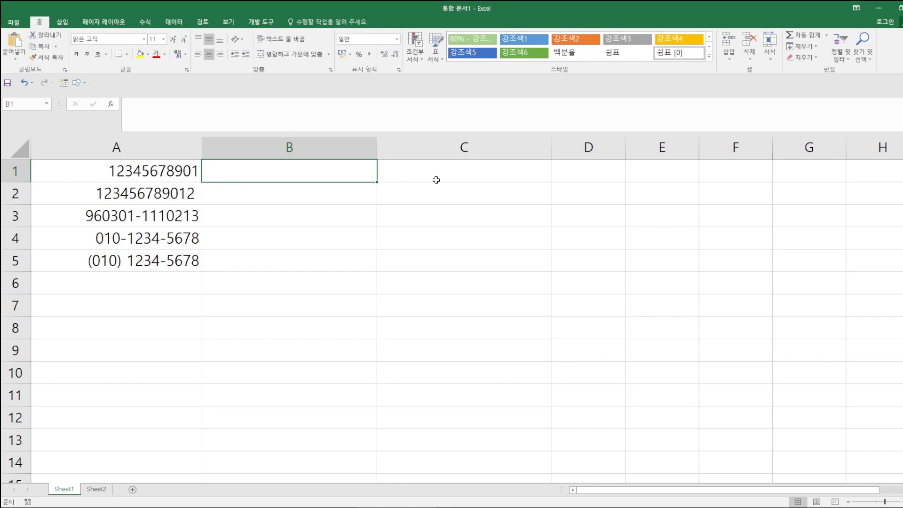
type("12")
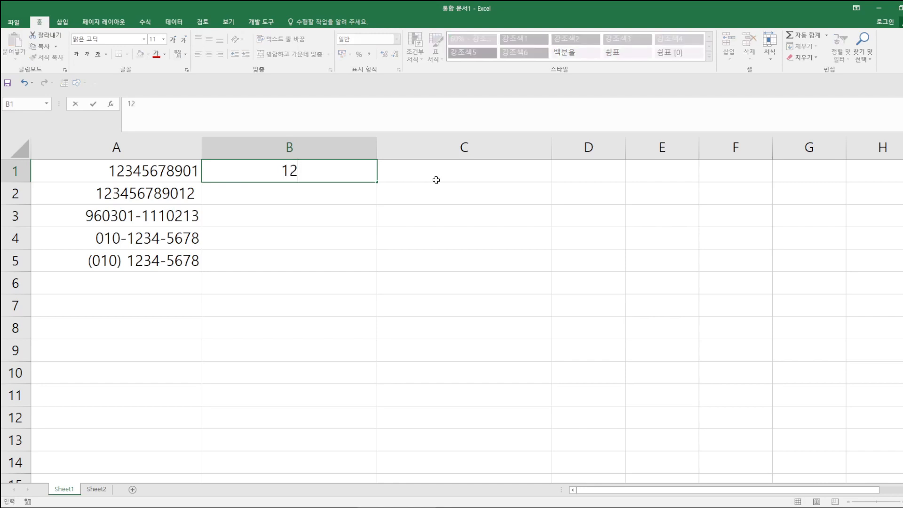
key("Return")
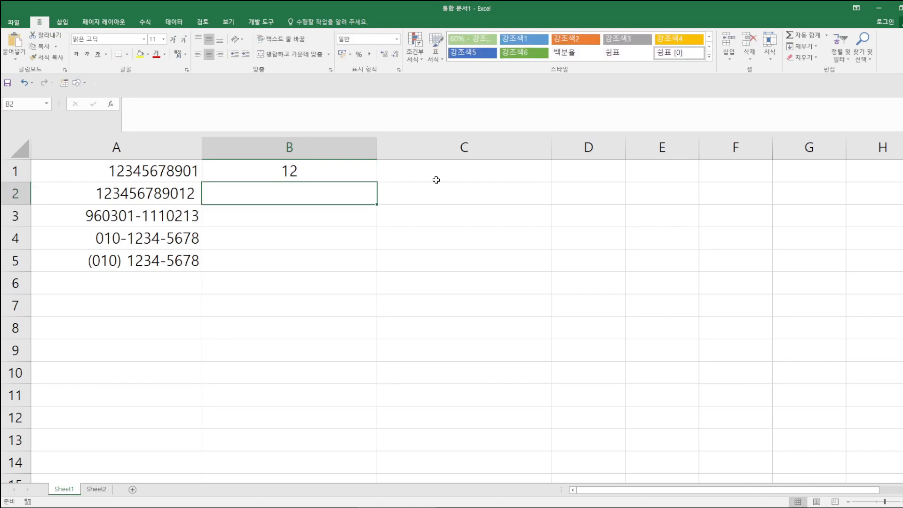
type("30")
key("Return")
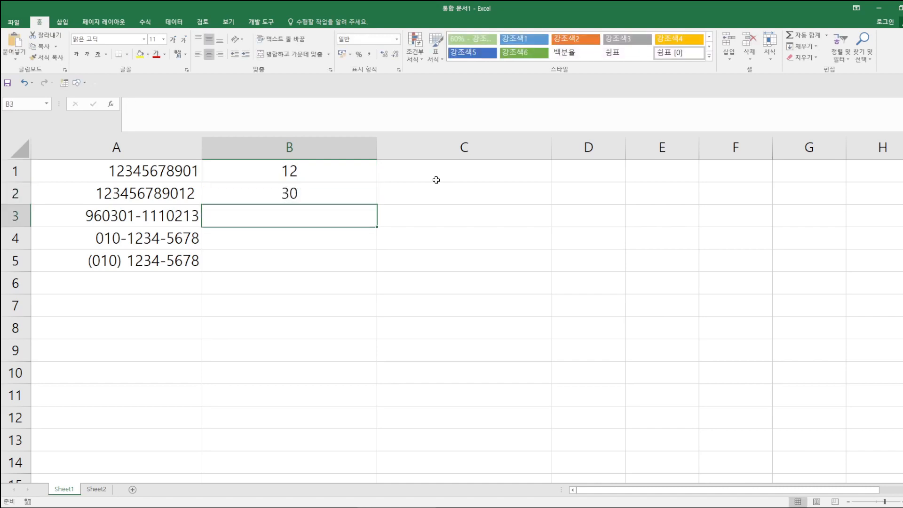
- Edit B1 to append the 명 unit so it reads 12명
left_click(312, 172)
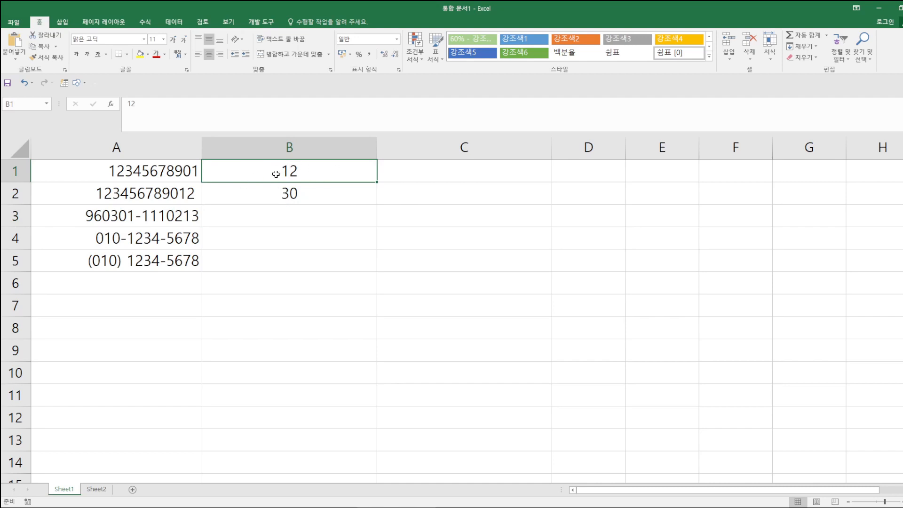
double_click(304, 174)
type("d")
key("BackSpace")
type("a")
key("BackSpace")
type("명")
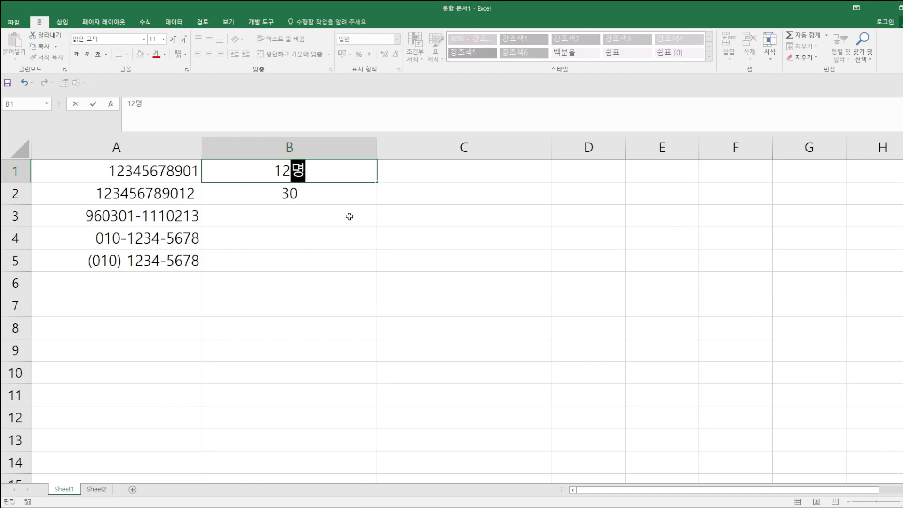
left_click(319, 198)
- Edit B2 to append 명 so it reads 30명
double_click(319, 194)
type("며ㅇ")
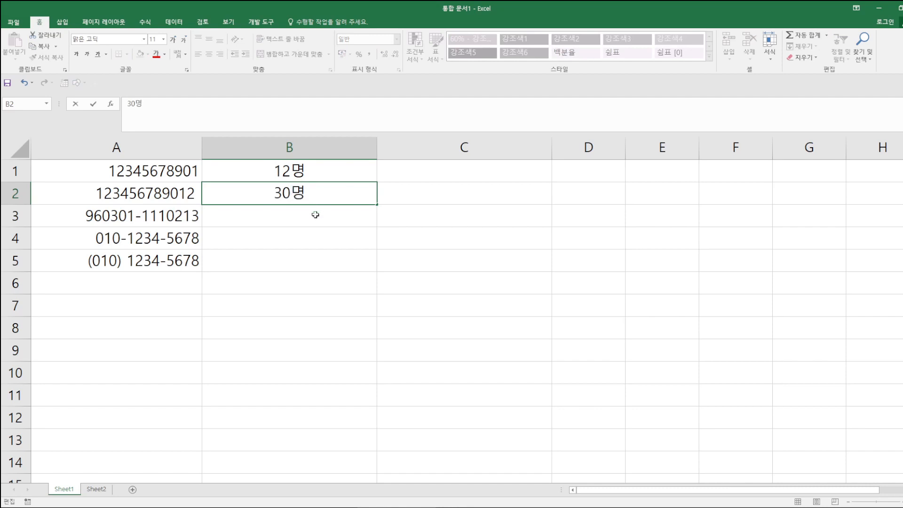
key("Return")
left_click(281, 173)
left_click_drag(281, 172, 281, 201)
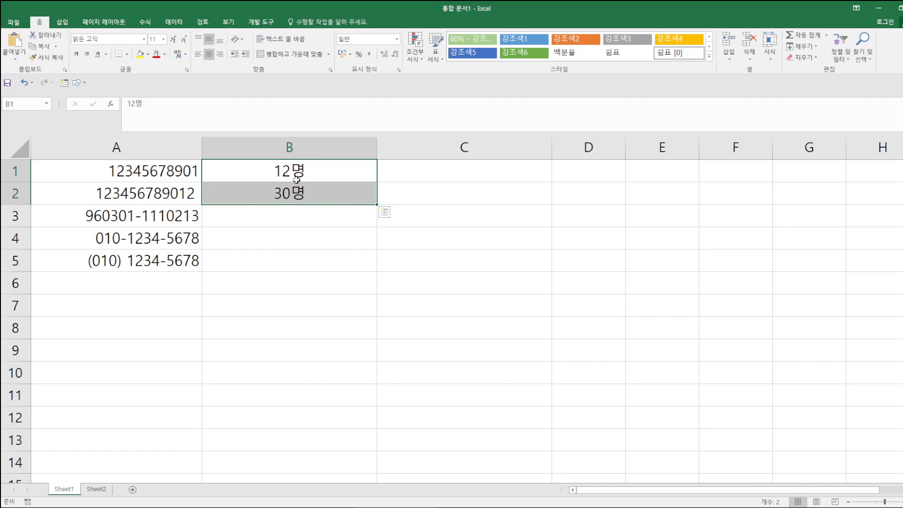
left_click(421, 174)
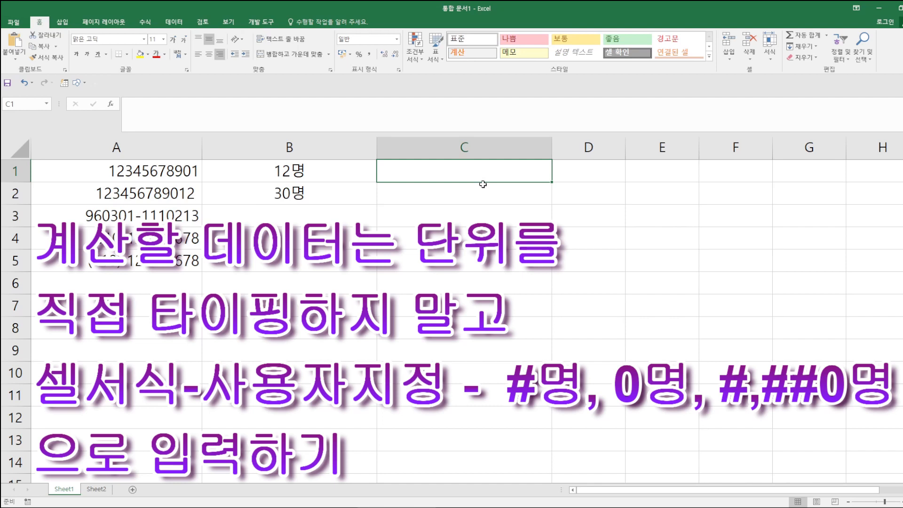
- Enter 12 in C1 and 30 in C2
type("12")
key("Return")
type("30")
key("Return")
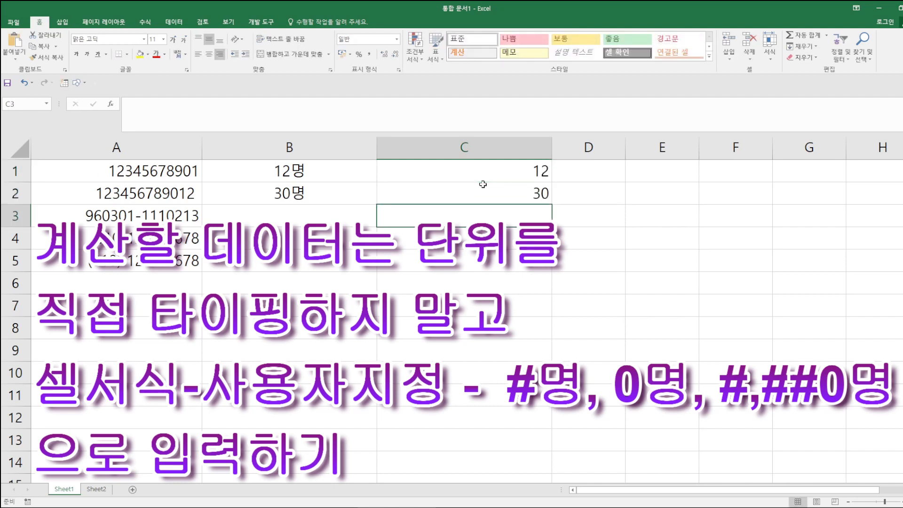
- Give C1:C2 a custom number format with the 명 unit, displaying 12명 and 30명
left_click_drag(491, 170, 495, 189)
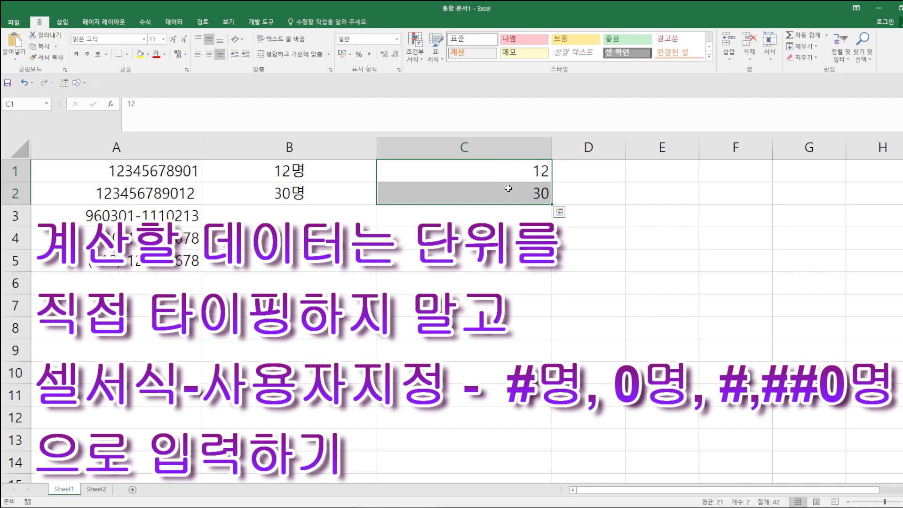
left_click(399, 70)
left_click(246, 222)
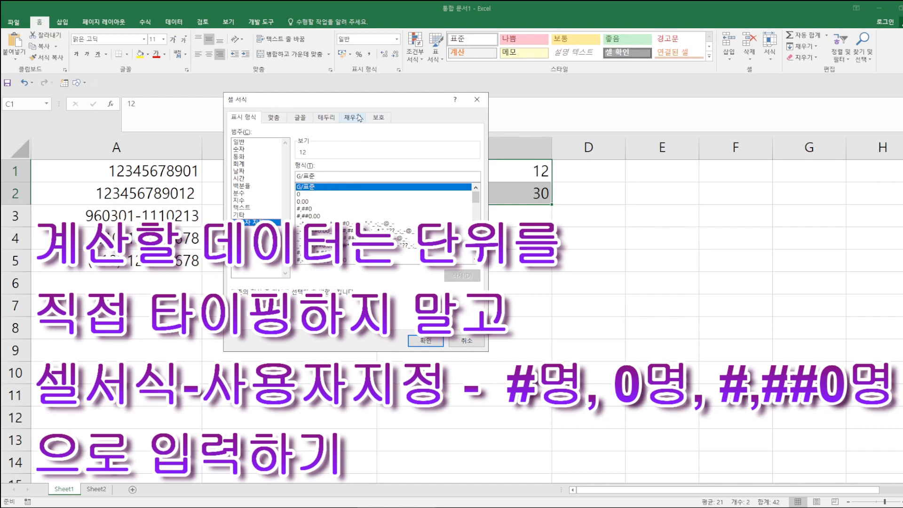
left_click_drag(329, 155, 329, 155)
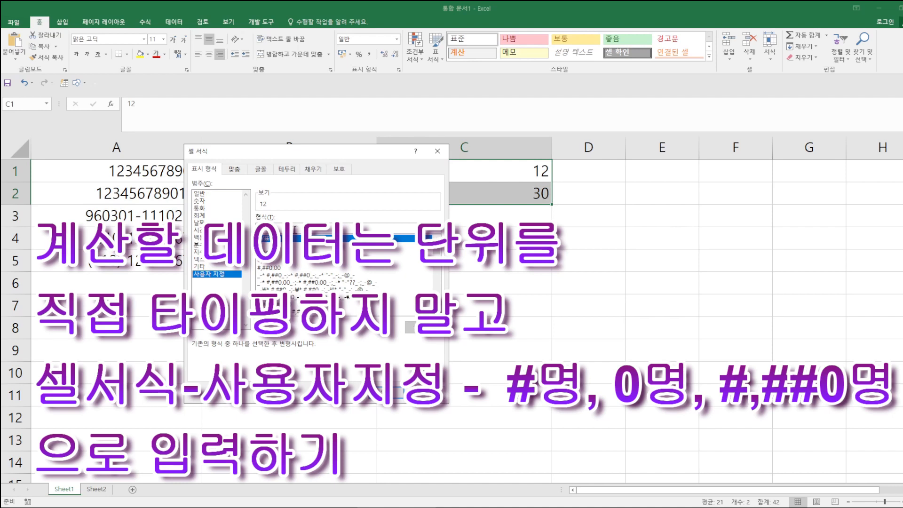
type("명")
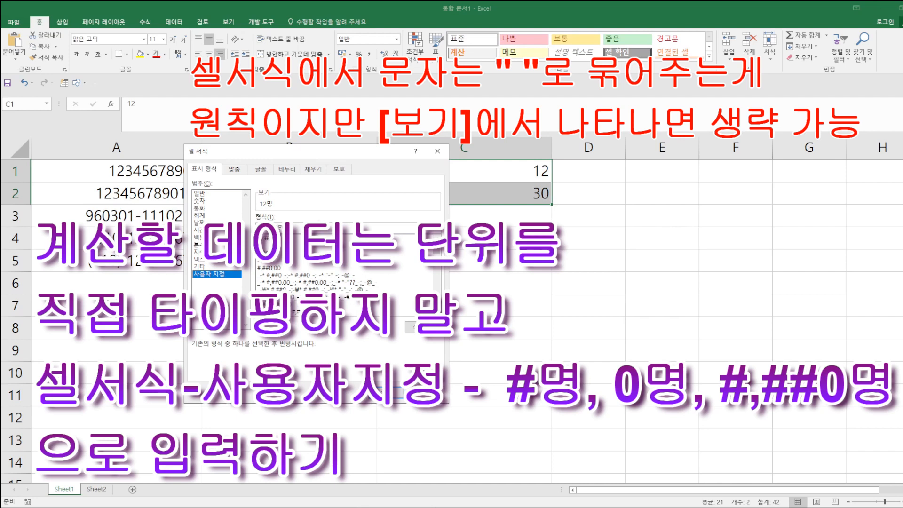
left_click(397, 393)
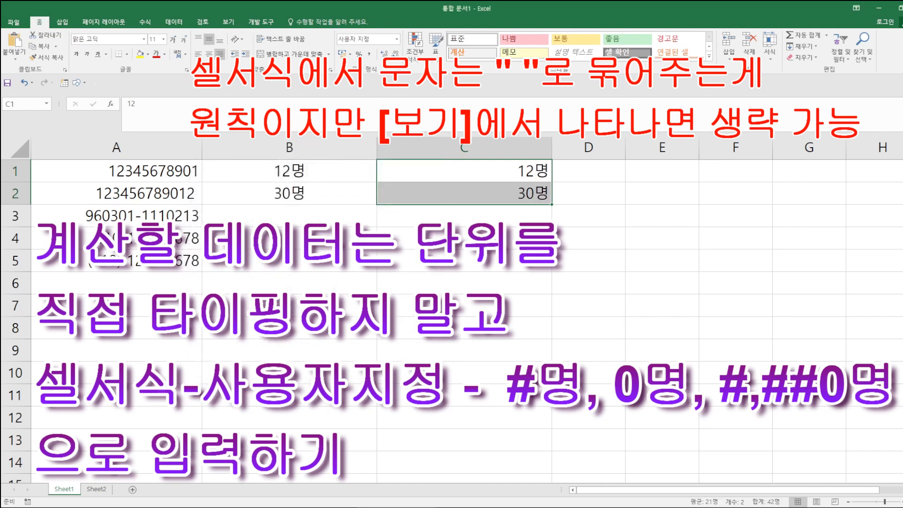
left_click(598, 244)
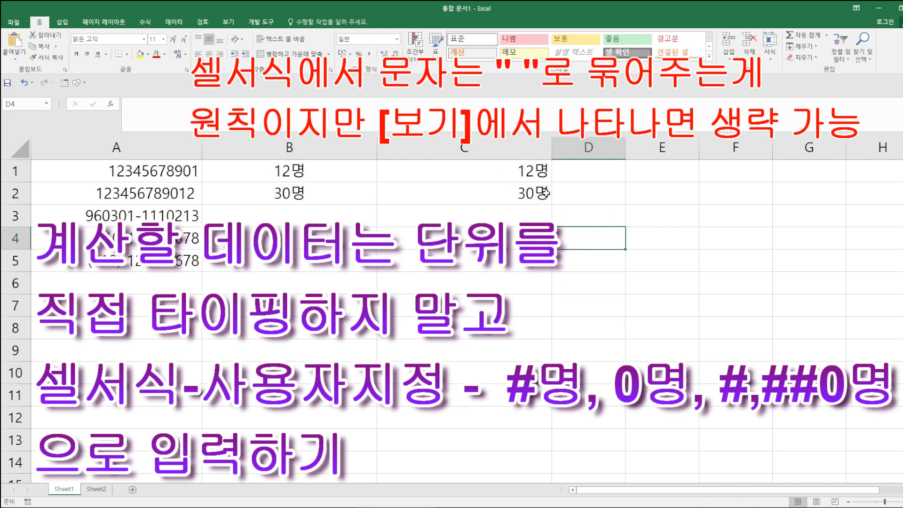
left_click(526, 178)
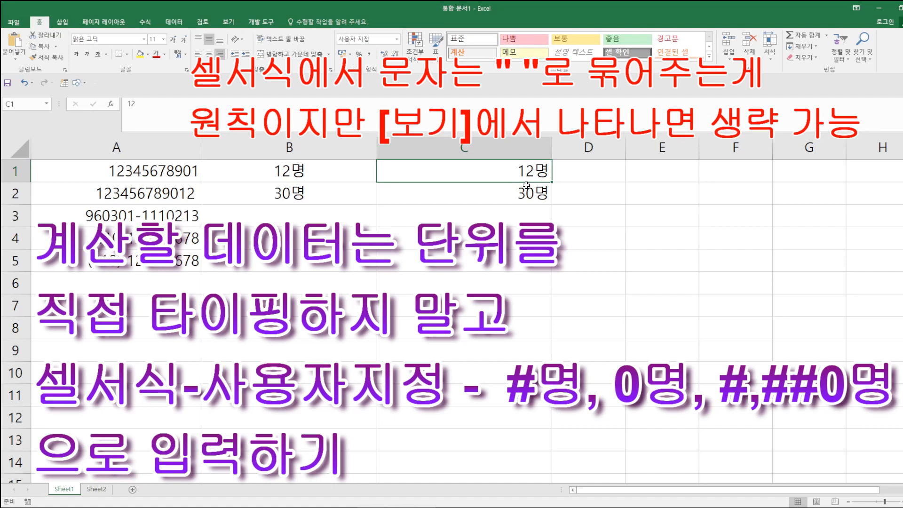
key("ctrl+2")
left_click_drag(376, 157, 560, 187)
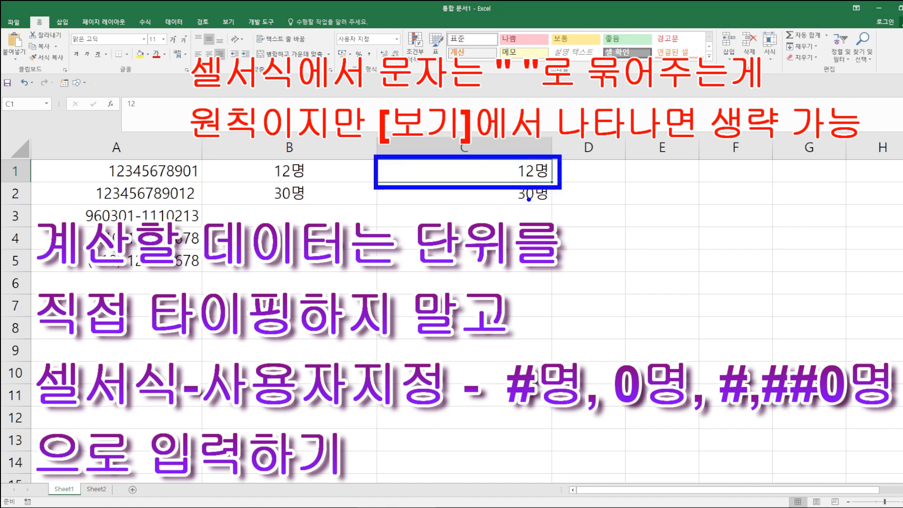
mouse_move(108, 86)
left_mouse_down()
mouse_move(172, 130)
mouse_move(184, 128)
left_mouse_up()
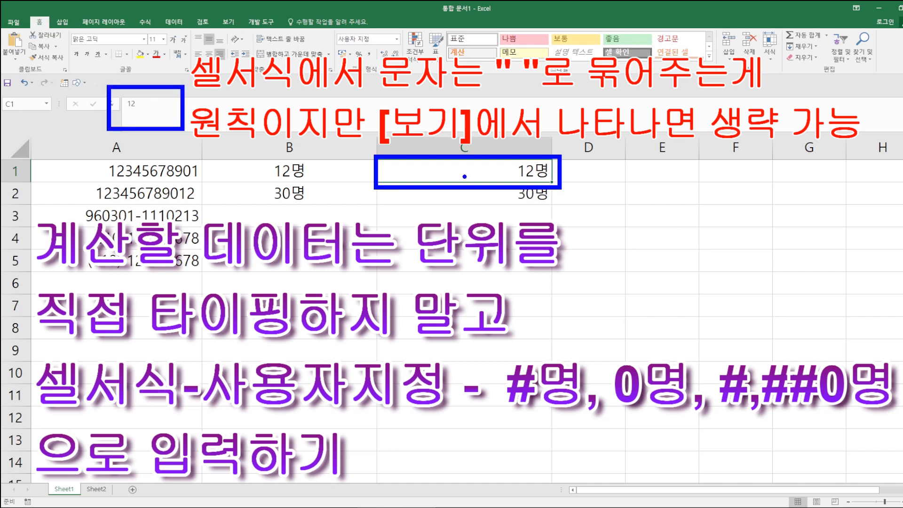
key("Escape")
left_click(309, 173)
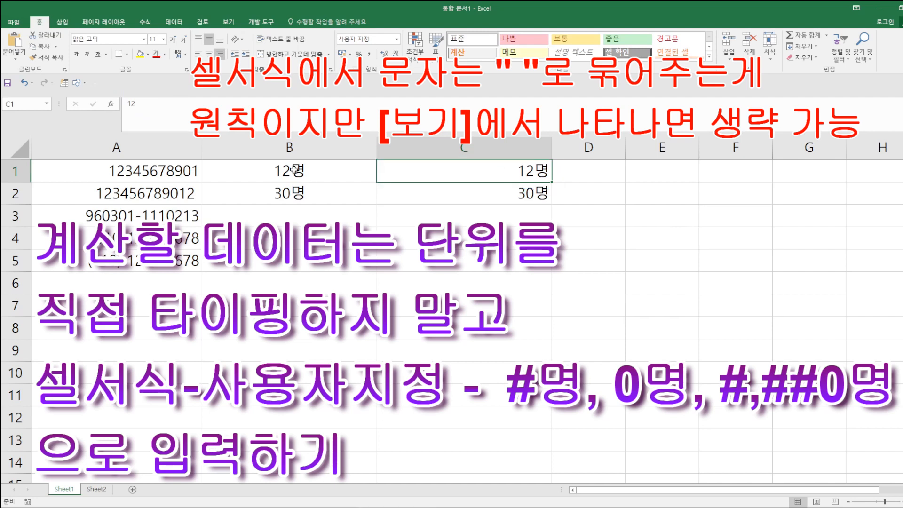
left_click_drag(200, 158, 348, 187)
mouse_move(119, 95)
left_mouse_down()
mouse_move(142, 120)
mouse_move(162, 121)
left_mouse_up()
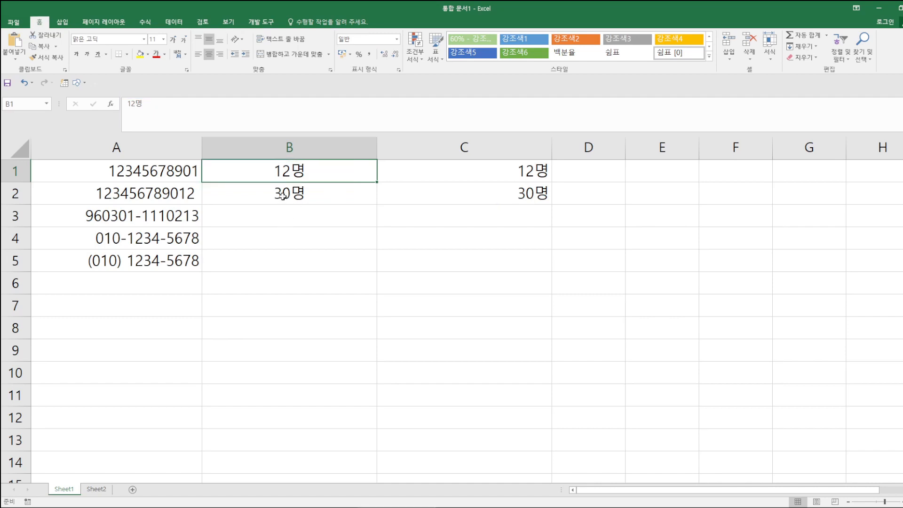
- Clear the old 명 examples from B1:C2
left_click_drag(253, 167, 452, 192)
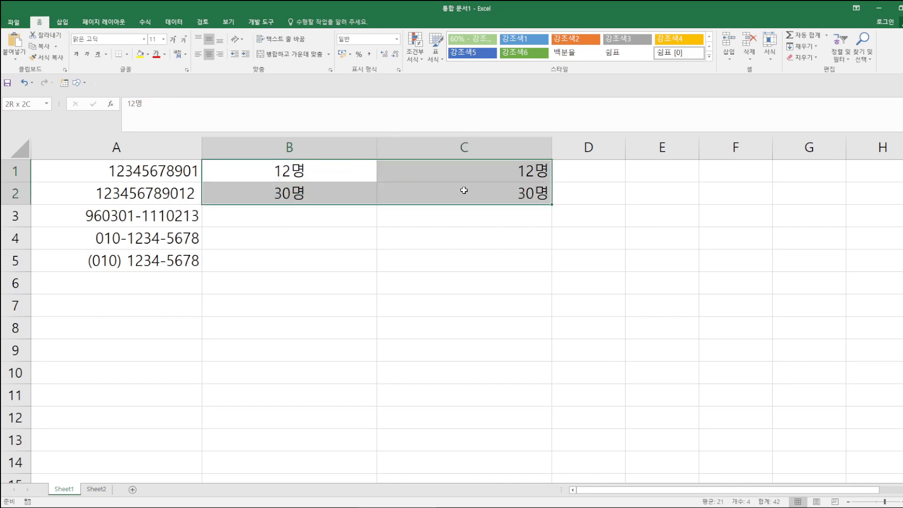
key("Delete")
left_click_drag(292, 145, 411, 147)
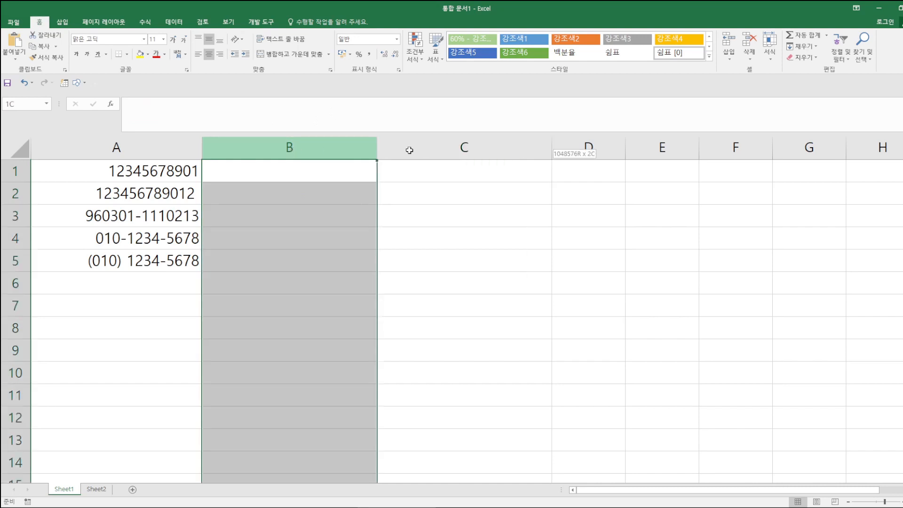
left_click(397, 40)
key("Escape")
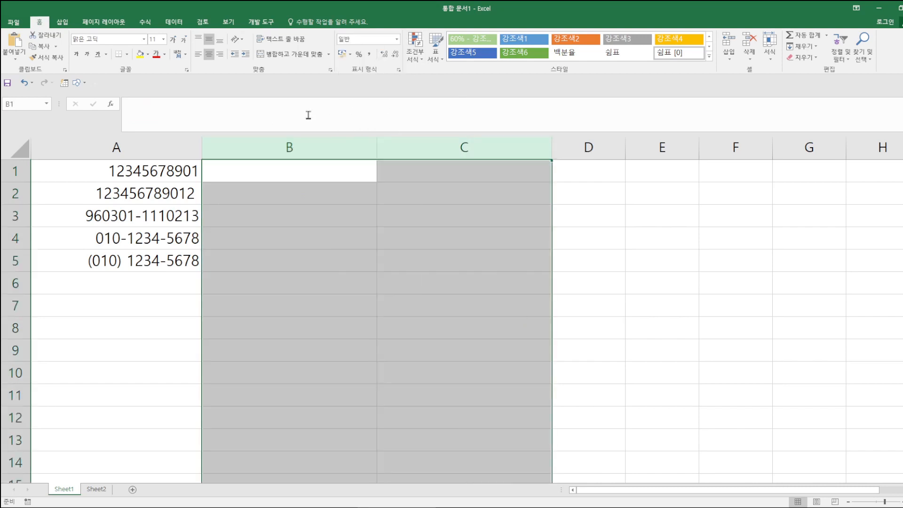
- Enter 1000000, 2000000 and 3000000 into B1, B2 and B3
left_click(238, 174)
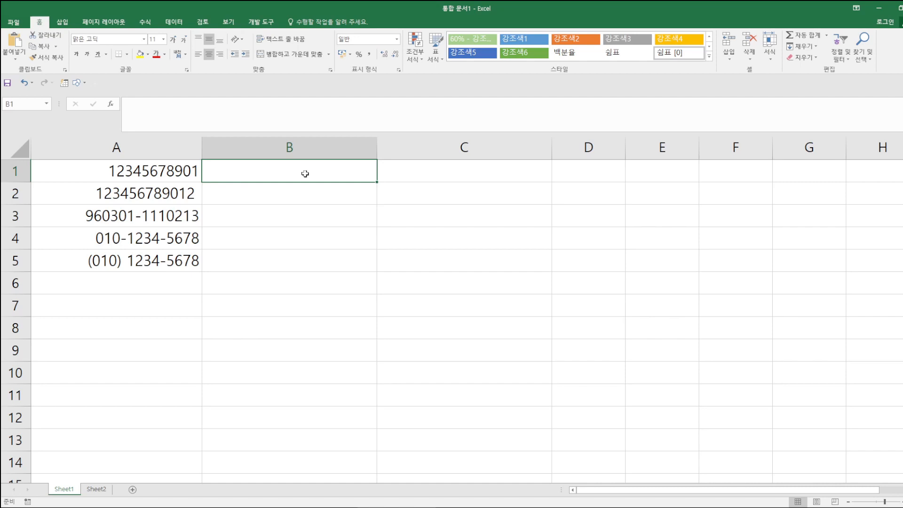
type("1000000")
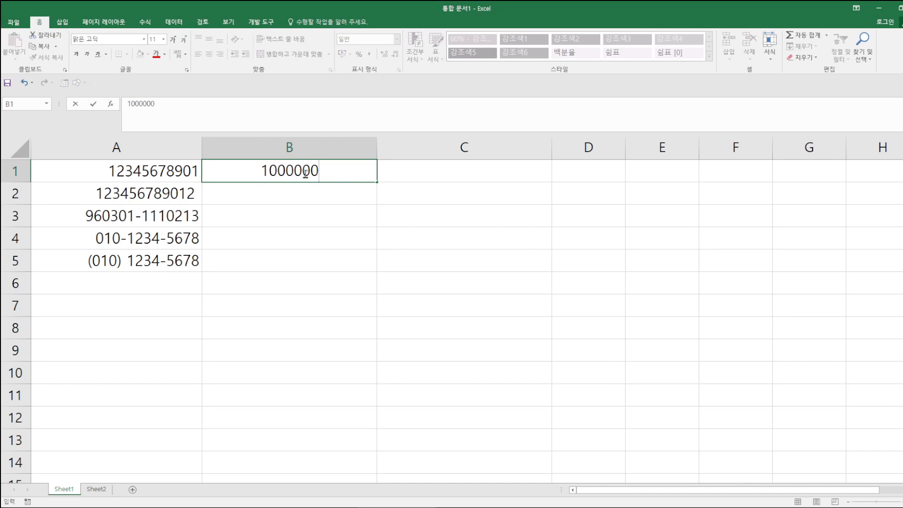
key("Return")
type("2000000")
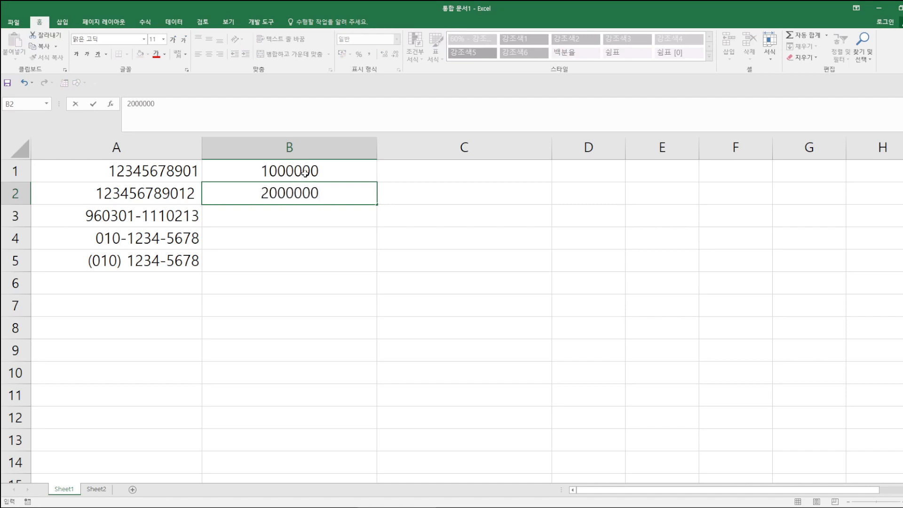
key("Return")
type("30000")
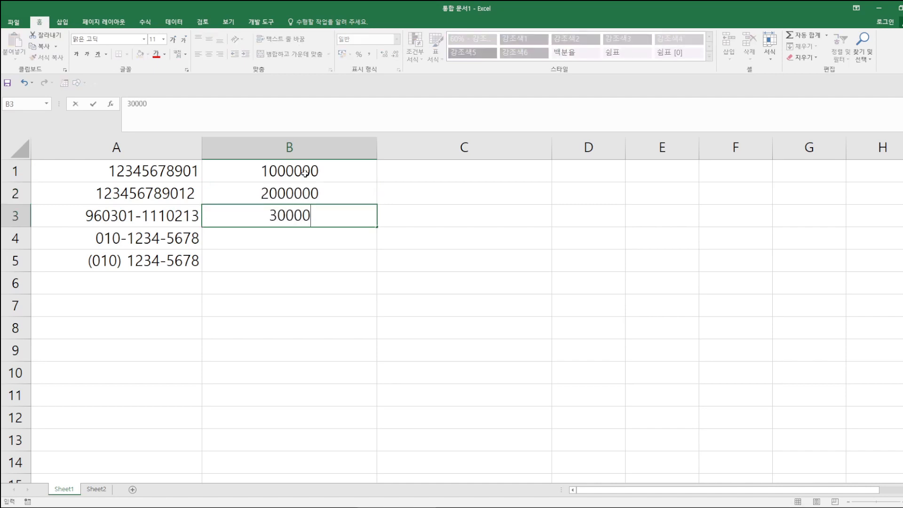
type("00")
left_click(355, 306)
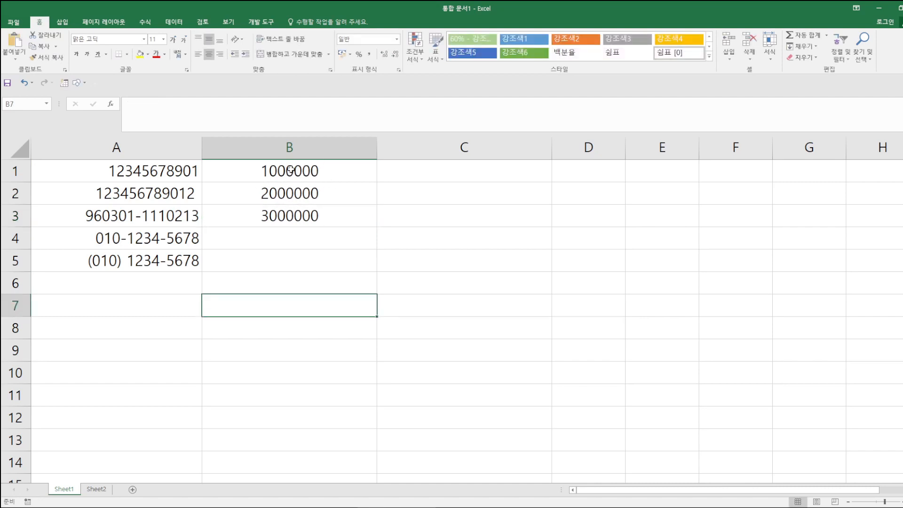
left_click_drag(291, 170, 297, 214)
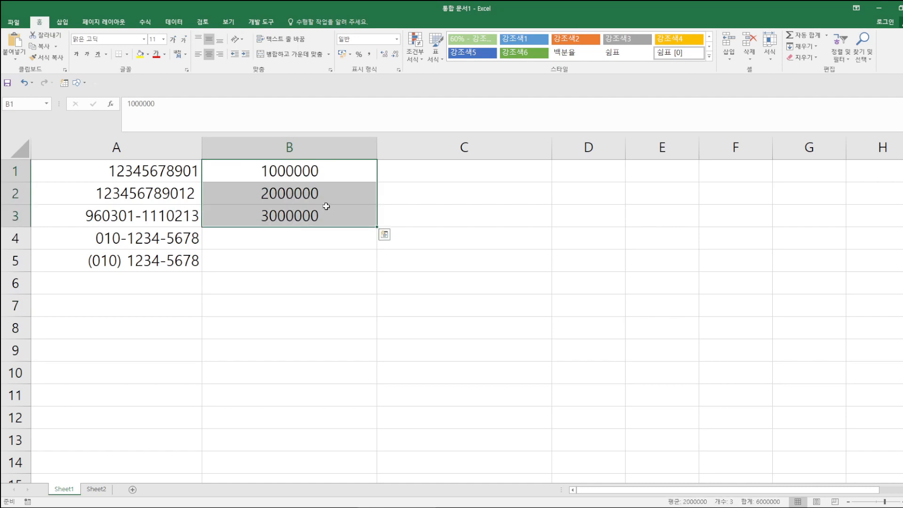
right_click(327, 208)
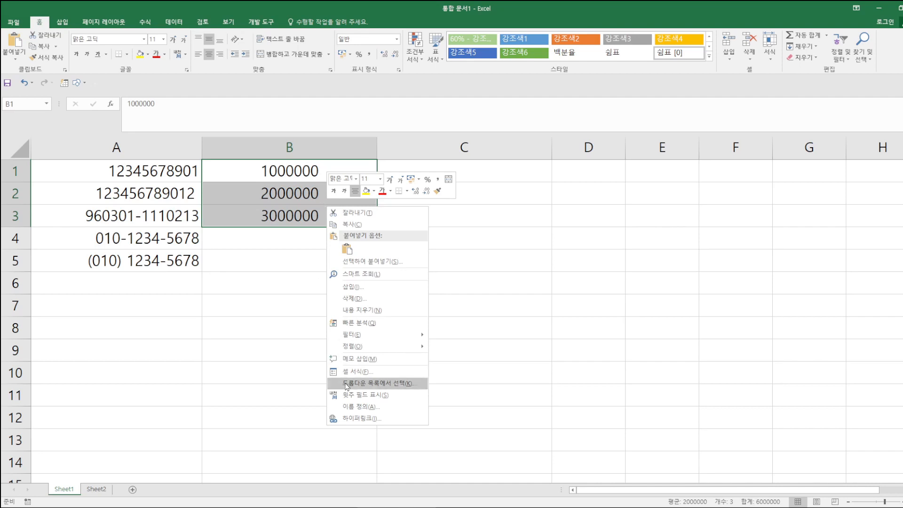
- Replace the G/표준 code with the custom format #,##0명 for B1:B3
left_click(356, 373)
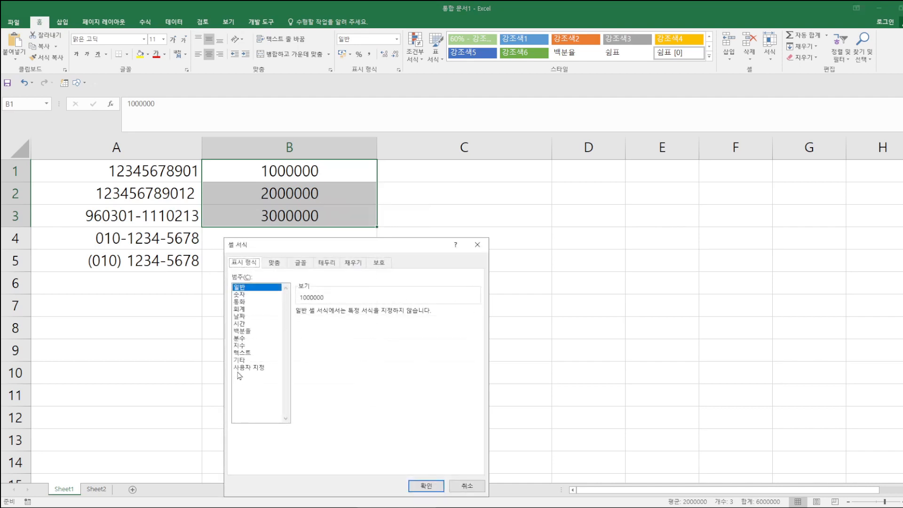
left_click(241, 367)
left_click_drag(393, 250, 554, 95)
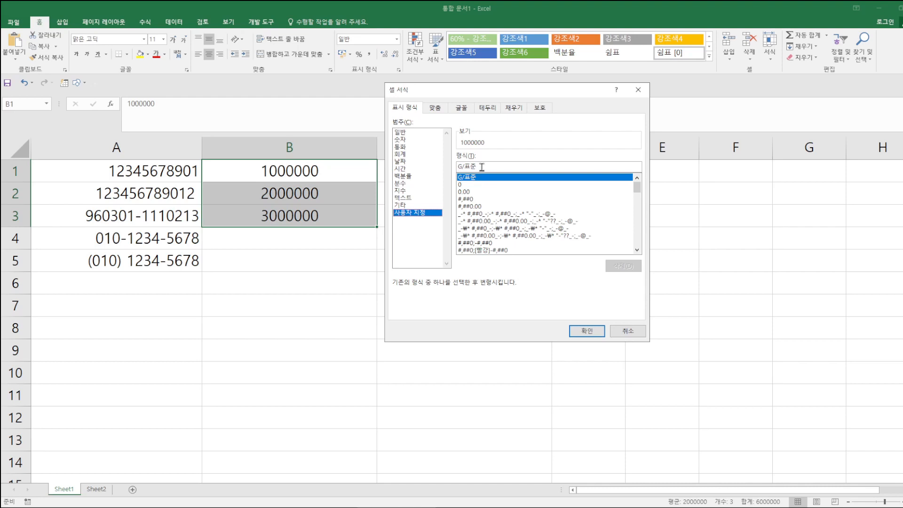
left_click_drag(482, 166, 457, 167)
key("BackSpace")
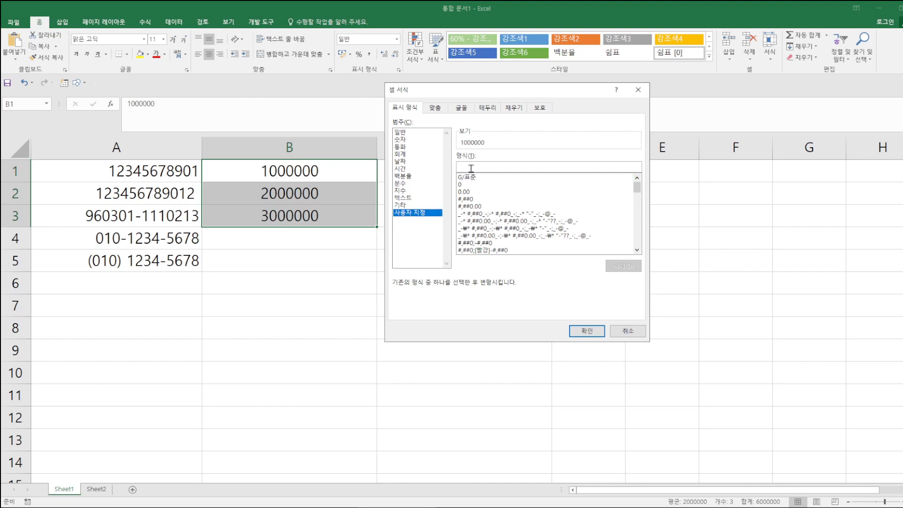
type("#")
type(",##0")
type("0")
type("a")
key("BackSpace")
type("명")
left_click(599, 331)
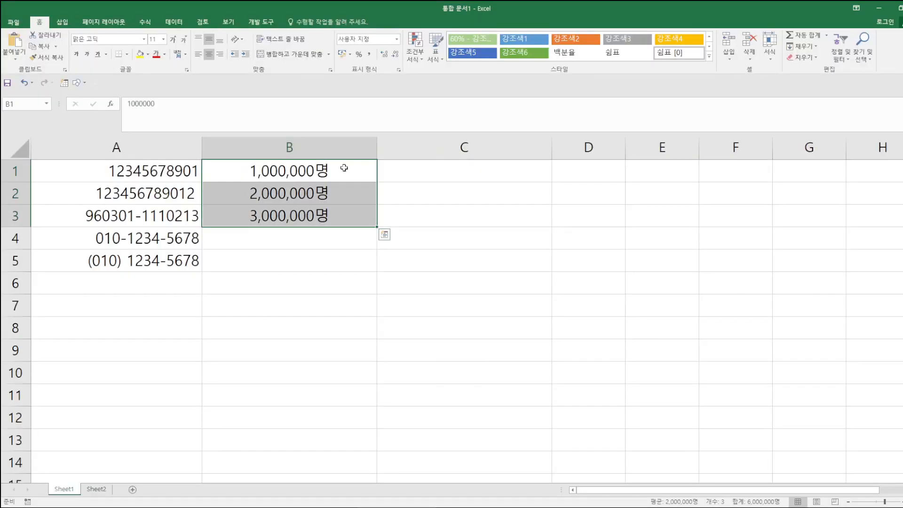
- Change B1:B3's custom code to #,###,명 so values display in thousands
left_click(399, 70)
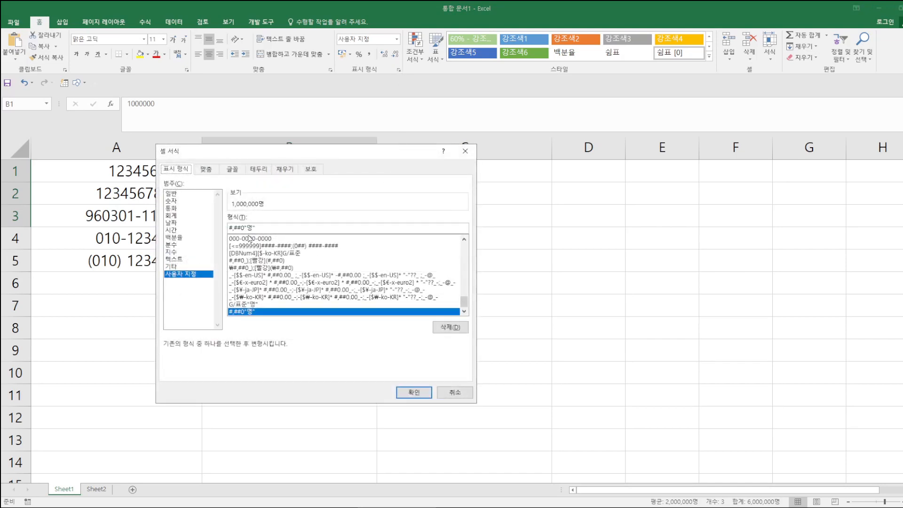
left_click_drag(310, 154, 550, 110)
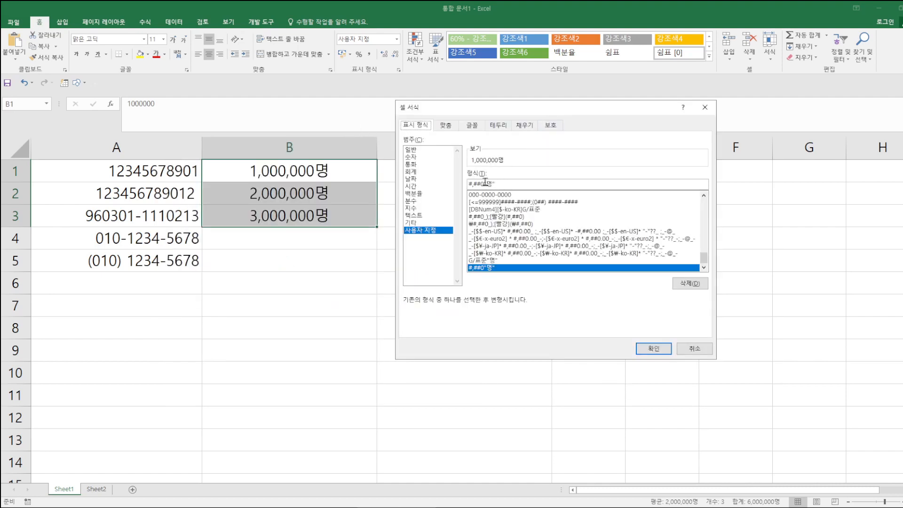
left_click_drag(480, 184, 506, 183)
key("BackSpace")
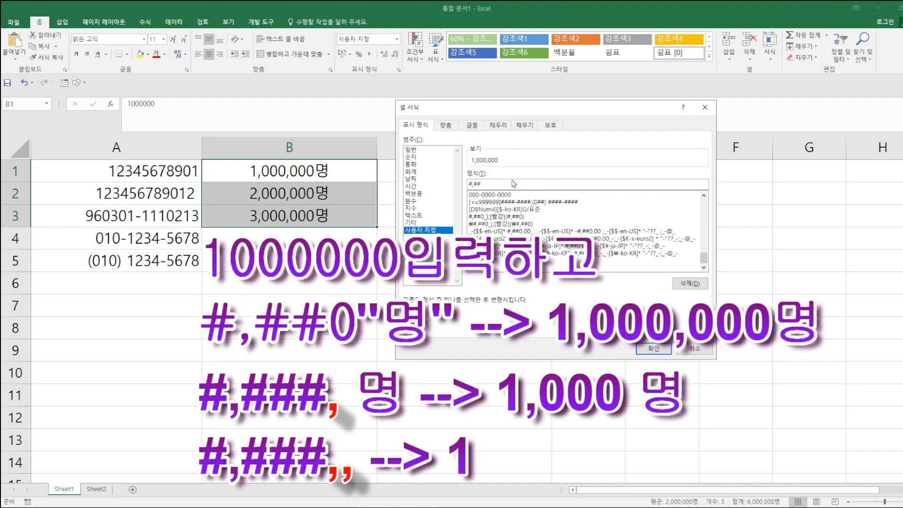
type("#")
type(",")
type("a")
type("명")
left_click(653, 348)
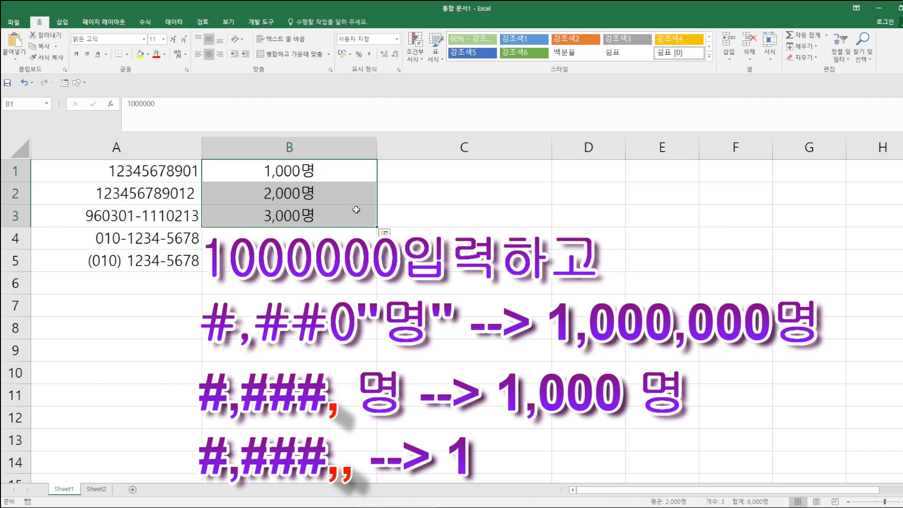
left_click(414, 171)
- Enter the unit label (단위:천) in C1
type("(")
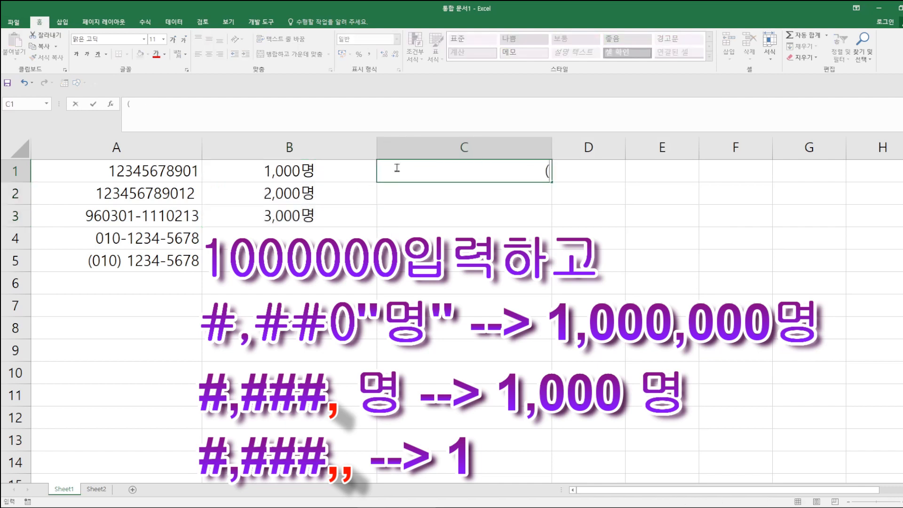
type("단위")
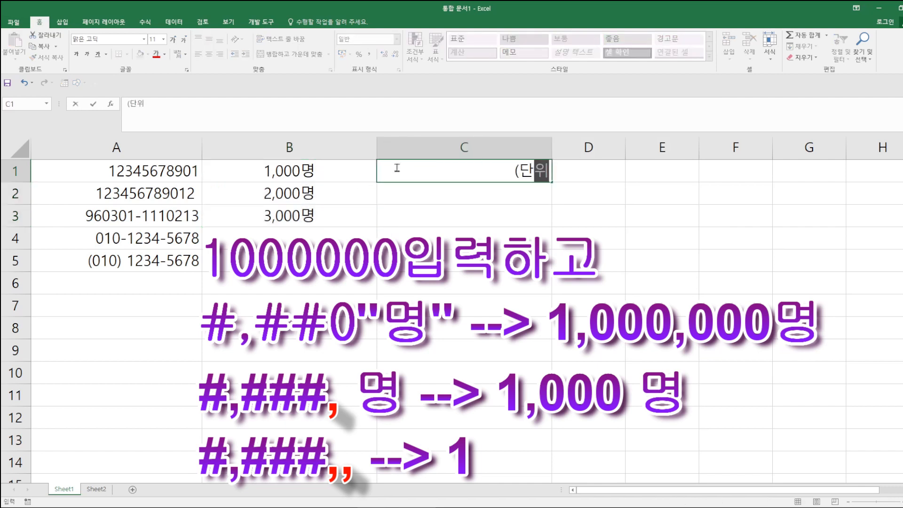
type(":천")
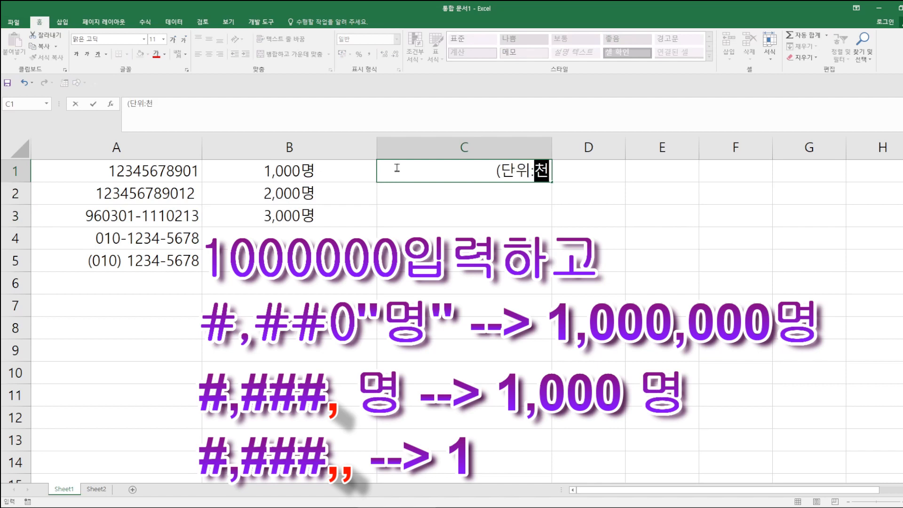
type(")")
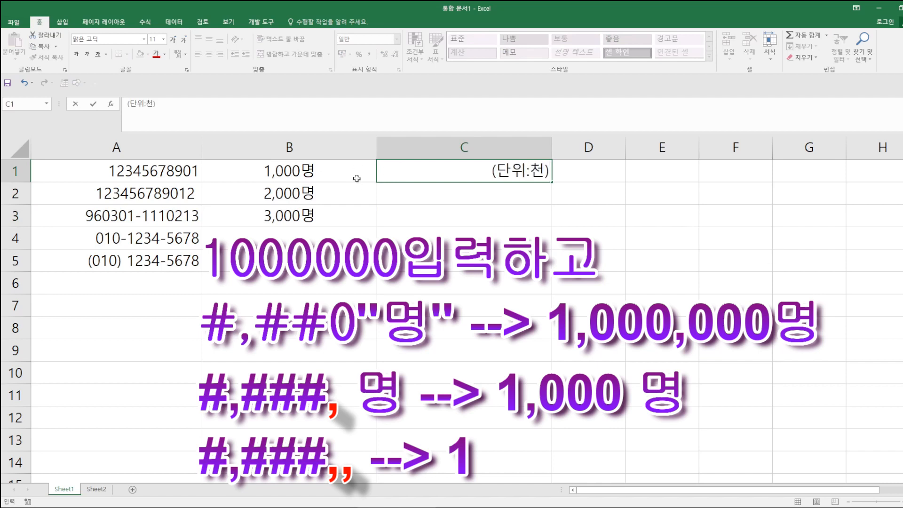
left_click(299, 171)
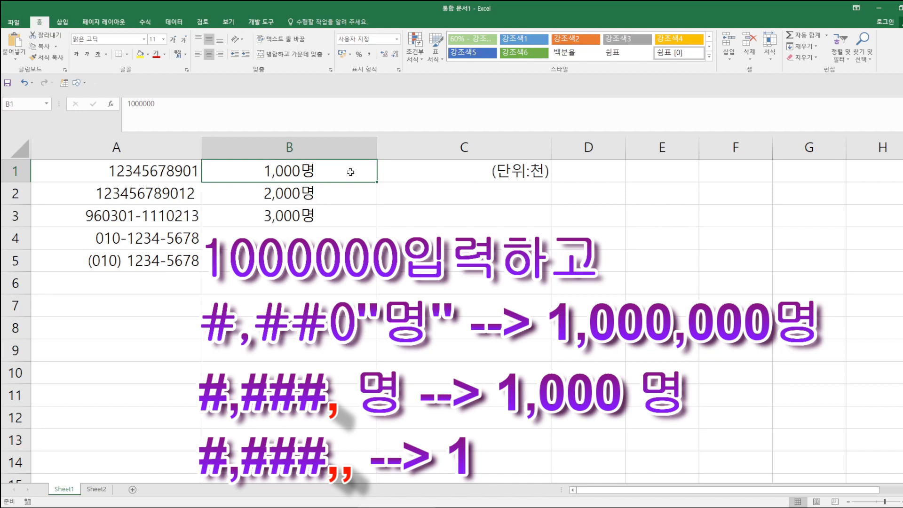
- Apply the custom format #,###,,"명" to B1:B3 so they read 1명, 2명 and 3명
left_click_drag(350, 172, 348, 210)
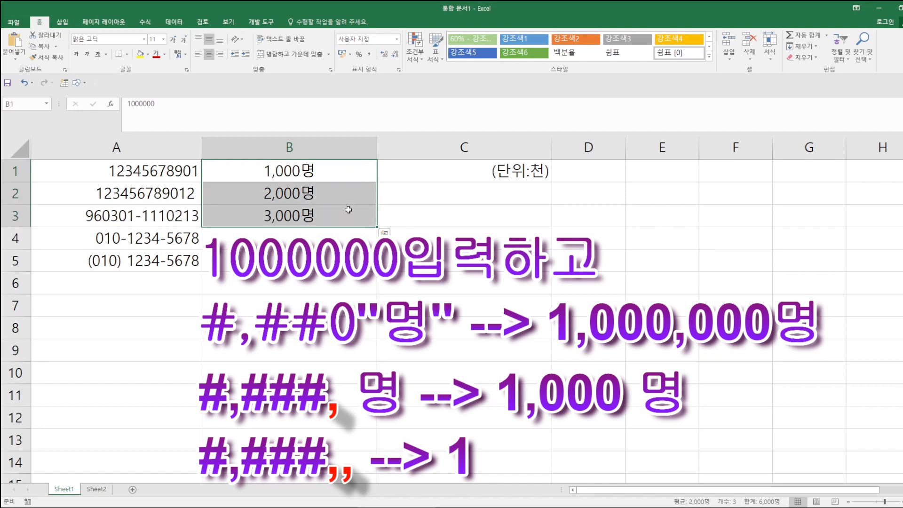
right_click(342, 192)
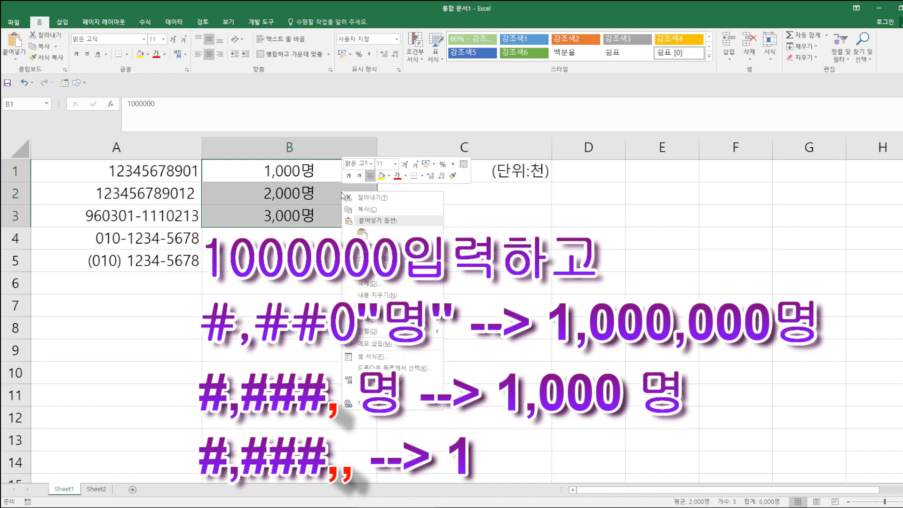
left_click(395, 356)
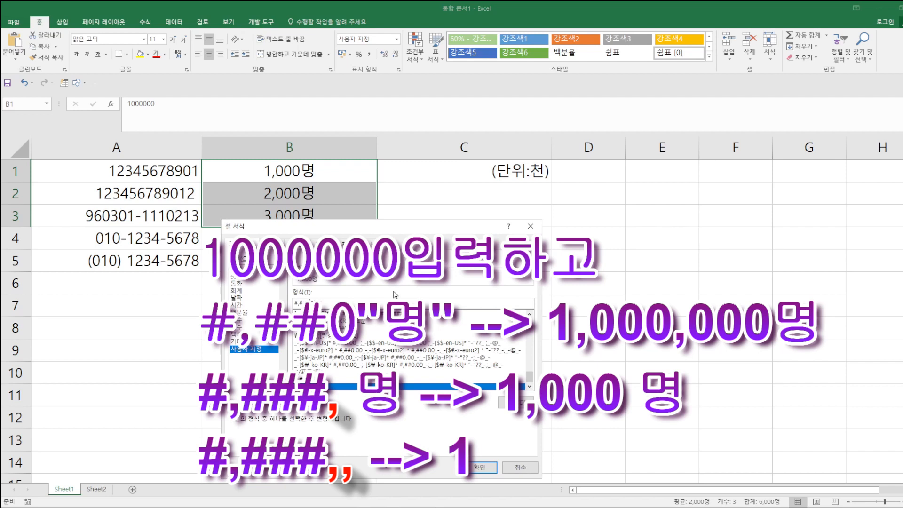
left_click(486, 469)
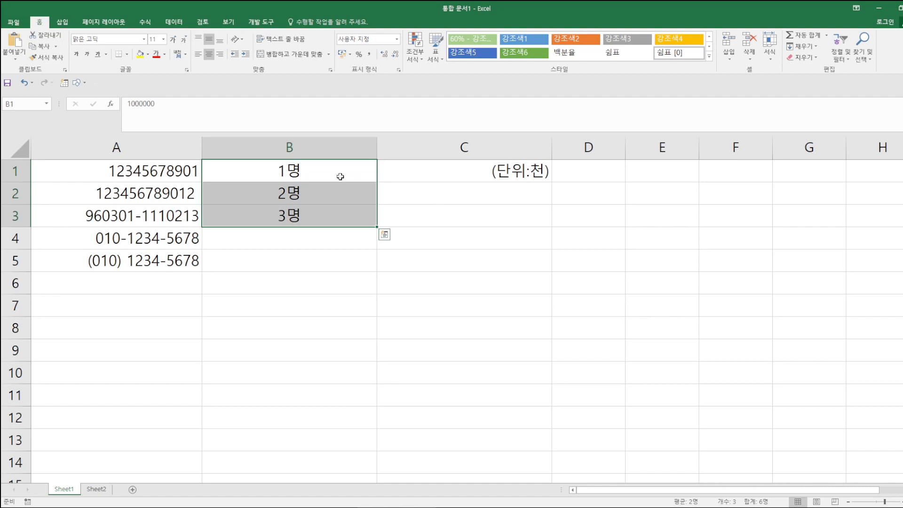
left_click(304, 237)
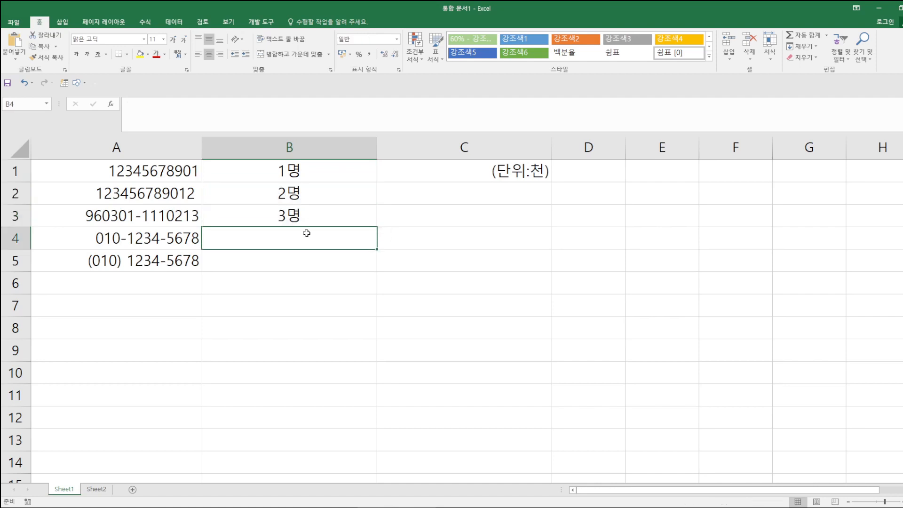
- Replace the C1 label with 7, shown as 7.0 via the decimal-place buttons
left_click(431, 175)
key("Delete")
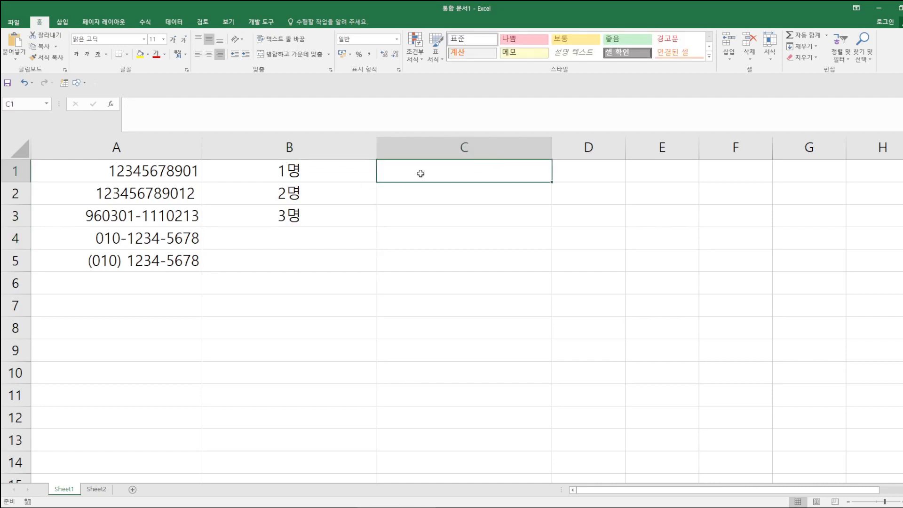
type("0")
key("Return")
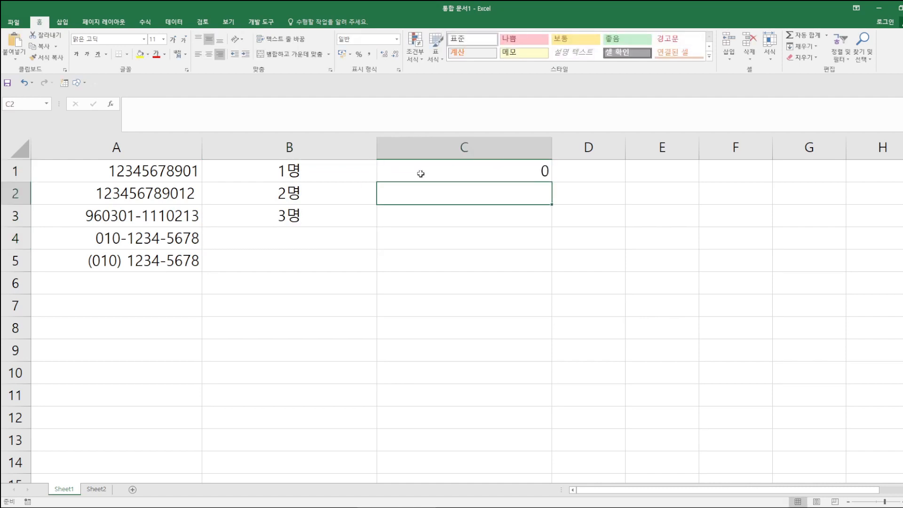
left_click(423, 173)
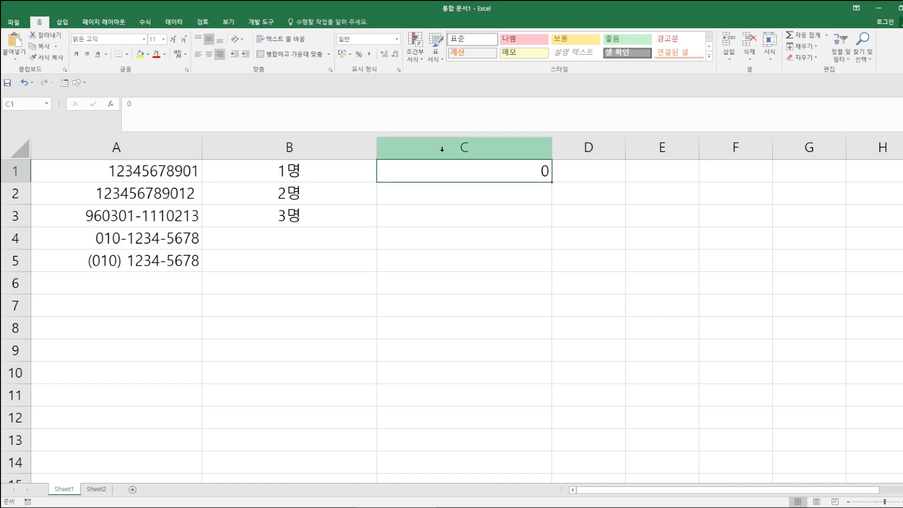
type("7.")
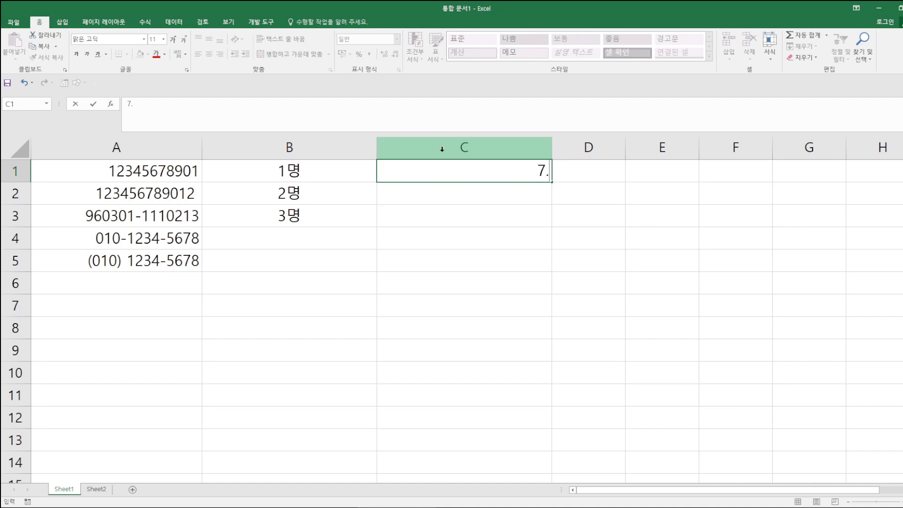
key("Return")
left_click(456, 175)
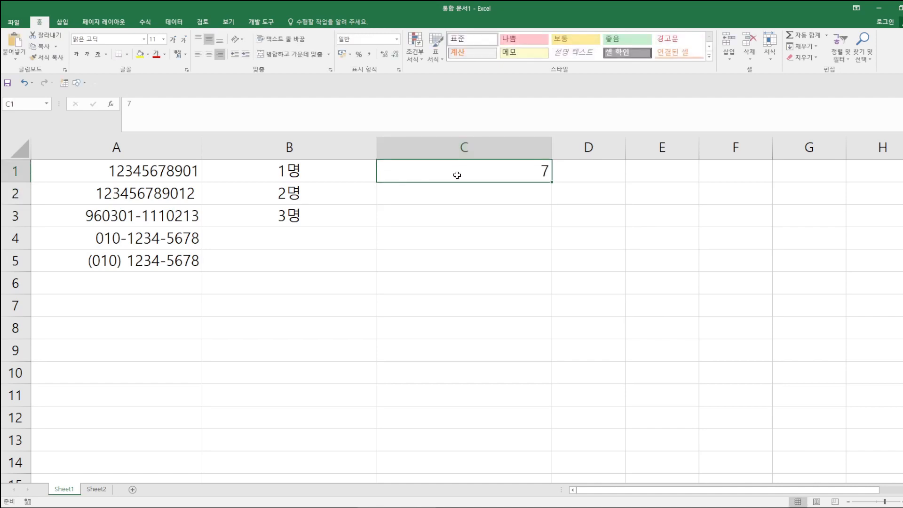
left_click(387, 56)
left_click(386, 57)
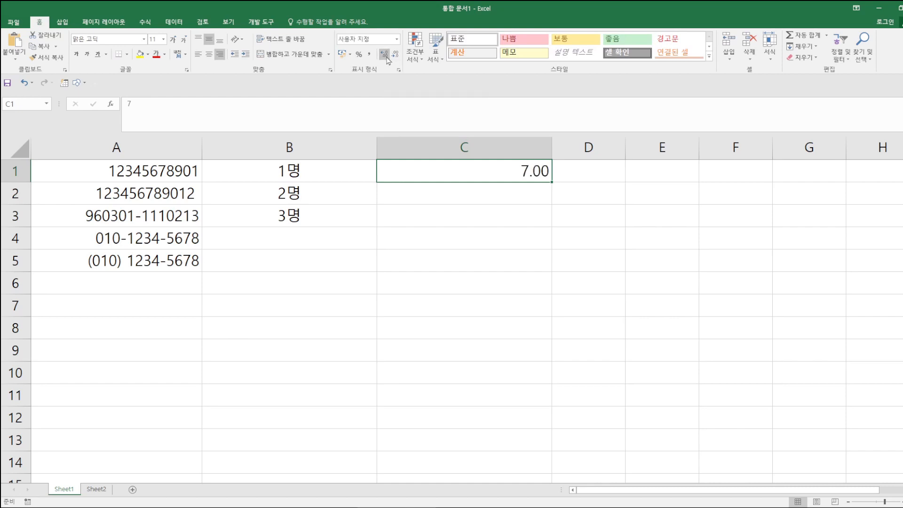
left_click(396, 56)
- Enter 0.12 in C2 and 0 in C3
left_click(493, 199)
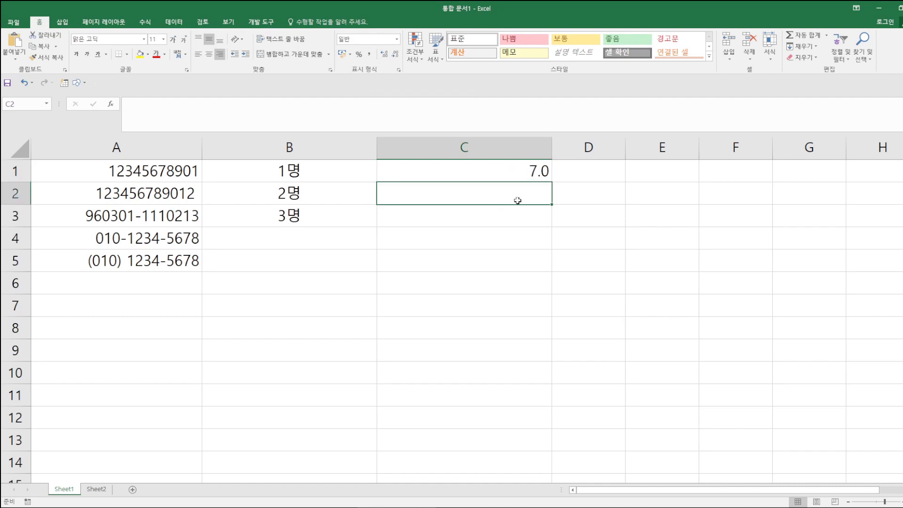
type("0.12")
key("Return")
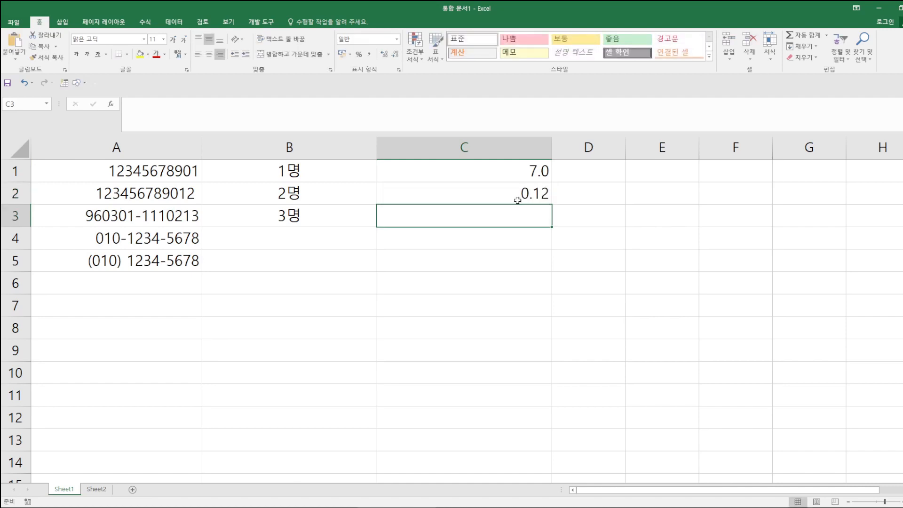
left_click(481, 195)
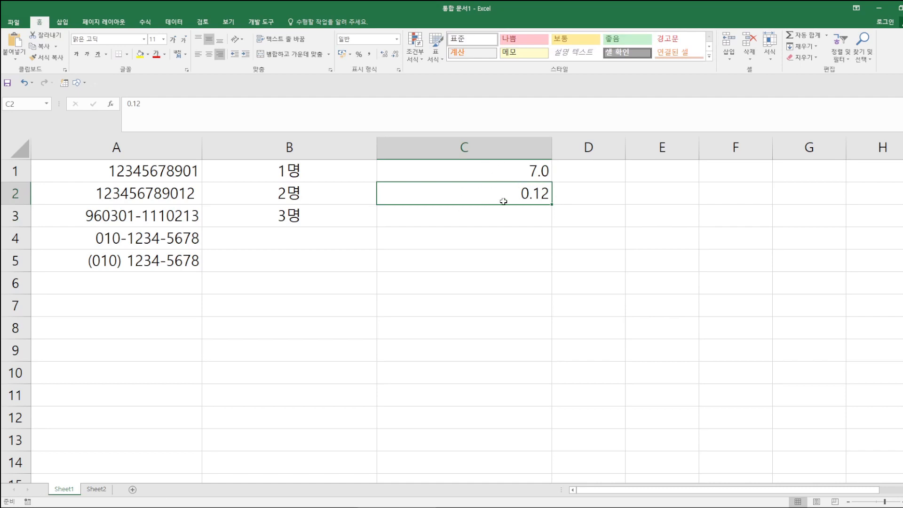
left_click(505, 221)
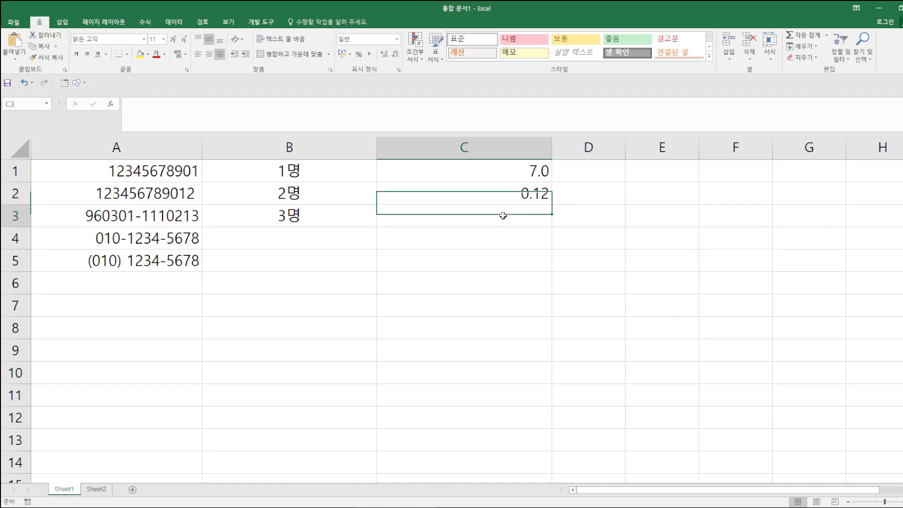
type("0")
key("Return")
left_click(620, 261)
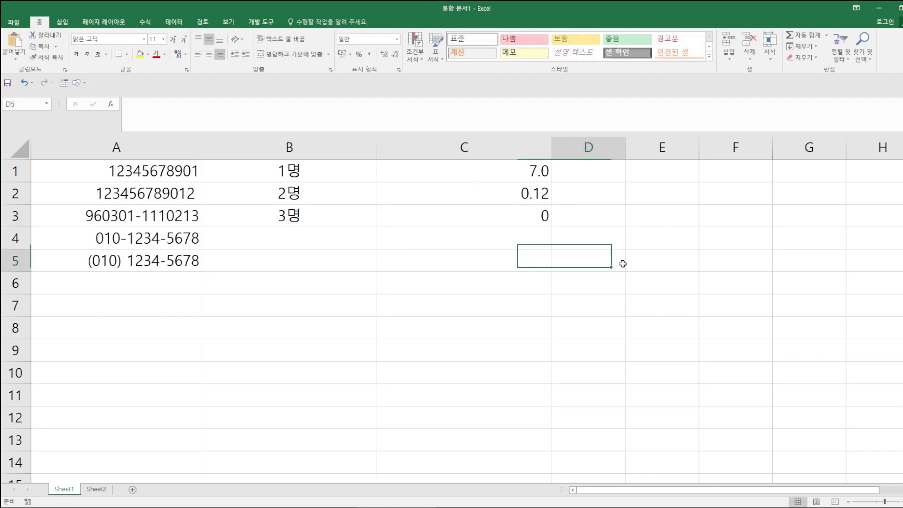
- Replace C1:C3's G/표준 format with the custom code #
left_click_drag(437, 172, 440, 213)
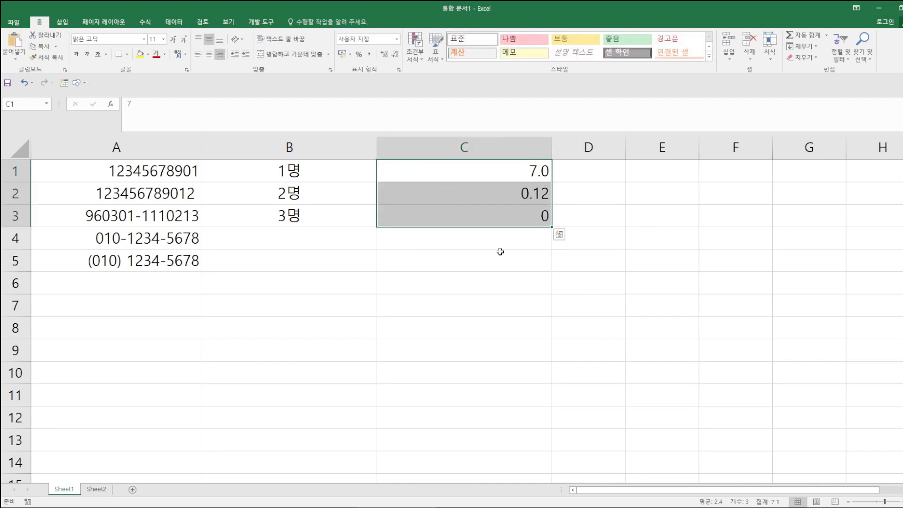
right_click(424, 214)
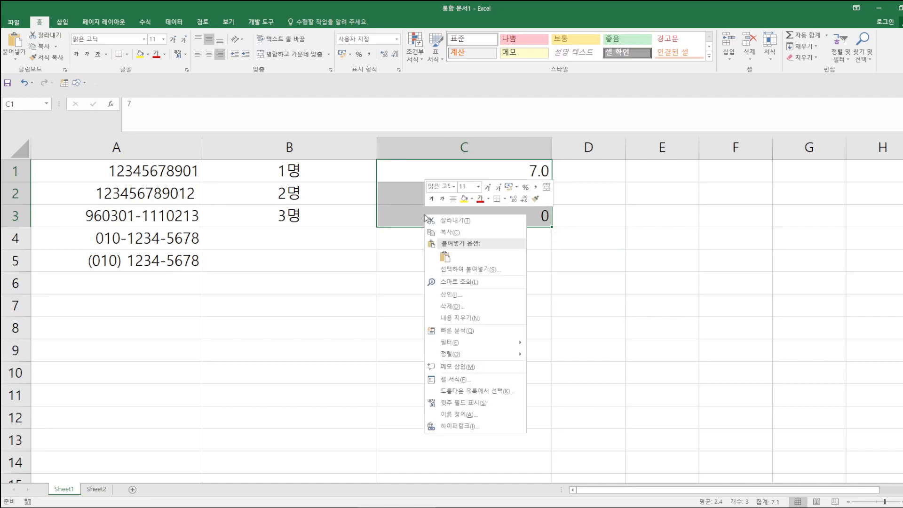
left_click(451, 366)
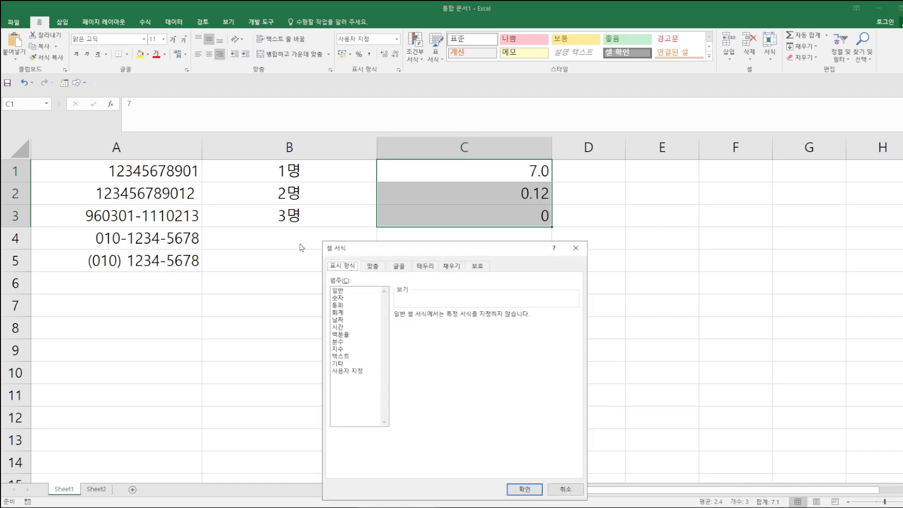
left_click(347, 371)
left_click_drag(286, 224, 147, 121)
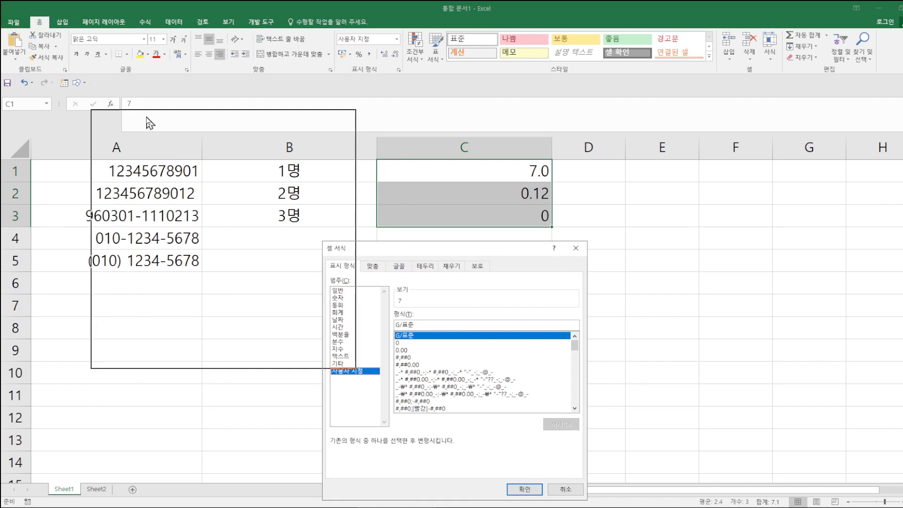
left_click_drag(190, 196, 120, 195)
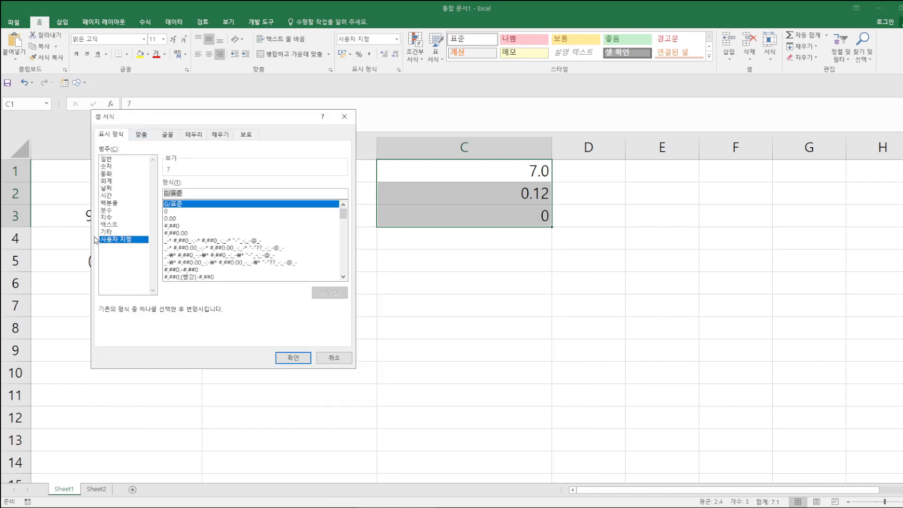
type("#")
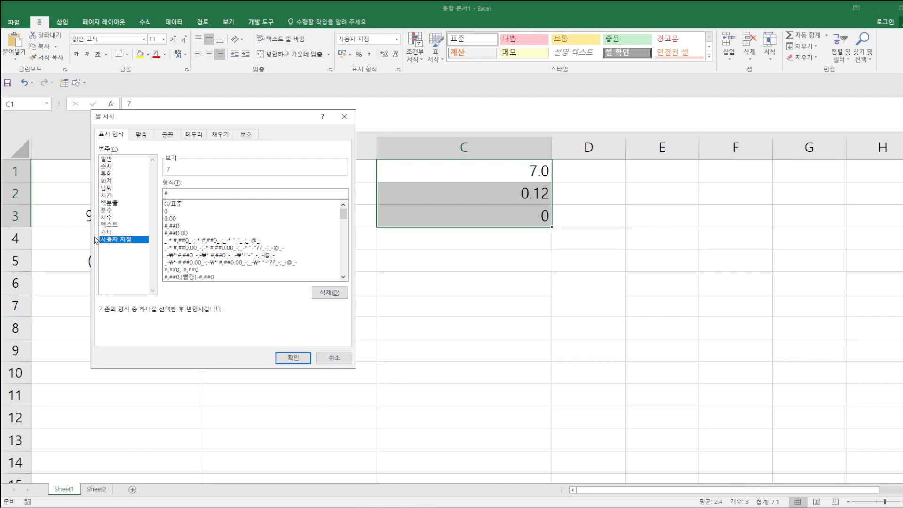
key("Return")
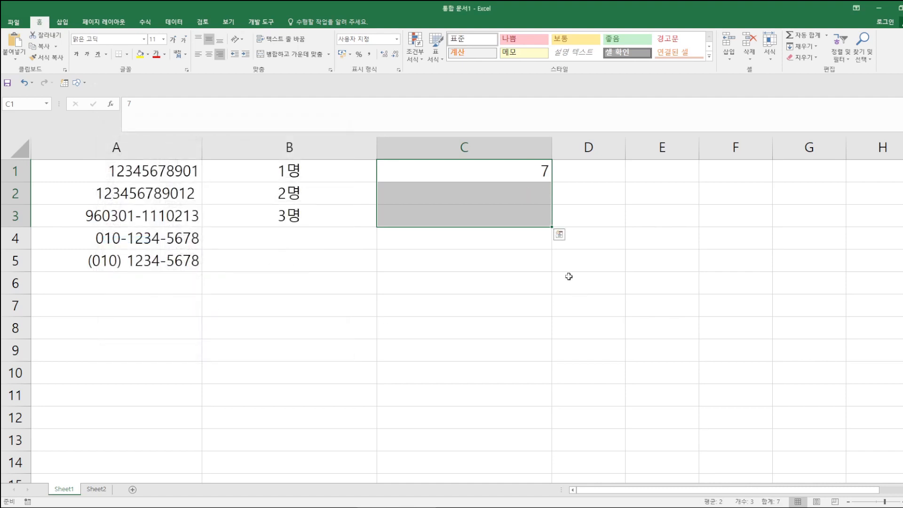
- Confirm C1:C3 still store 7, 0.12 and 0 although only 7 is visible
left_click(637, 239)
left_click(536, 172)
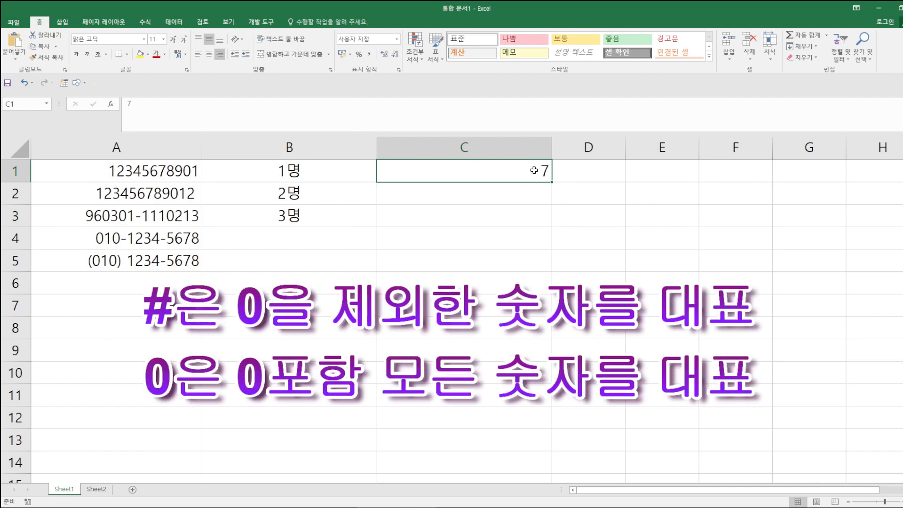
left_click(534, 192)
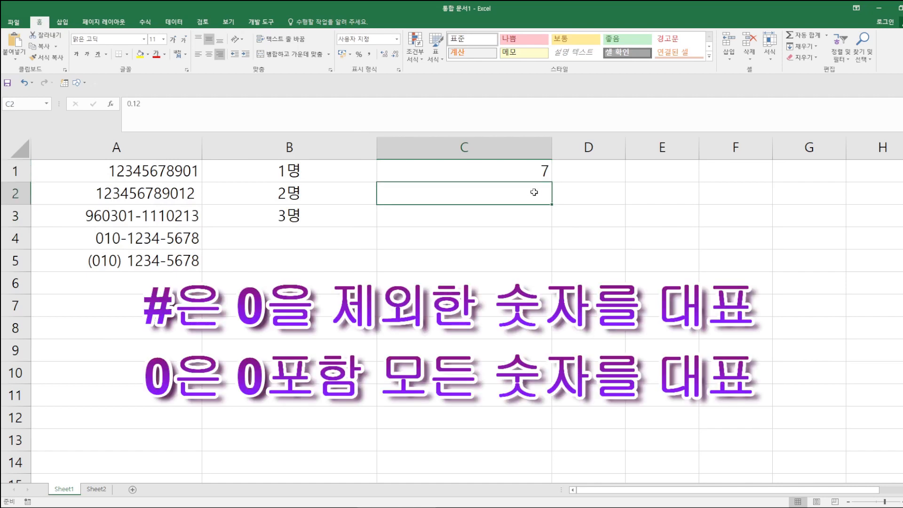
left_click(539, 221)
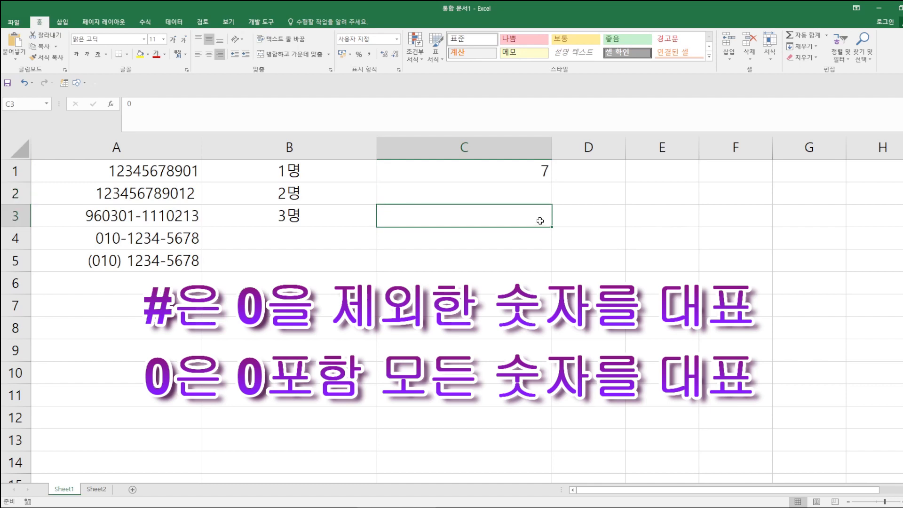
left_click(522, 190)
left_click(524, 216)
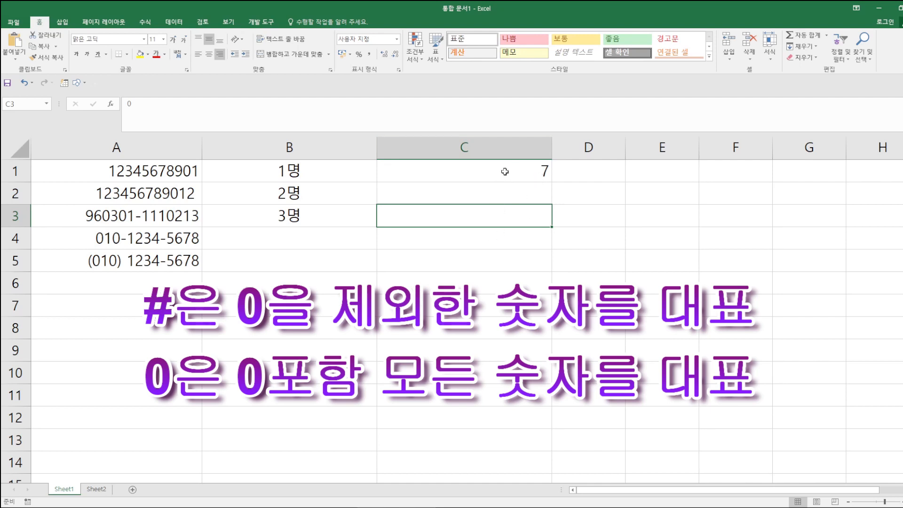
- Edit C1:C3's custom format code so they display 7., .12 and a lone decimal point
left_click_drag(505, 170, 502, 212)
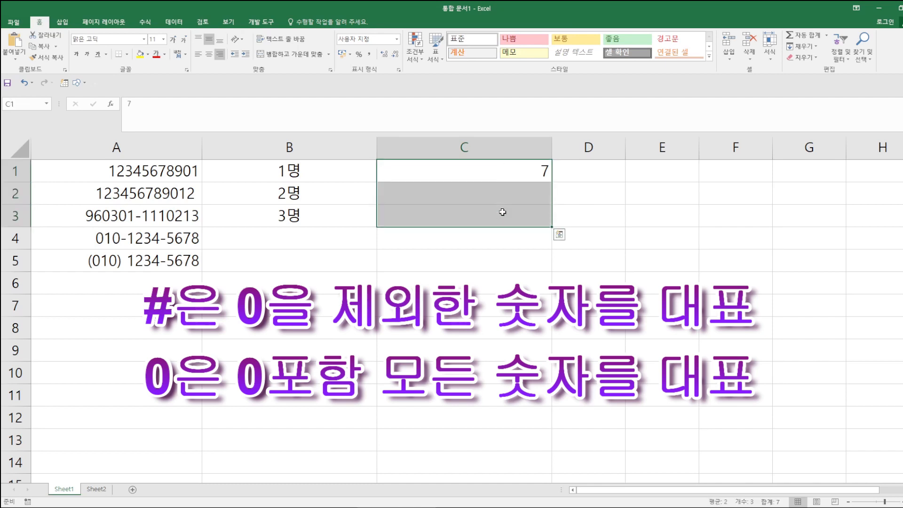
right_click(409, 200)
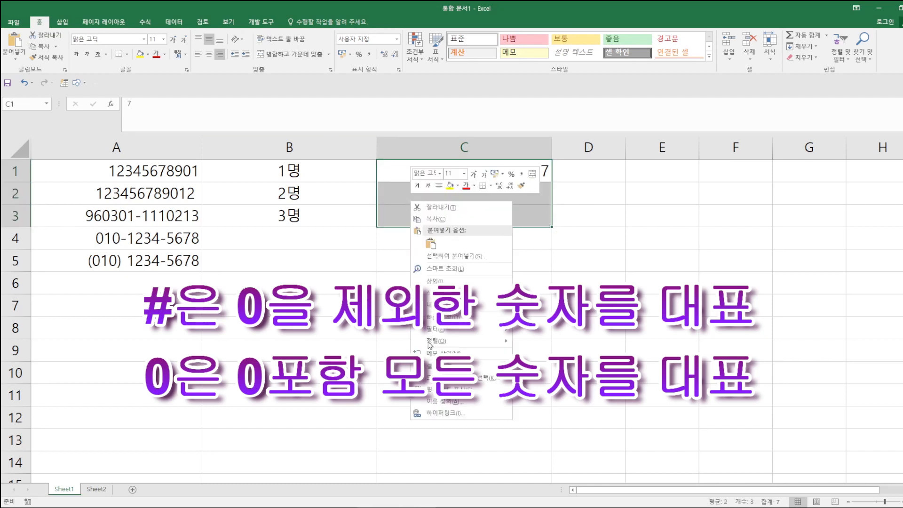
left_click(427, 366)
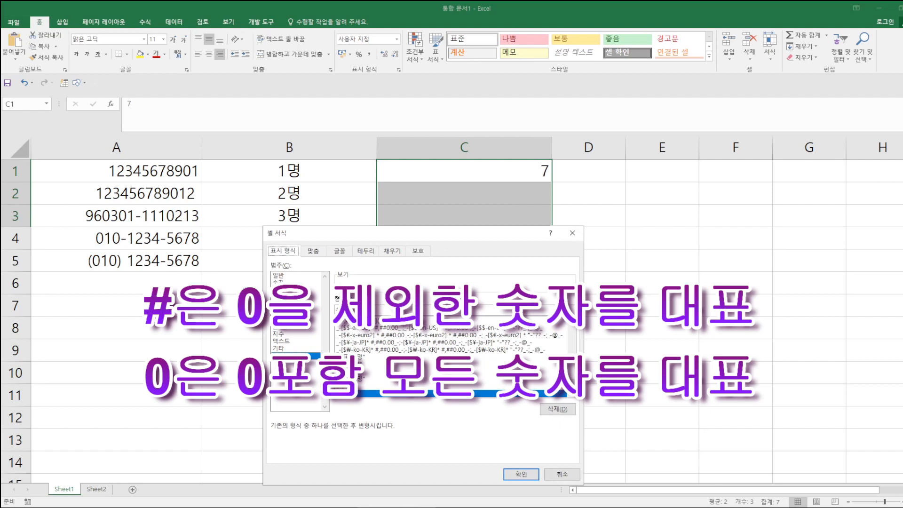
key("BackSpace")
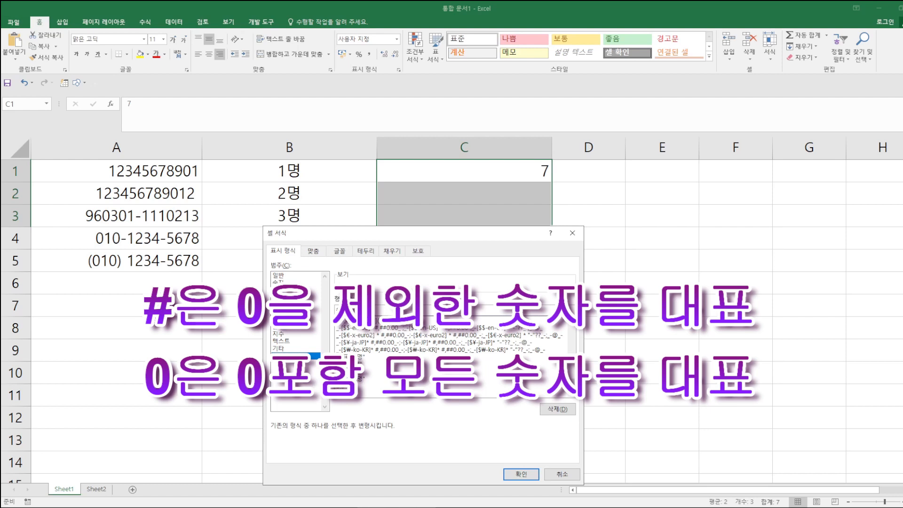
left_click(520, 472)
left_click(642, 211)
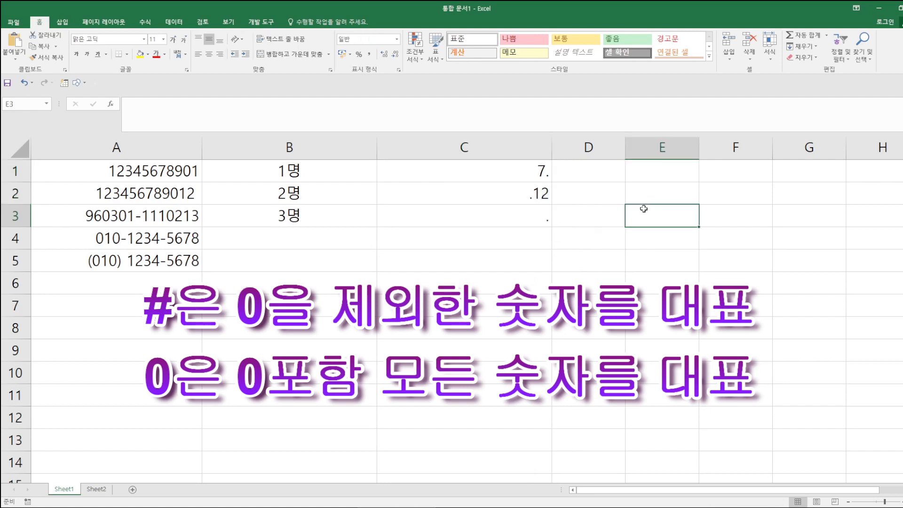
- Check that C1, C2 and C3 still hold 7, 0.12 and 0 underneath
left_click(522, 168)
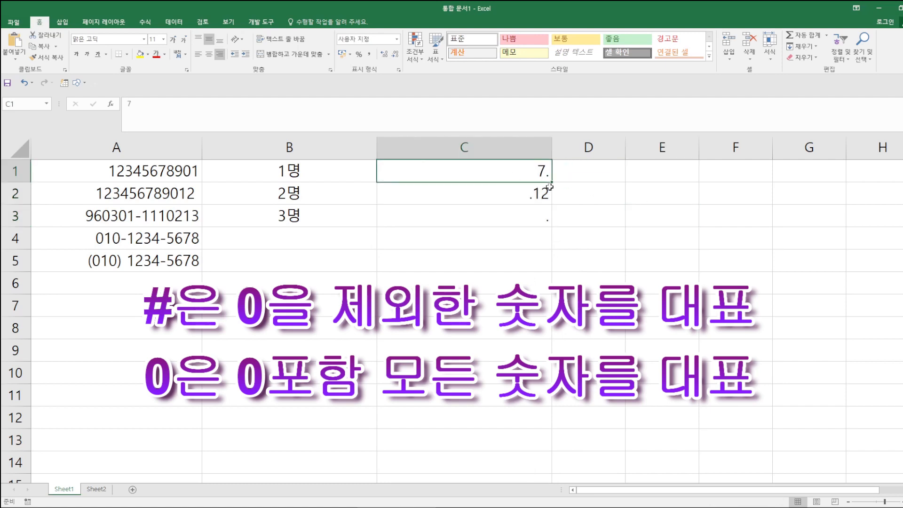
left_click(502, 196)
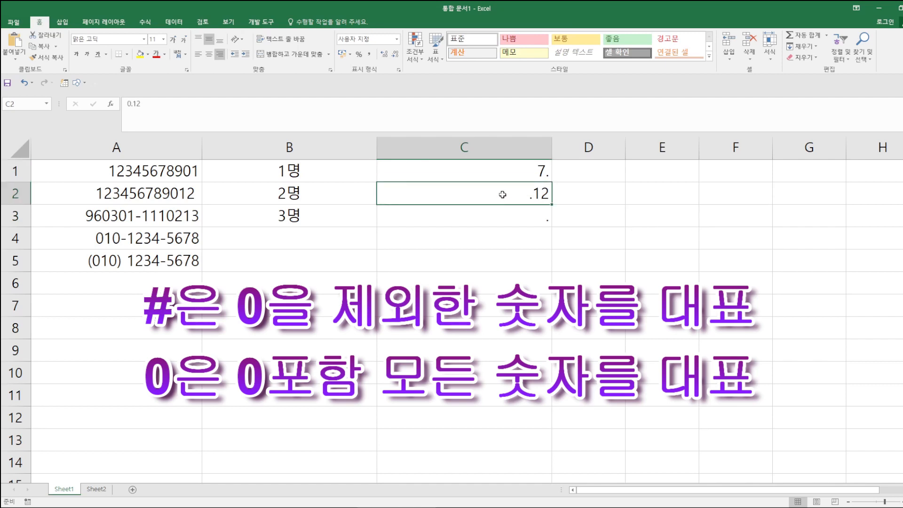
left_click(509, 221)
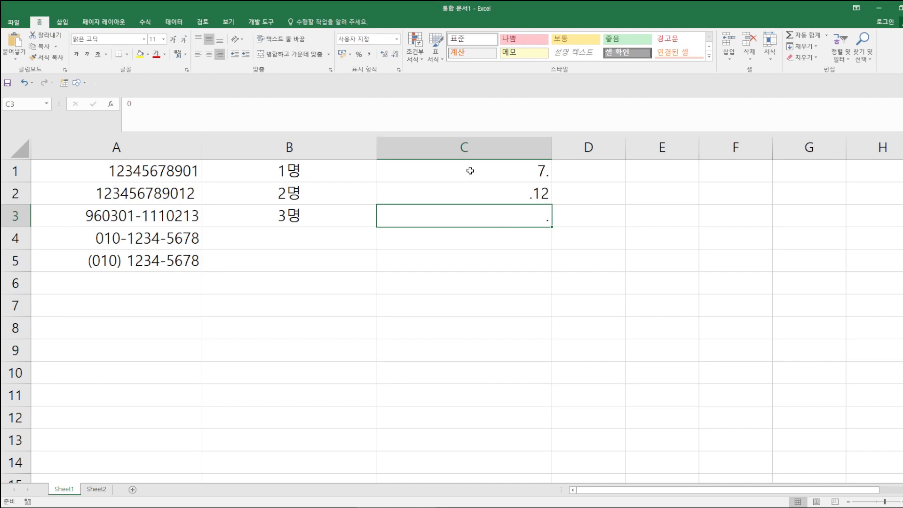
- Replace C1:C3's custom format with 0.00 so they read 7.00, 0.12 and 0.00
left_click_drag(470, 171, 479, 209)
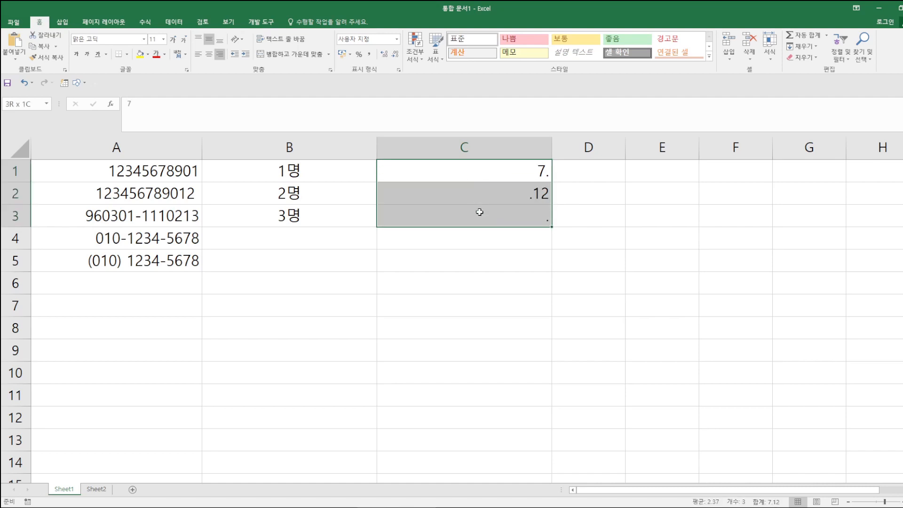
left_click(398, 70)
double_click(480, 184)
type("0.")
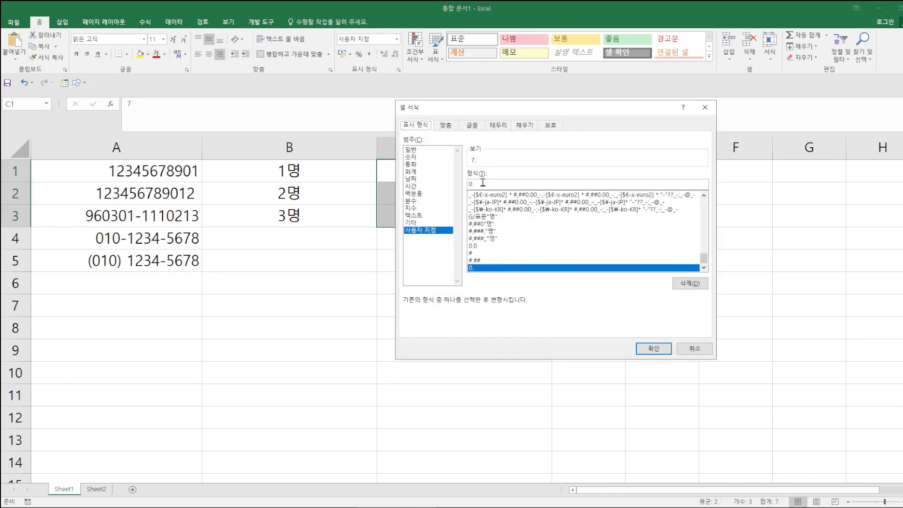
type("00")
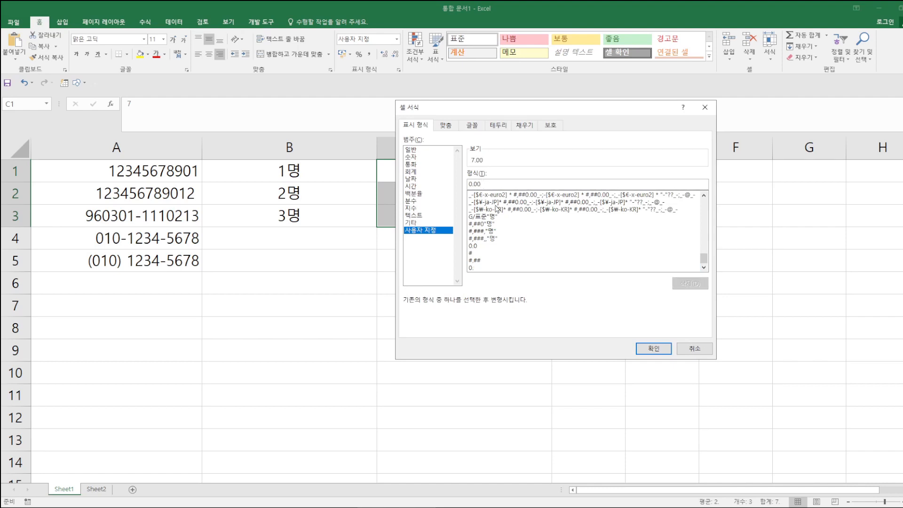
left_click(653, 348)
left_click(624, 254)
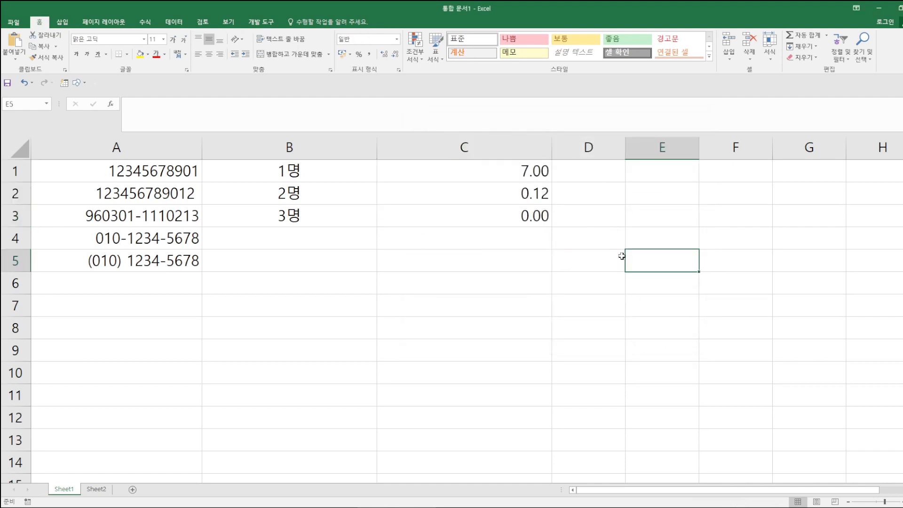
- Select and mark up the two-decimal results in C1:C3
left_click_drag(512, 169, 512, 217)
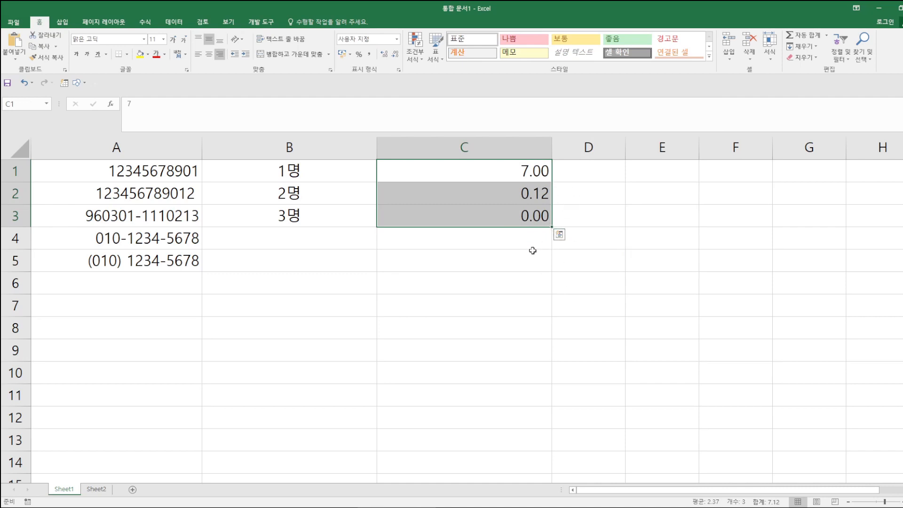
mouse_move(472, 253)
left_mouse_down()
mouse_move(455, 277)
mouse_move(470, 386)
left_mouse_up()
left_click_drag(515, 271, 574, 255)
left_click_drag(524, 296, 576, 276)
left_click_drag(536, 242, 543, 305)
left_click_drag(559, 241, 564, 305)
mouse_move(554, 349)
left_mouse_down()
mouse_move(566, 394)
mouse_move(572, 345)
mouse_move(555, 348)
left_mouse_up()
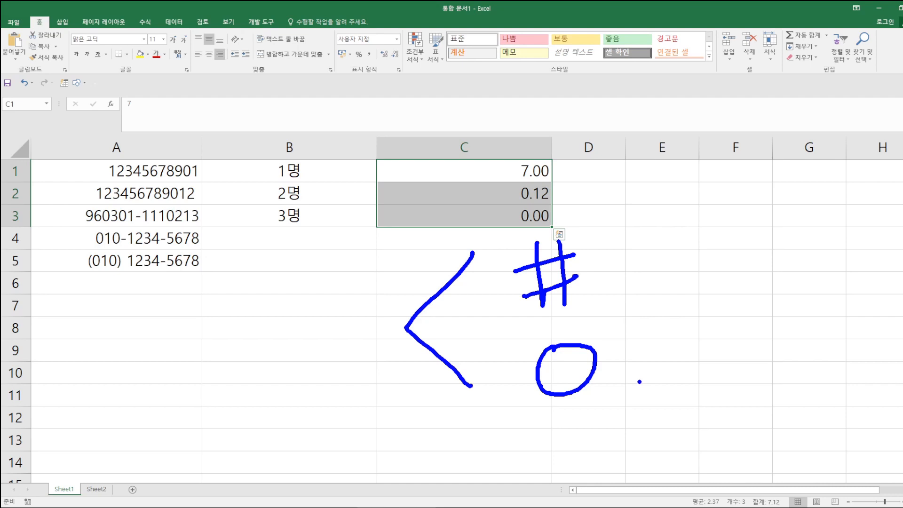
- Clear C1, then undo it so 7.00 returns
key("Escape")
key("BackSpace")
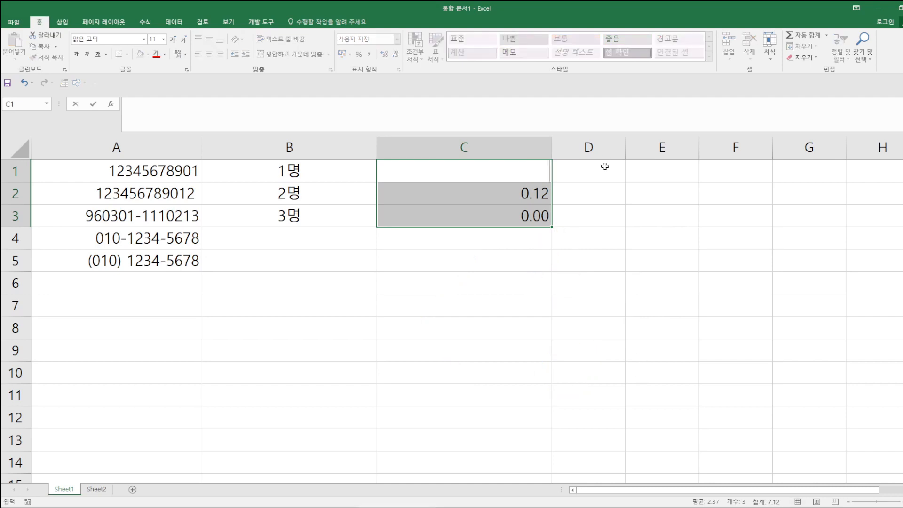
left_click(603, 168)
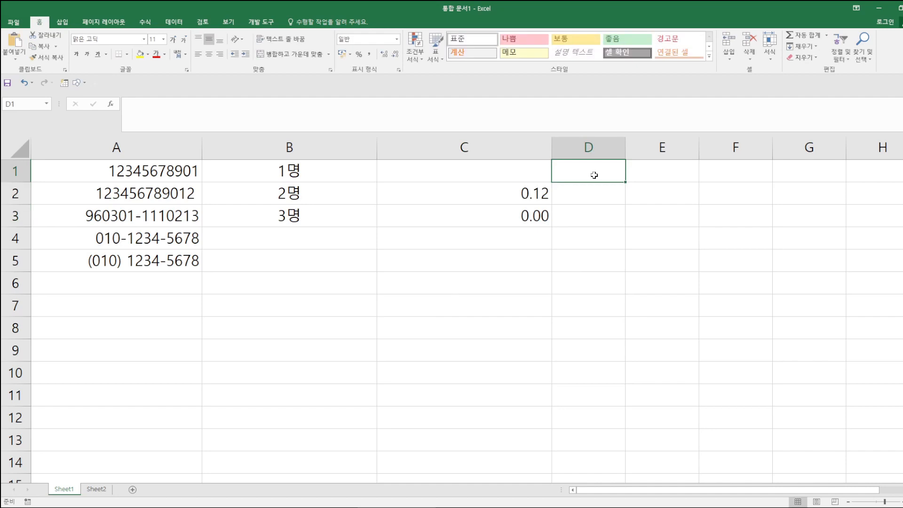
key("ctrl+z")
- Enter 동래구, 해운대구 and 금정구 in D1:D3 and select column D
left_click(589, 181)
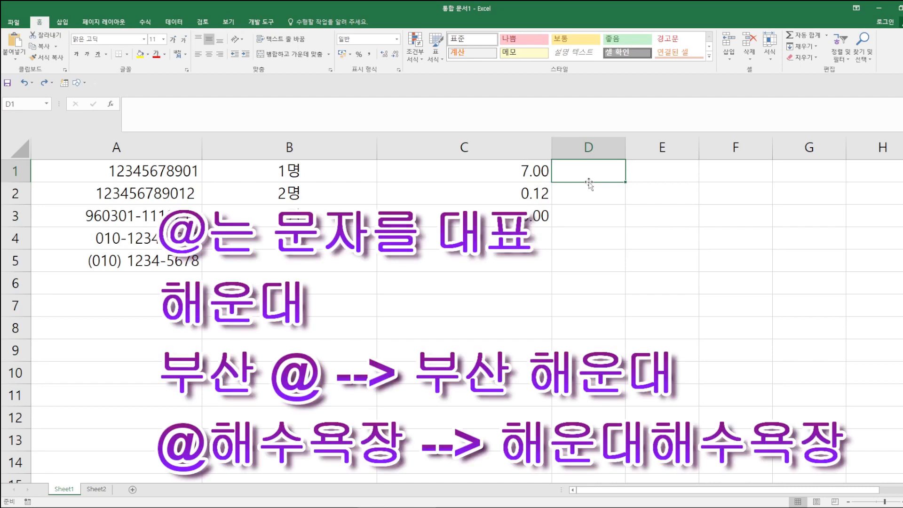
type("ㄷ")
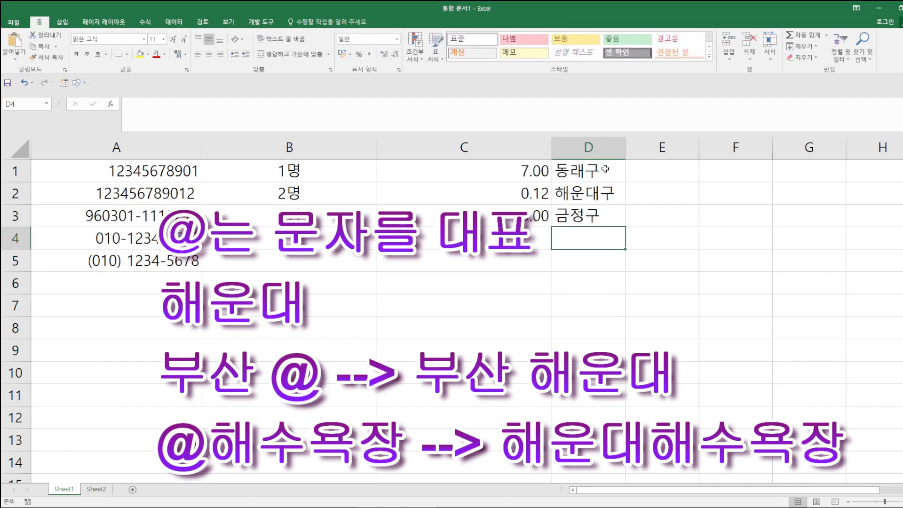
left_click(593, 147)
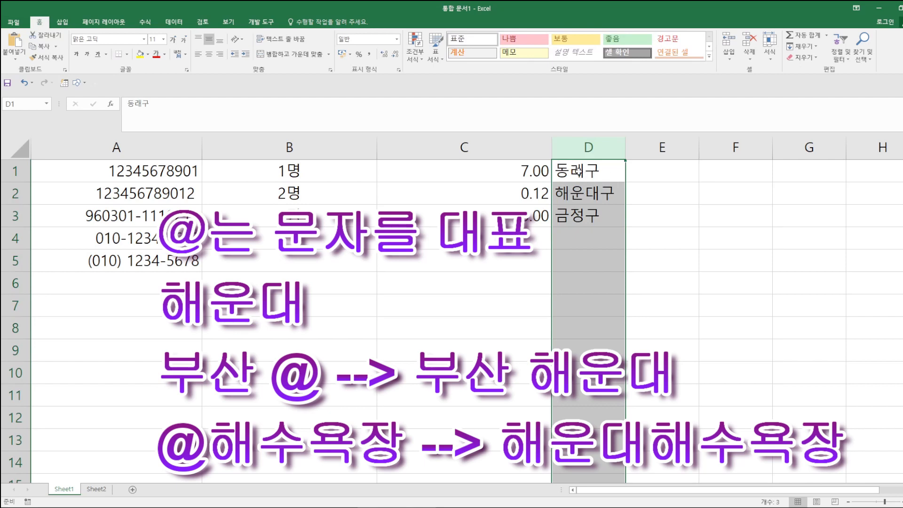
- Give column D the custom format 부산 @ and autofit its width to show 부산 동래구 etc
right_click(579, 172)
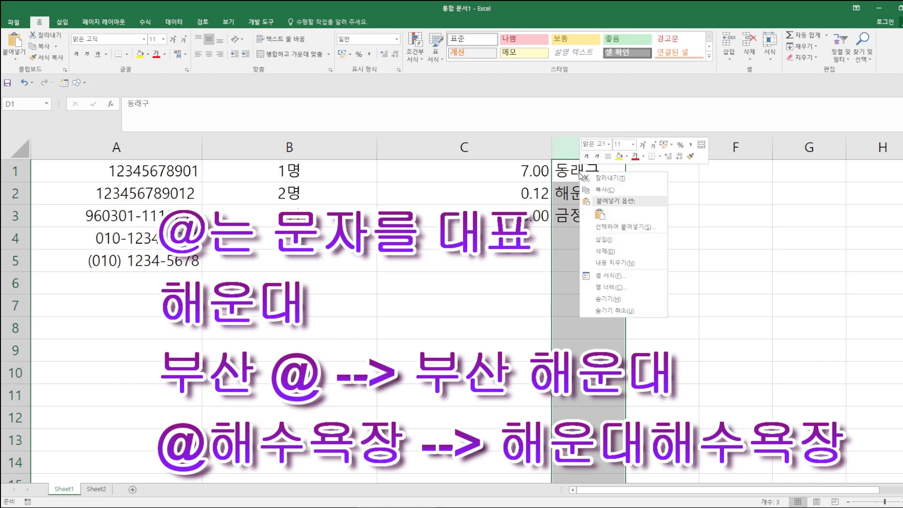
left_click(597, 277)
left_click(507, 268)
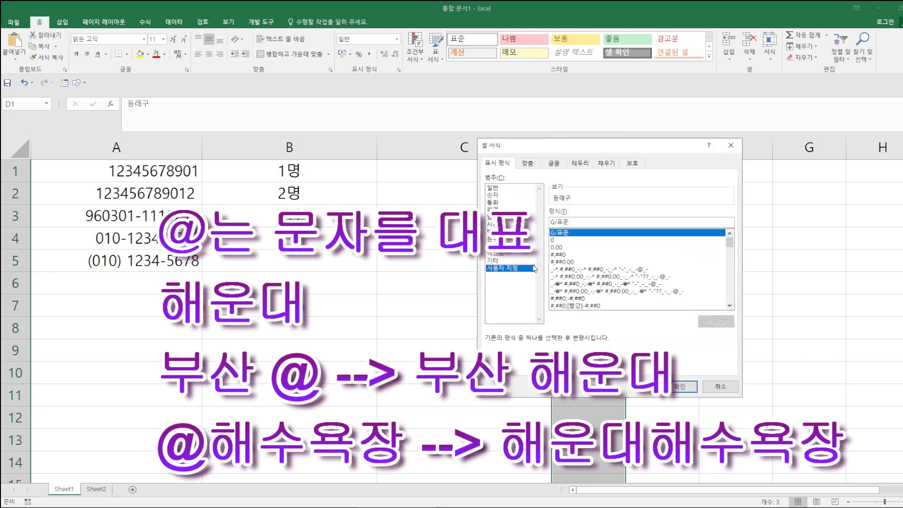
left_click_drag(609, 149, 715, 126)
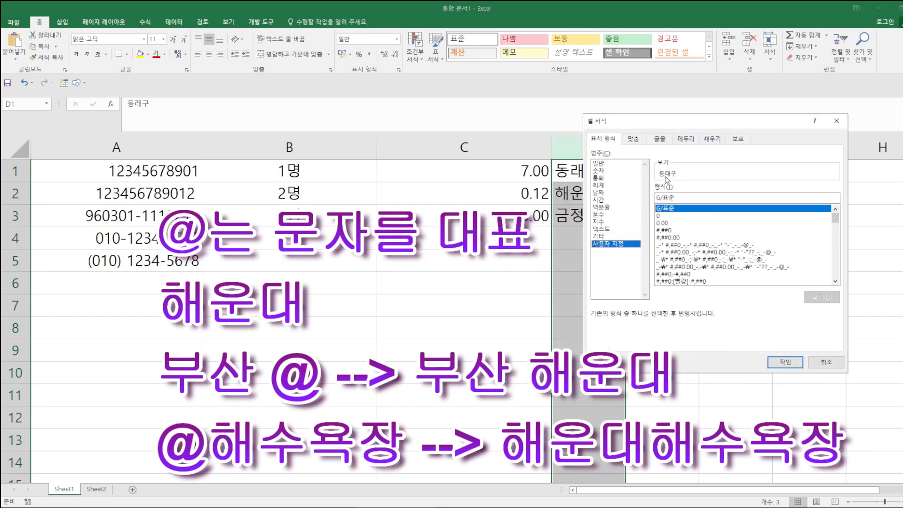
left_click_drag(679, 198, 637, 202)
type("@")
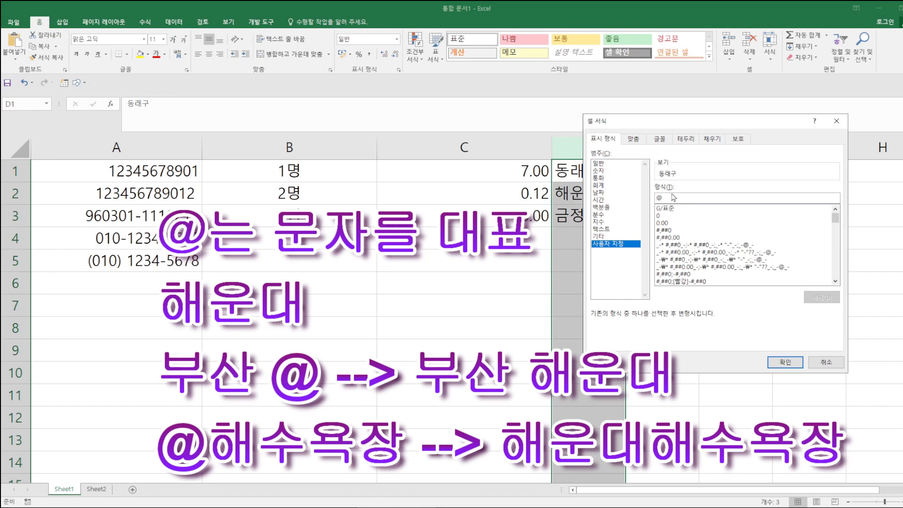
key("Home")
type("부산")
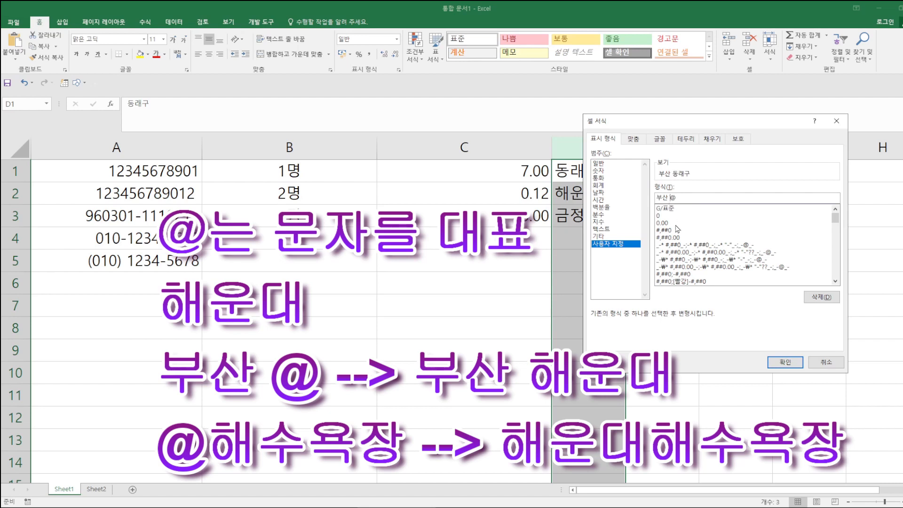
left_click(790, 361)
left_click(791, 359)
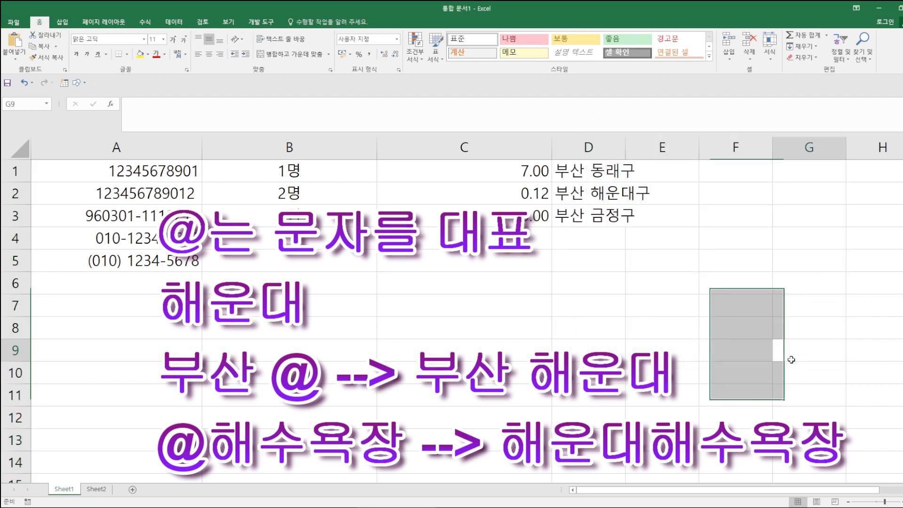
double_click(625, 147)
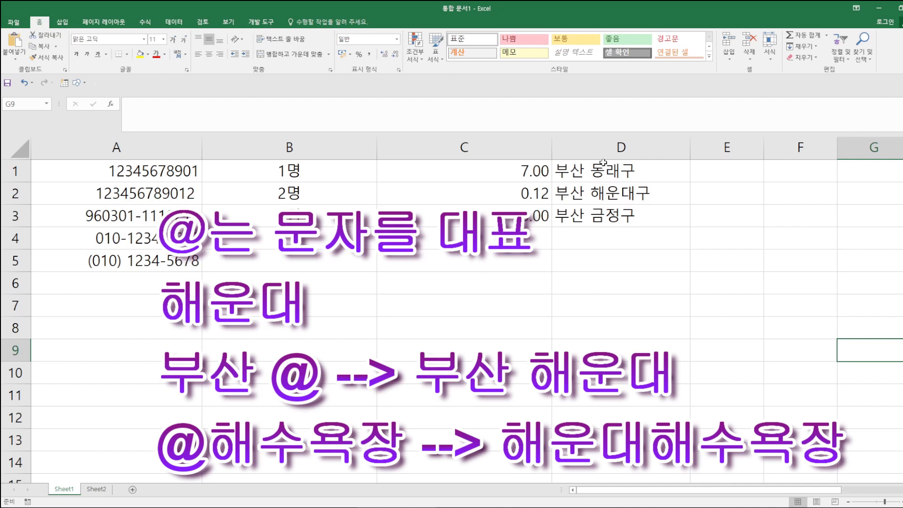
left_click(247, 259)
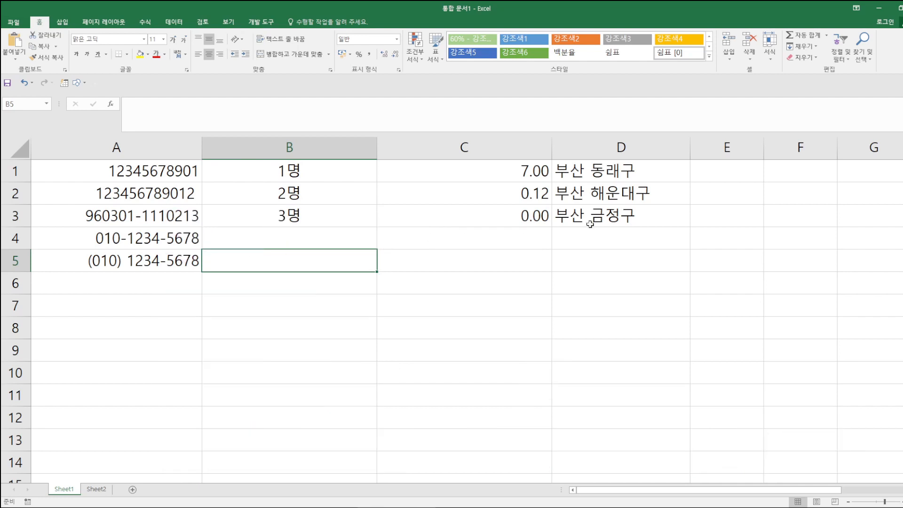
left_click(584, 169)
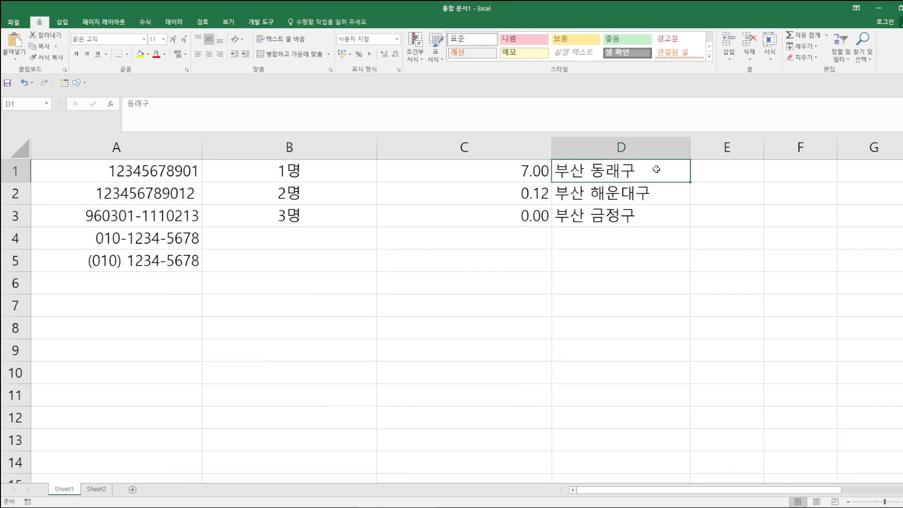
left_click_drag(683, 163, 685, 224)
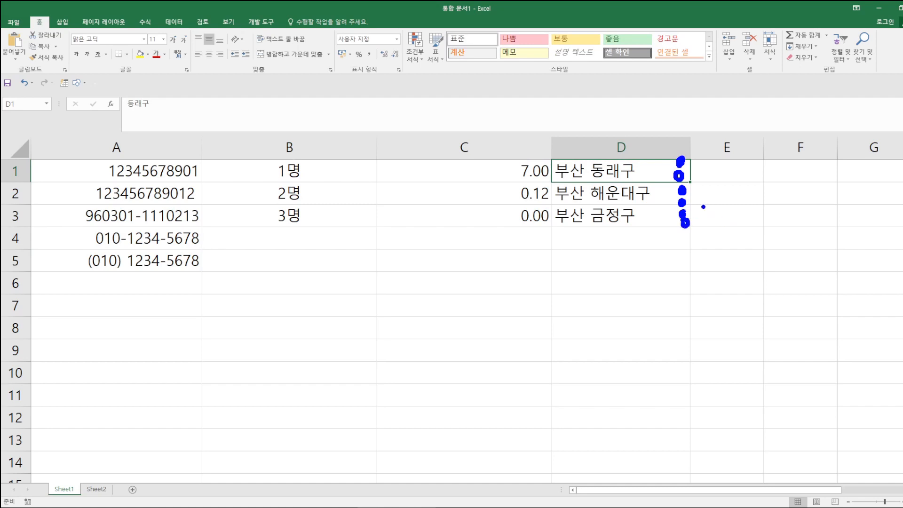
- Append a * repeat fill and : after @ in D1:D3's custom format code
left_click_drag(611, 172, 612, 215)
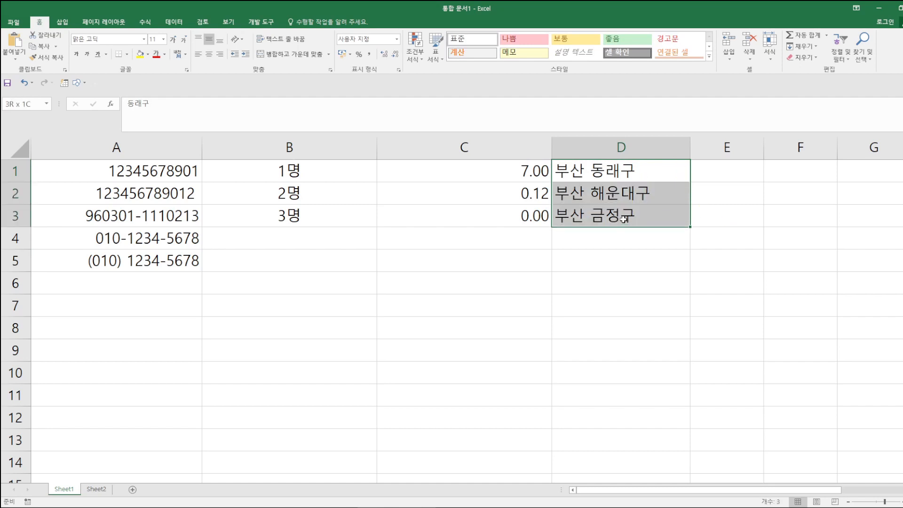
right_click(629, 206)
left_click(663, 370)
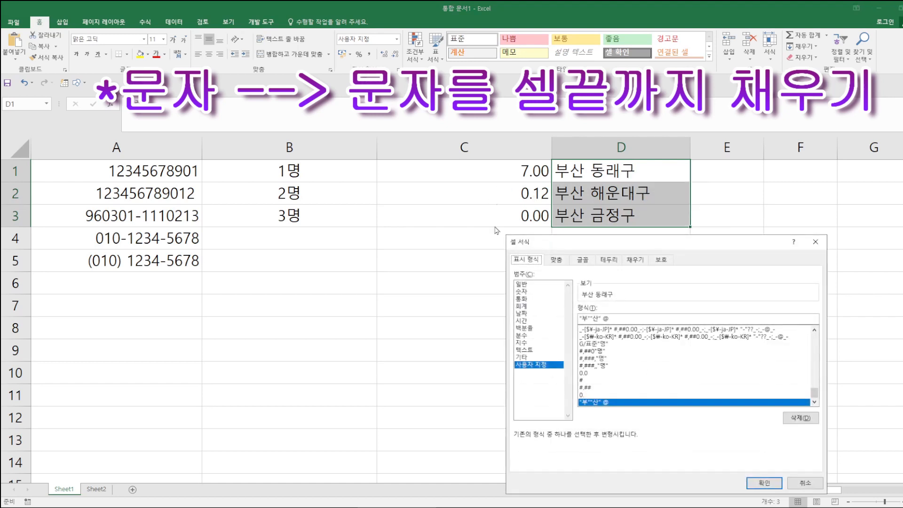
left_click_drag(617, 232, 298, 83)
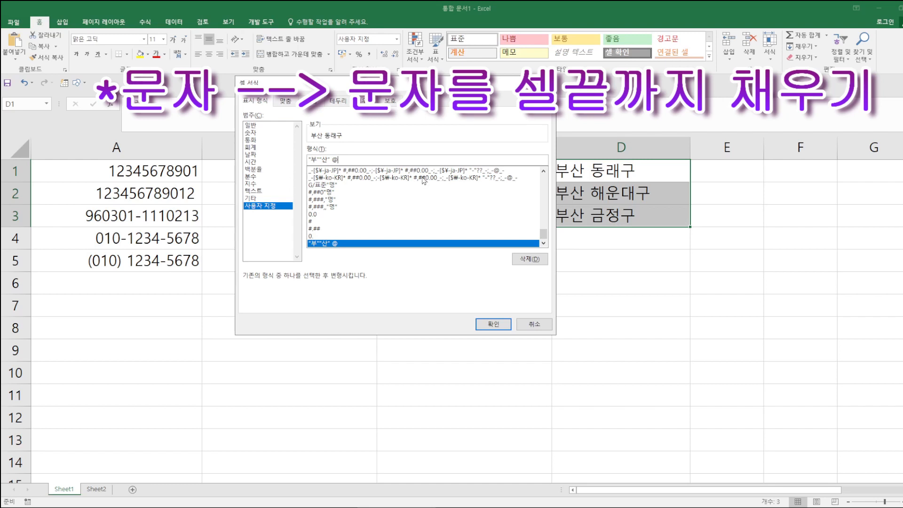
type("*")
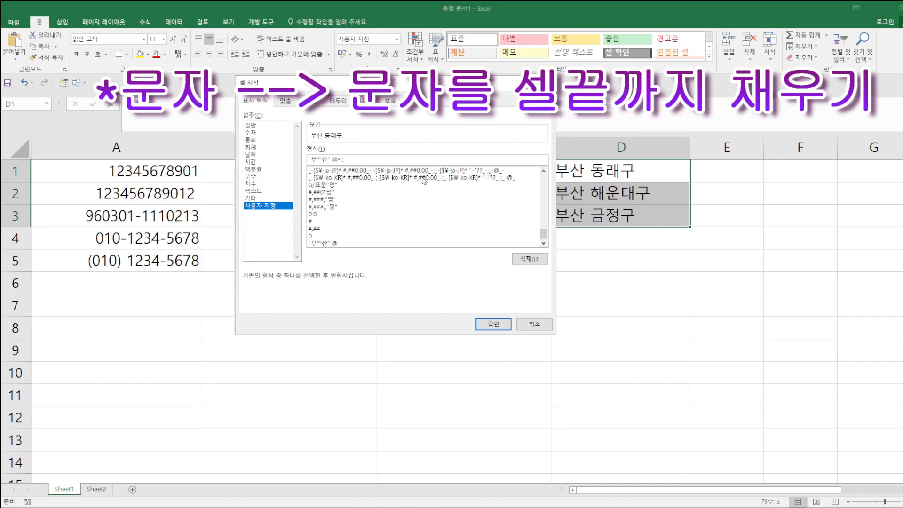
left_click(493, 324)
left_click(754, 242)
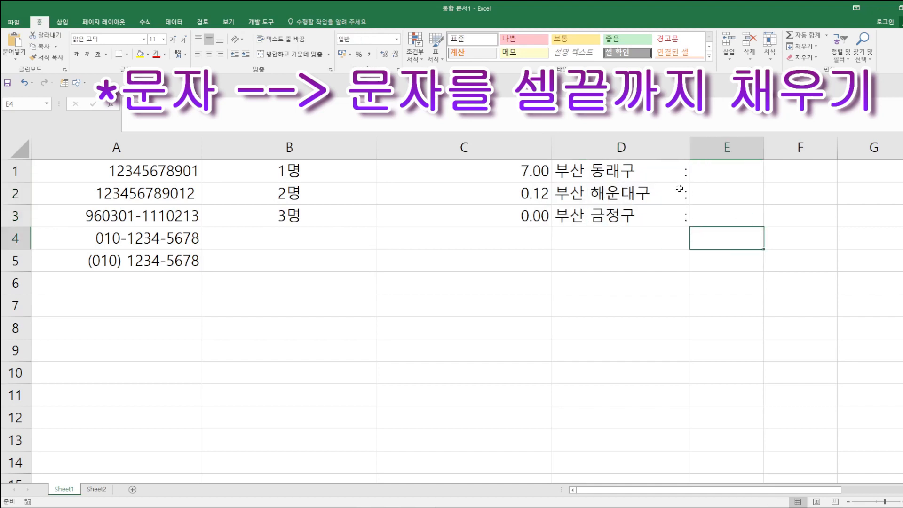
- Mark the padded space after the text in D1 and D3
mouse_move(650, 171)
left_mouse_down()
mouse_move(682, 174)
mouse_move(652, 199)
mouse_move(677, 195)
left_mouse_up()
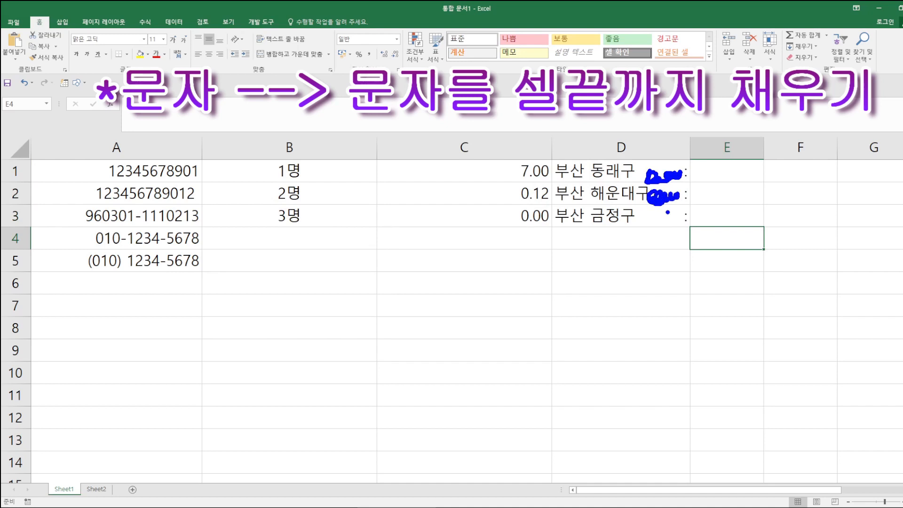
left_click_drag(634, 217, 681, 214)
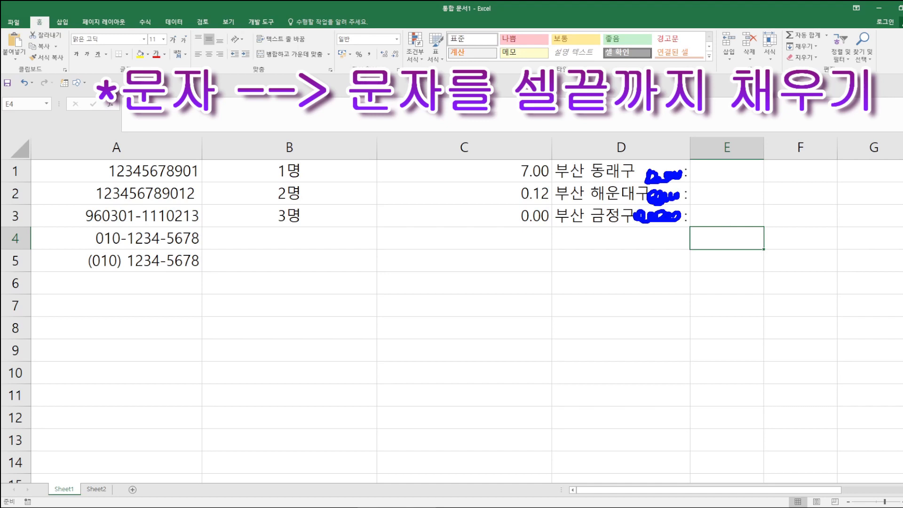
key("Escape")
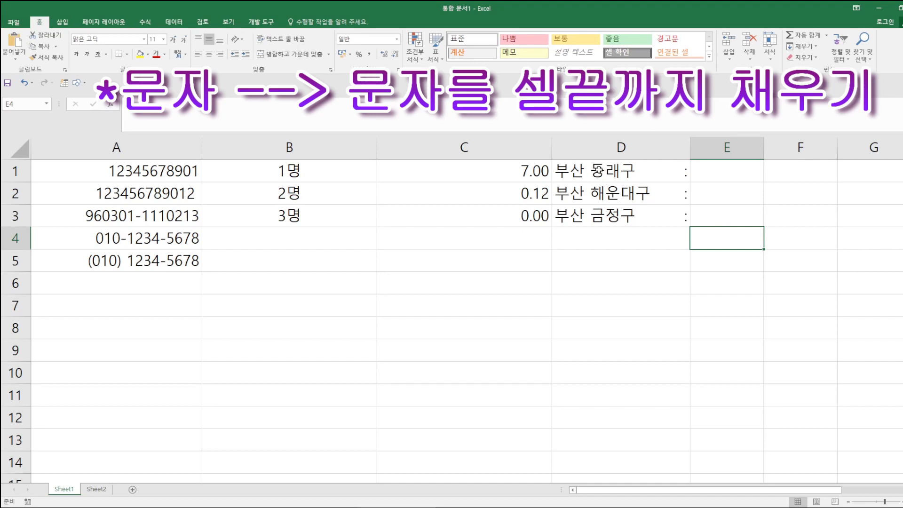
- Change D1:D3's fill to *+ before the colon and widen column D to lengthen the + run
left_click(597, 171)
left_click_drag(597, 171, 613, 214)
right_click(604, 193)
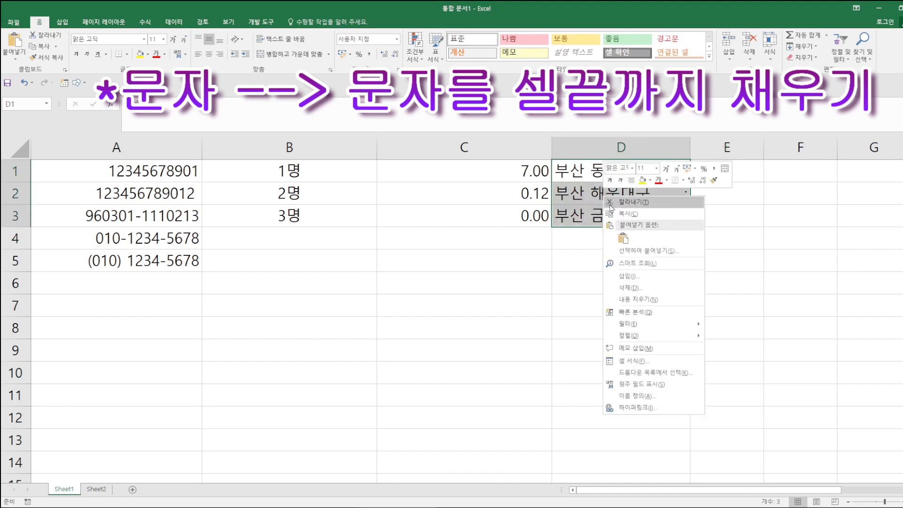
left_click(634, 362)
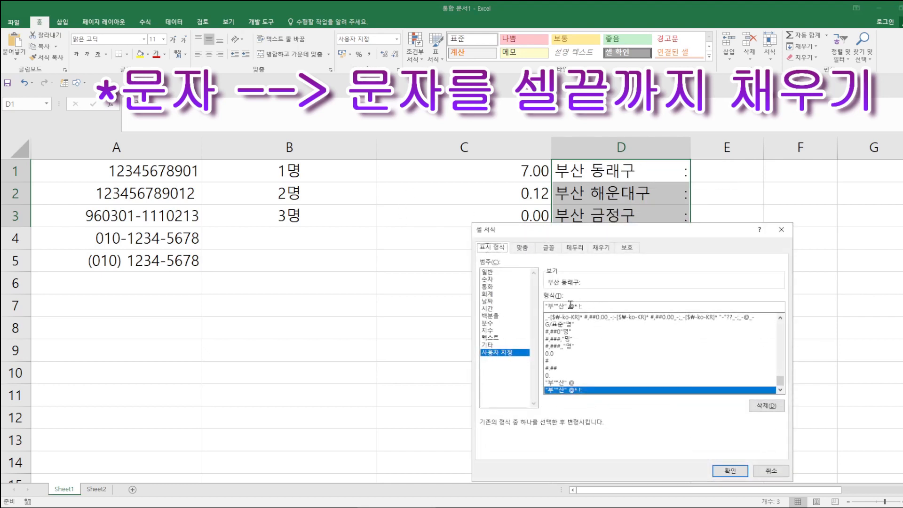
left_click(576, 307)
type("-")
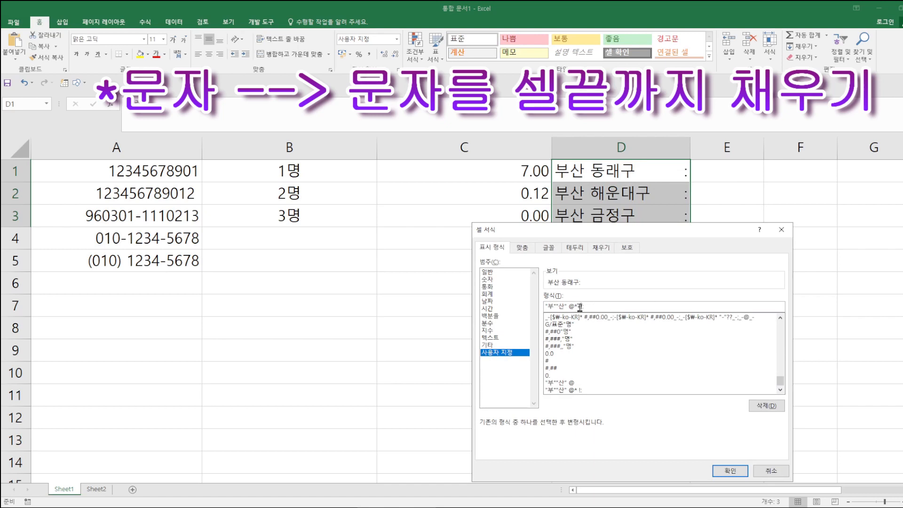
left_click_drag(574, 306, 581, 306)
type("*+!:")
left_click(736, 471)
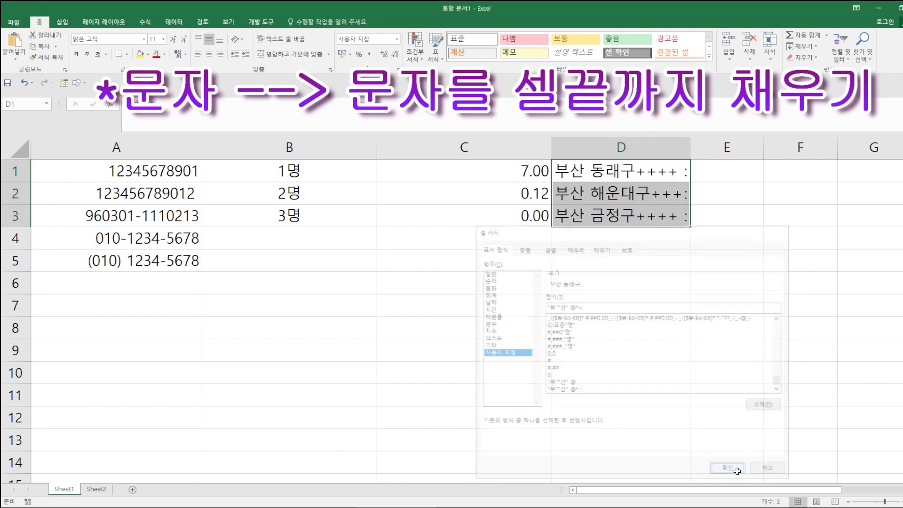
left_click_drag(690, 141, 775, 141)
left_click(718, 307)
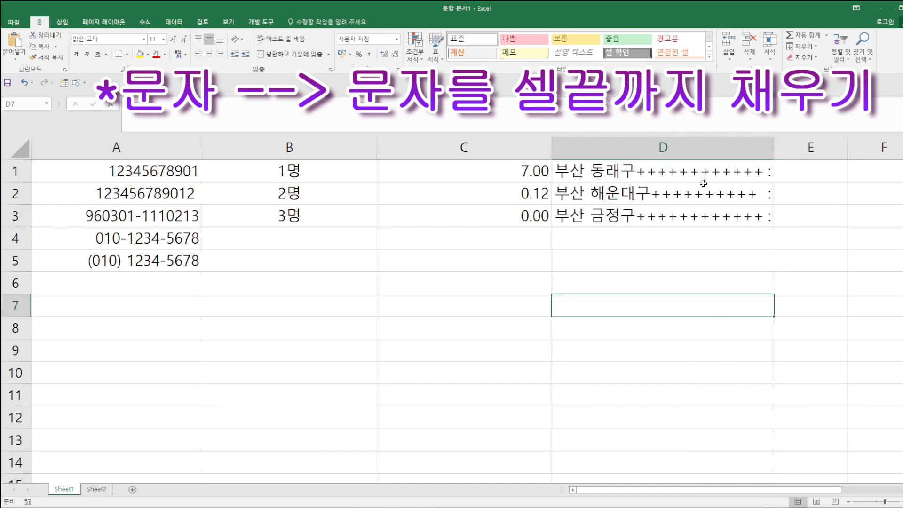
mouse_move(635, 161)
left_mouse_down()
mouse_move(657, 178)
mouse_move(765, 181)
left_mouse_up()
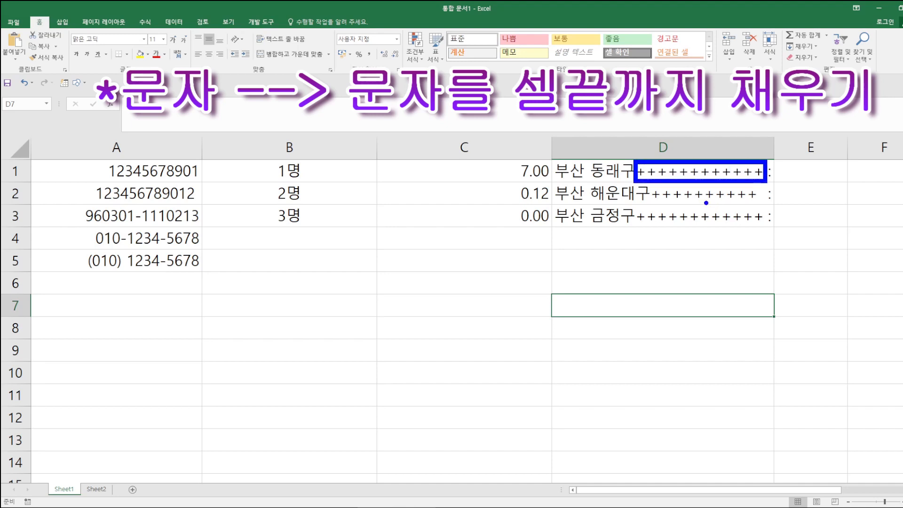
mouse_move(634, 115)
left_mouse_down()
mouse_move(675, 112)
mouse_move(646, 130)
mouse_move(669, 125)
left_mouse_up()
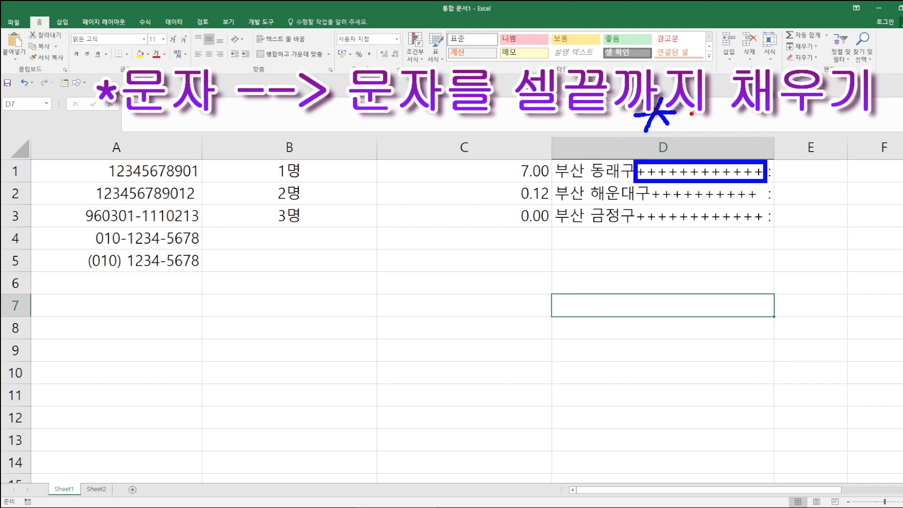
mouse_move(688, 112)
left_mouse_down()
mouse_move(707, 114)
mouse_move(699, 122)
left_mouse_up()
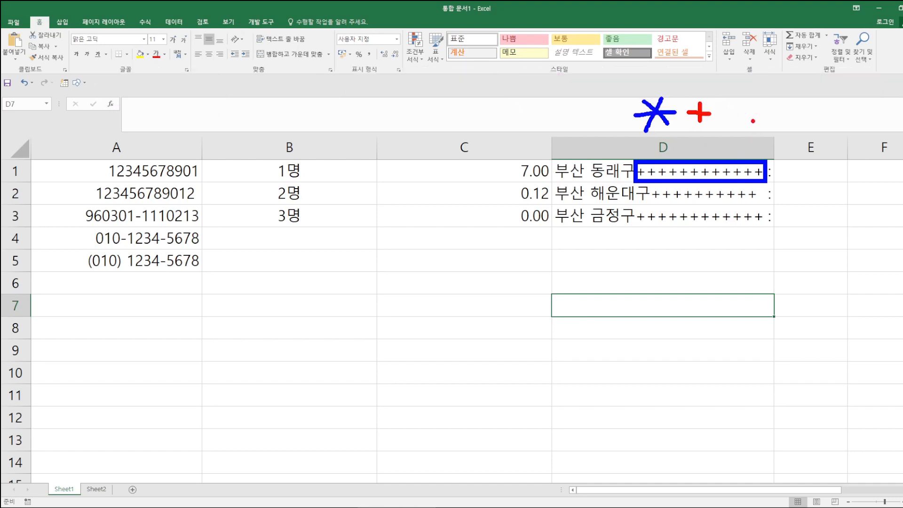
key("Escape")
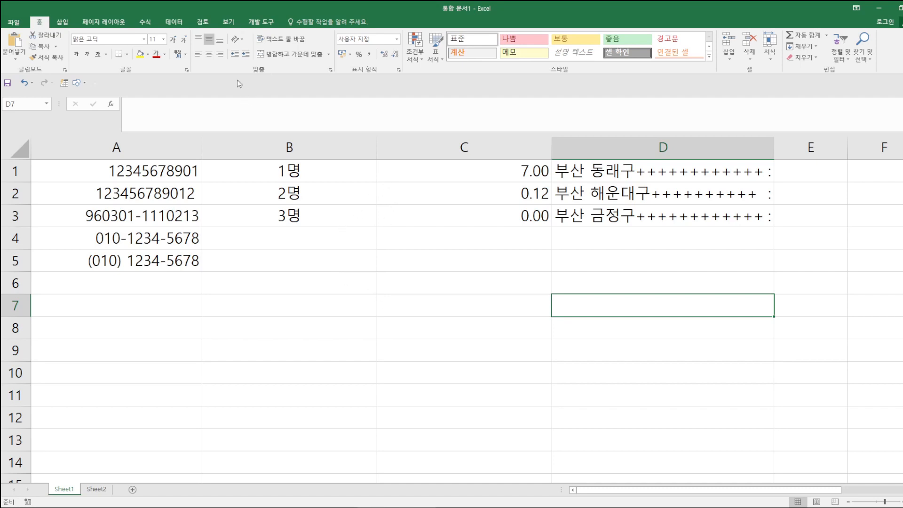
- Open Format Cells from the Font group, move it left of column D, and show Alignment
left_click(187, 70)
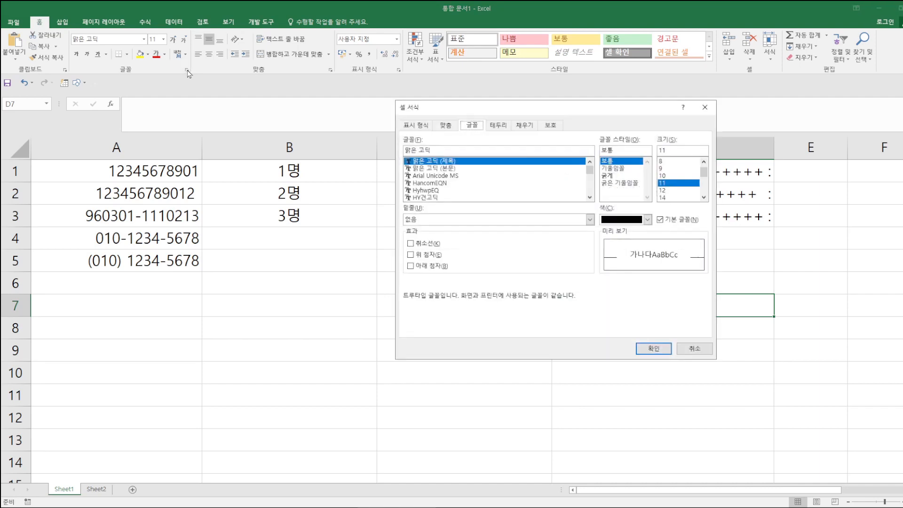
left_click_drag(493, 108, 305, 101)
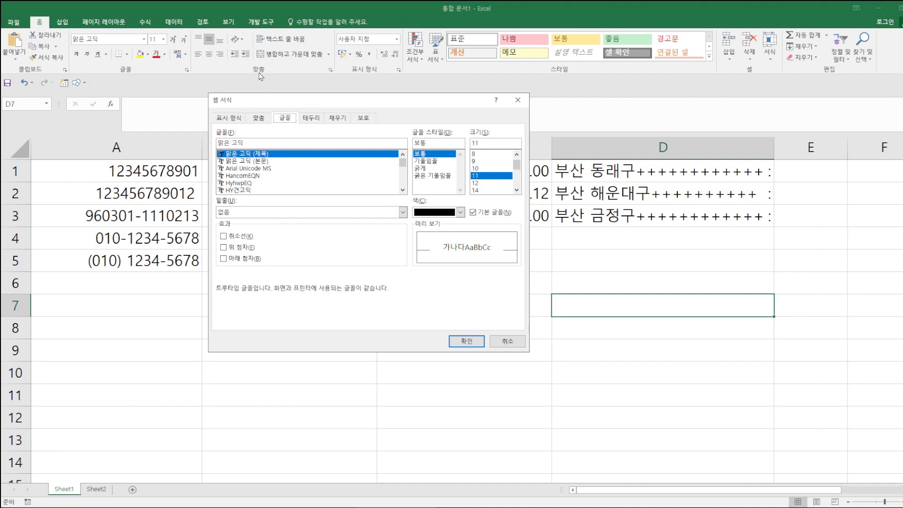
left_click(258, 118)
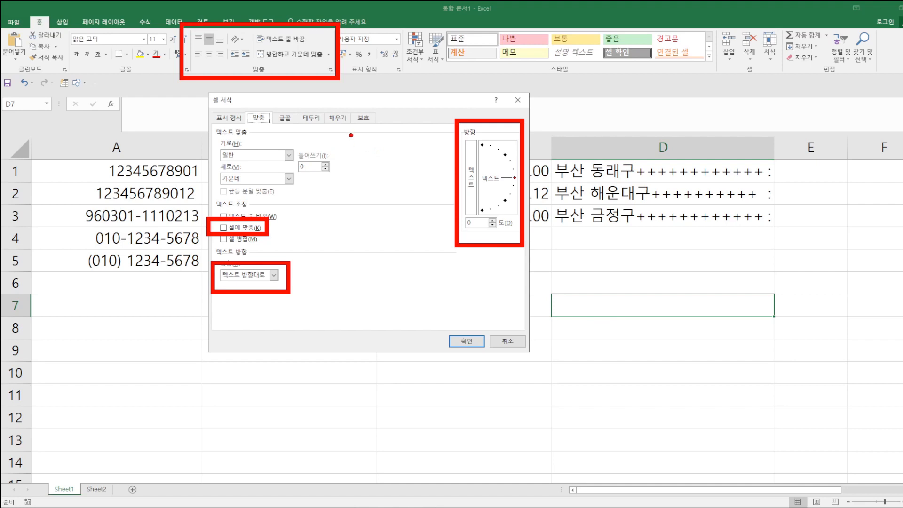
- Show the Border tab, with no border applied and line colour Automatic
left_click(310, 118)
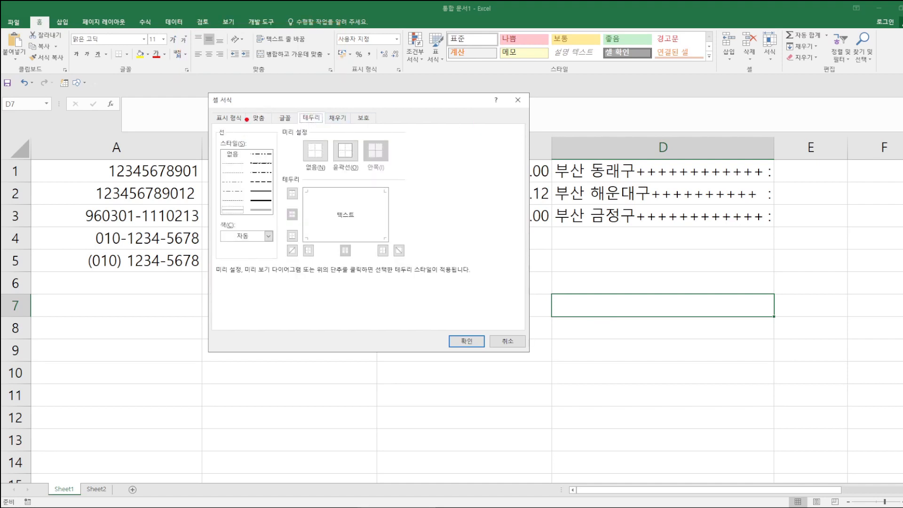
left_click_drag(106, 42, 135, 66)
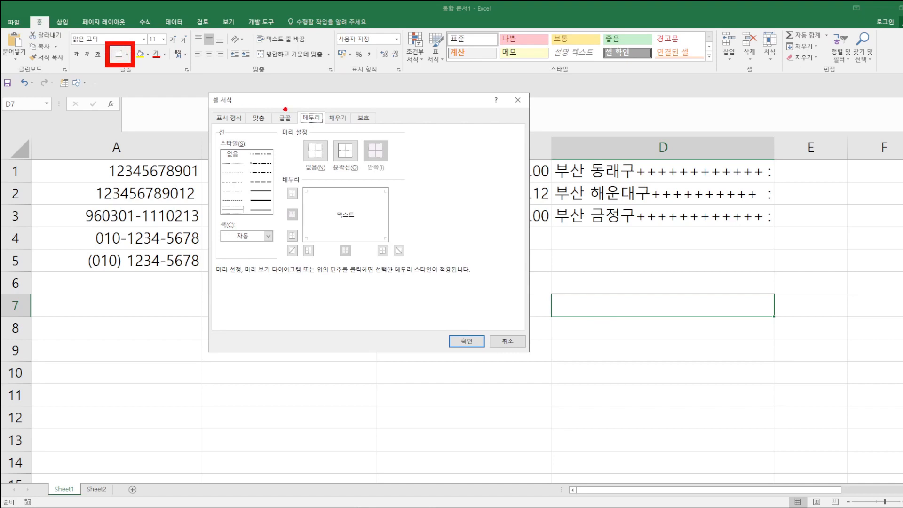
left_click_drag(289, 106, 331, 132)
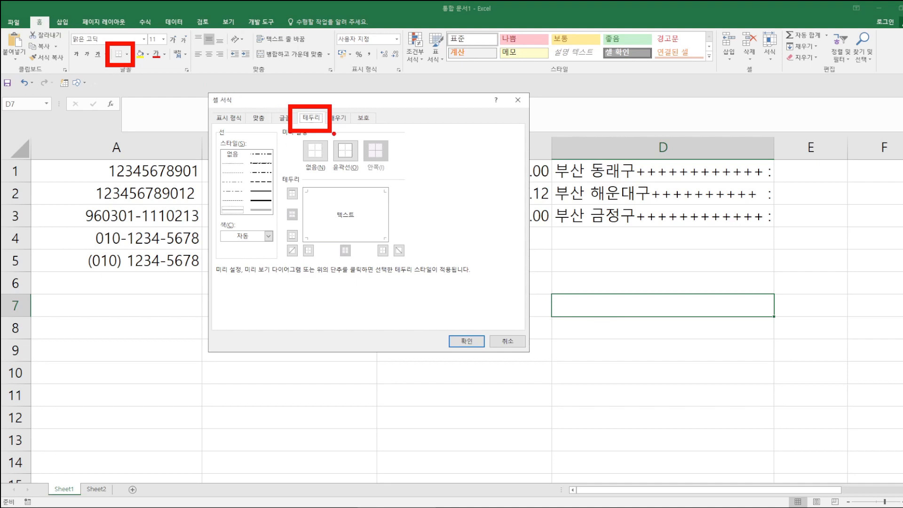
mouse_move(217, 217)
left_mouse_down()
mouse_move(217, 233)
mouse_move(275, 224)
mouse_move(230, 253)
mouse_move(275, 233)
left_mouse_up()
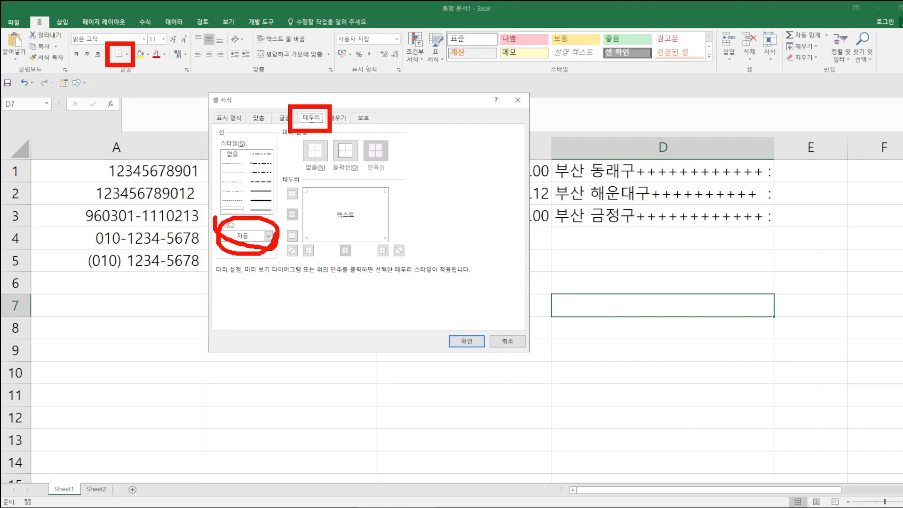
key("Escape")
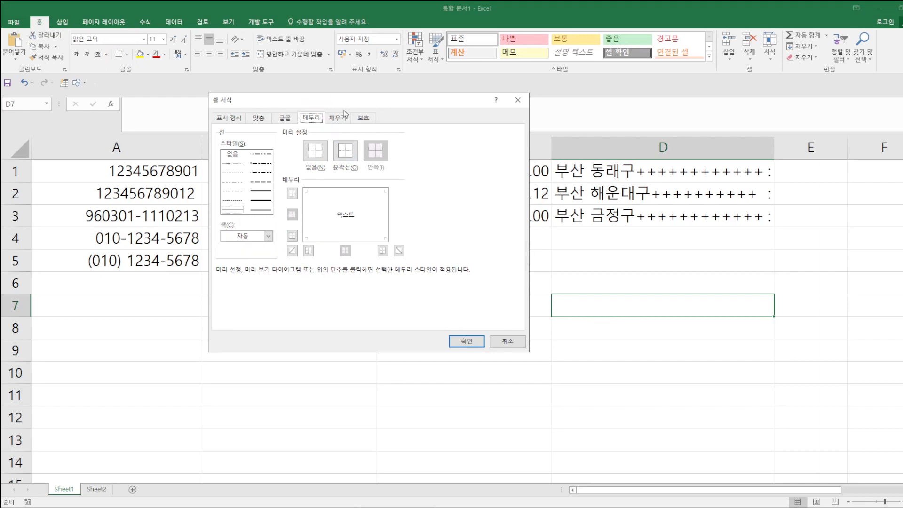
- Look over the Fill tab's background colour options
left_click(342, 119)
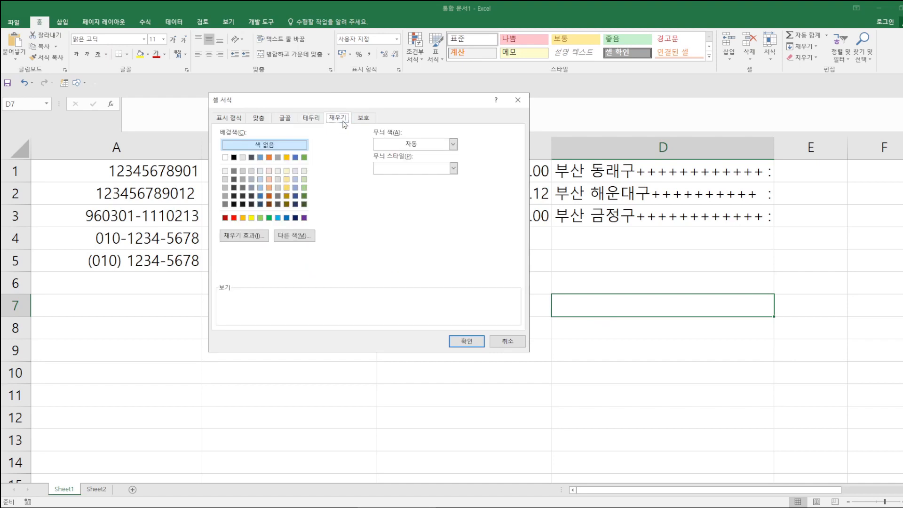
left_click_drag(122, 40, 152, 74)
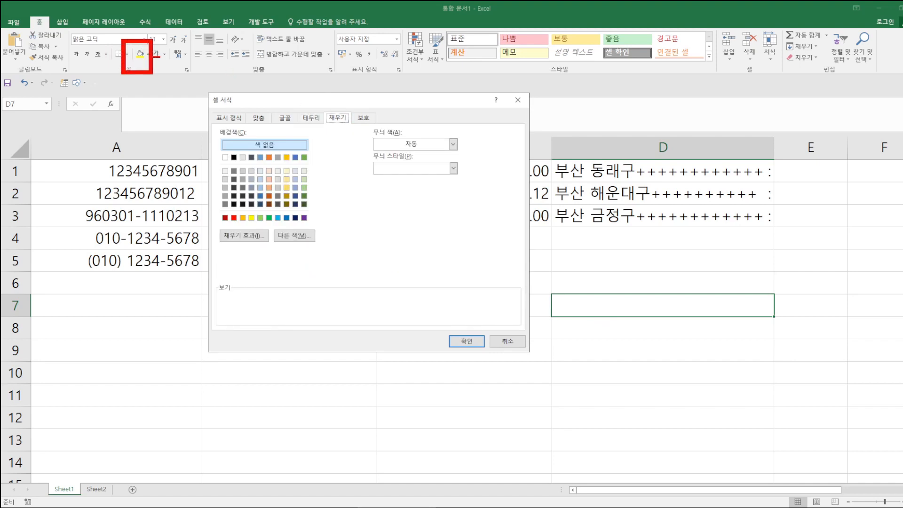
mouse_move(317, 101)
left_mouse_down()
mouse_move(336, 127)
mouse_move(358, 132)
mouse_move(370, 181)
mouse_move(372, 126)
left_mouse_up()
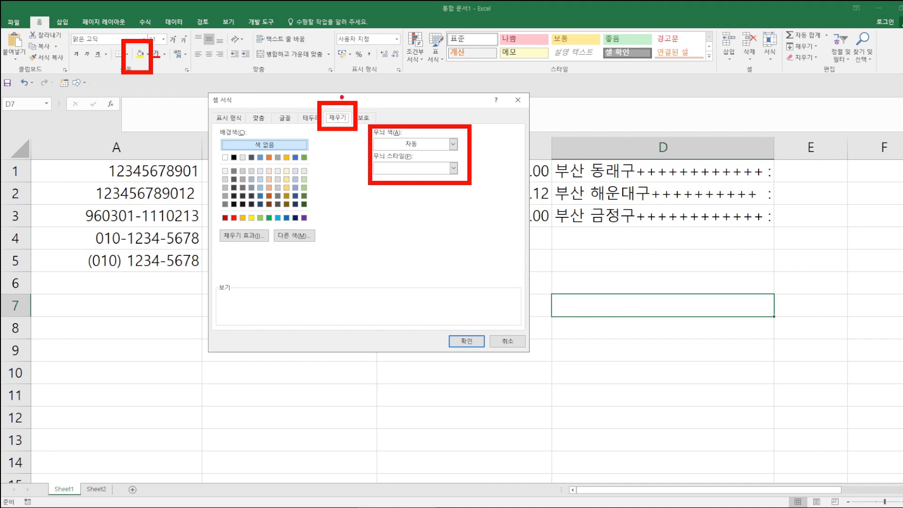
key("Escape")
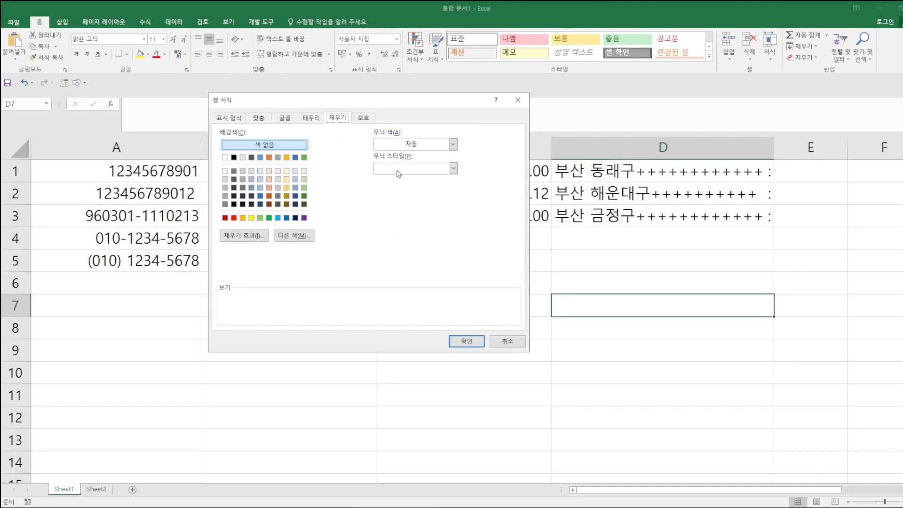
- Review the Protection tab's locking and hiding options, then cancel Format Cells
left_click(365, 118)
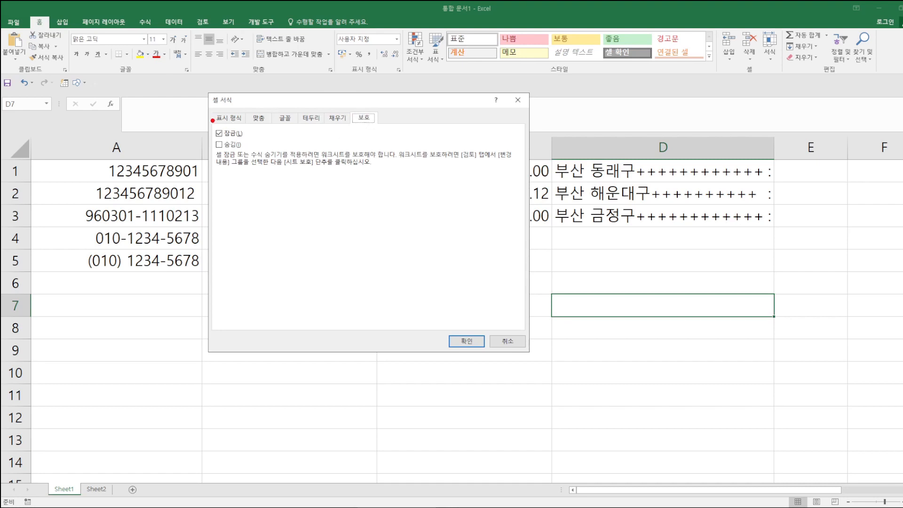
left_click_drag(203, 106, 389, 132)
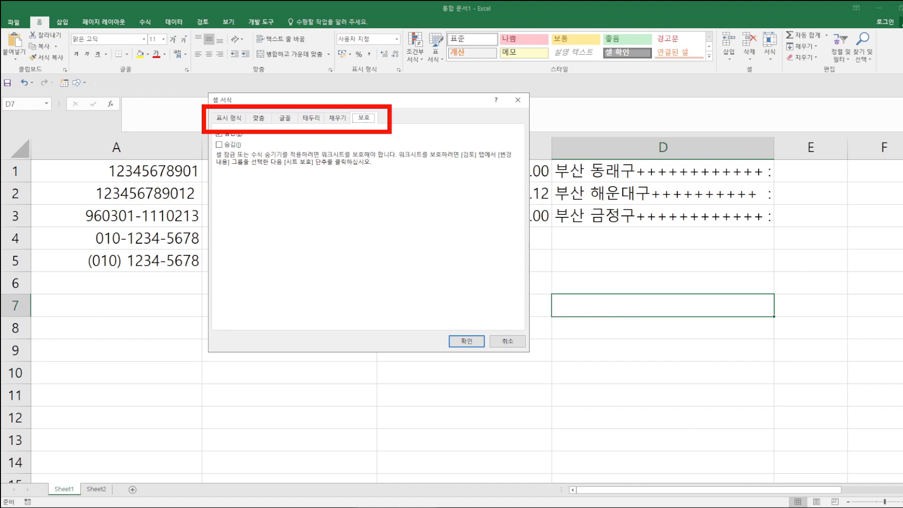
left_click(506, 341)
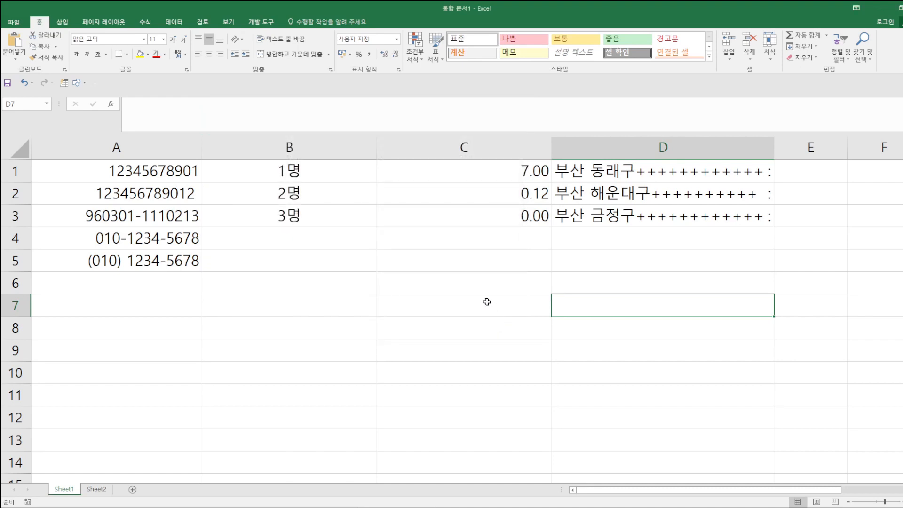
left_click_drag(173, 60, 192, 81)
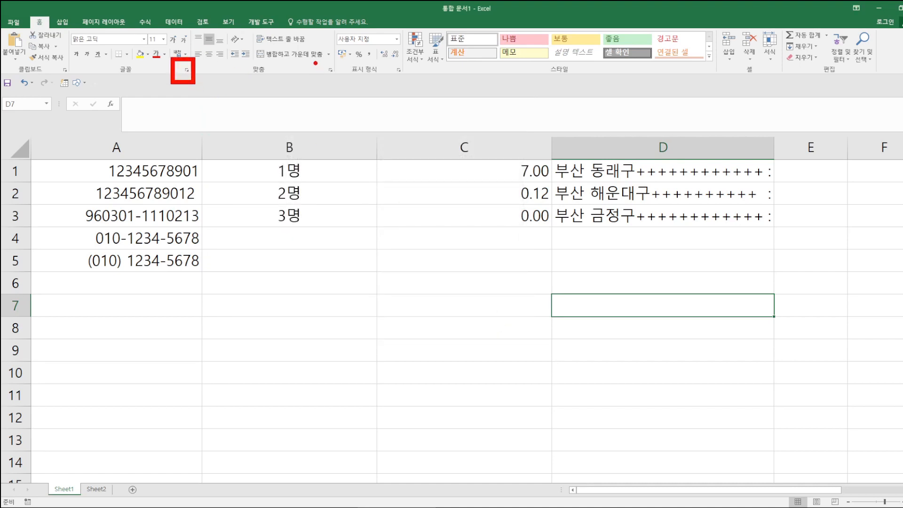
left_click_drag(313, 58, 340, 80)
left_click_drag(385, 59, 411, 80)
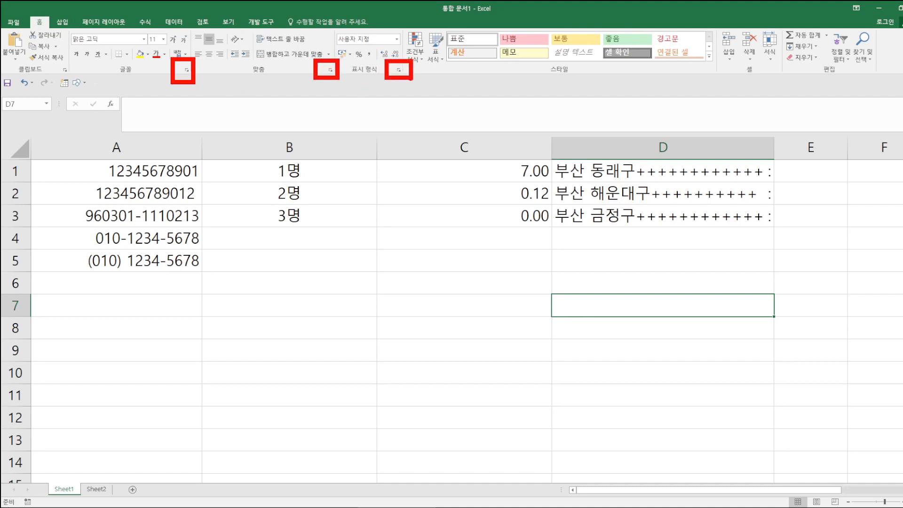
left_click_drag(346, 111, 345, 147)
mouse_move(372, 96)
left_mouse_down()
mouse_move(376, 153)
mouse_move(391, 119)
mouse_move(401, 154)
left_mouse_up()
mouse_move(400, 134)
left_mouse_down()
mouse_move(418, 113)
mouse_move(432, 155)
left_mouse_up()
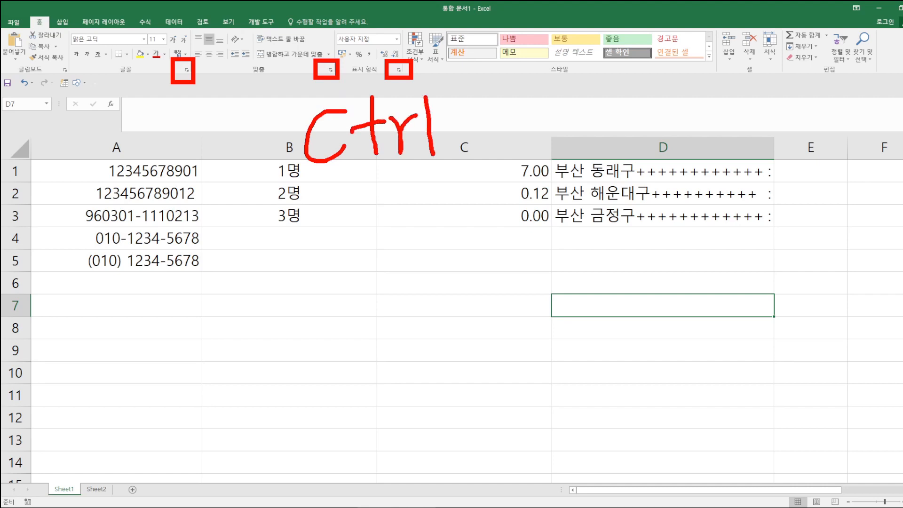
mouse_move(460, 116)
left_mouse_down()
mouse_move(511, 109)
mouse_move(491, 138)
left_mouse_up()
left_click_drag(548, 77, 549, 130)
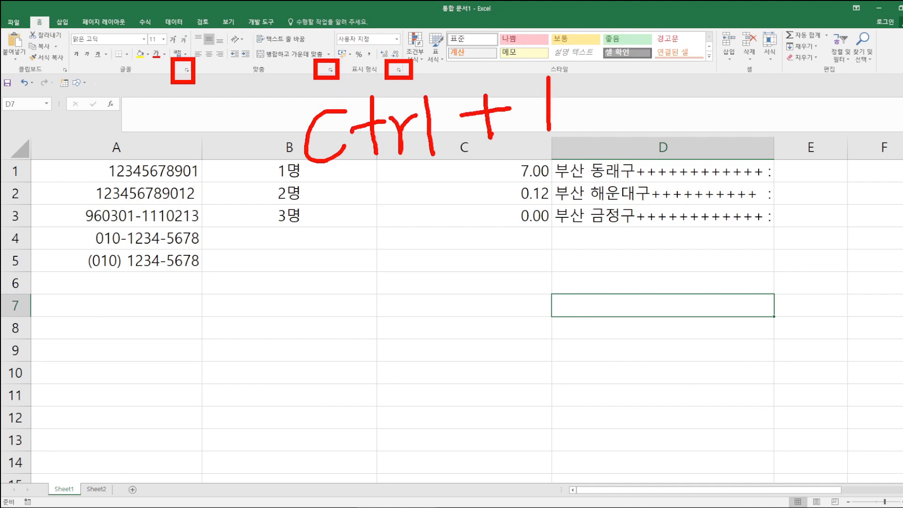